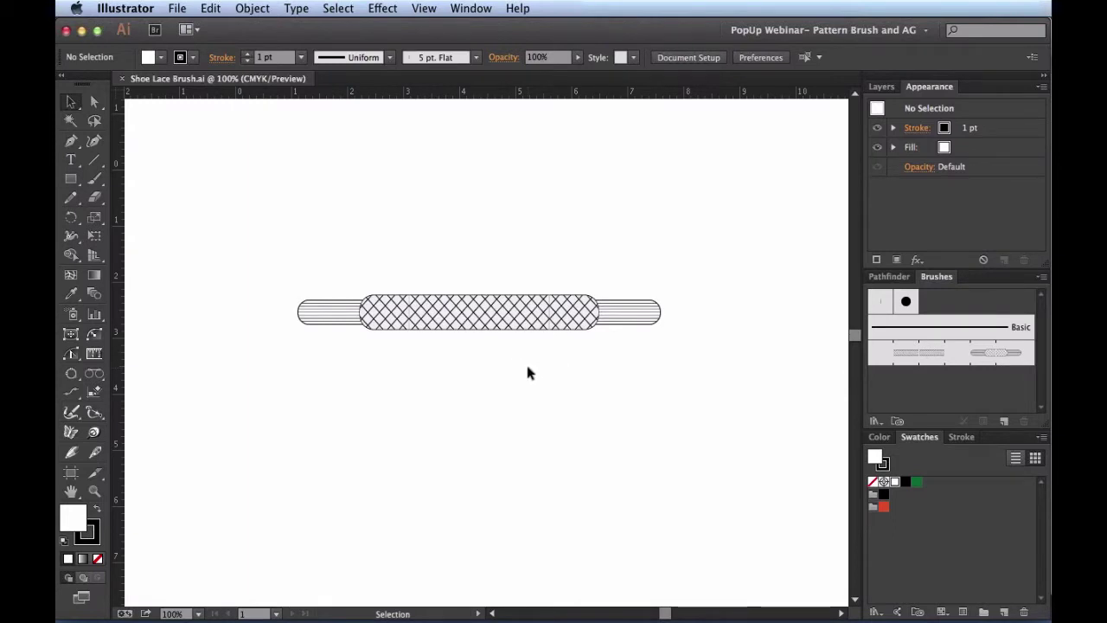
Step: Examine the shoelace brush path in outline and preview mode, and the lettering artwork made with it
{"action": "key", "text": "a"}
{"action": "key", "text": "super+y"}
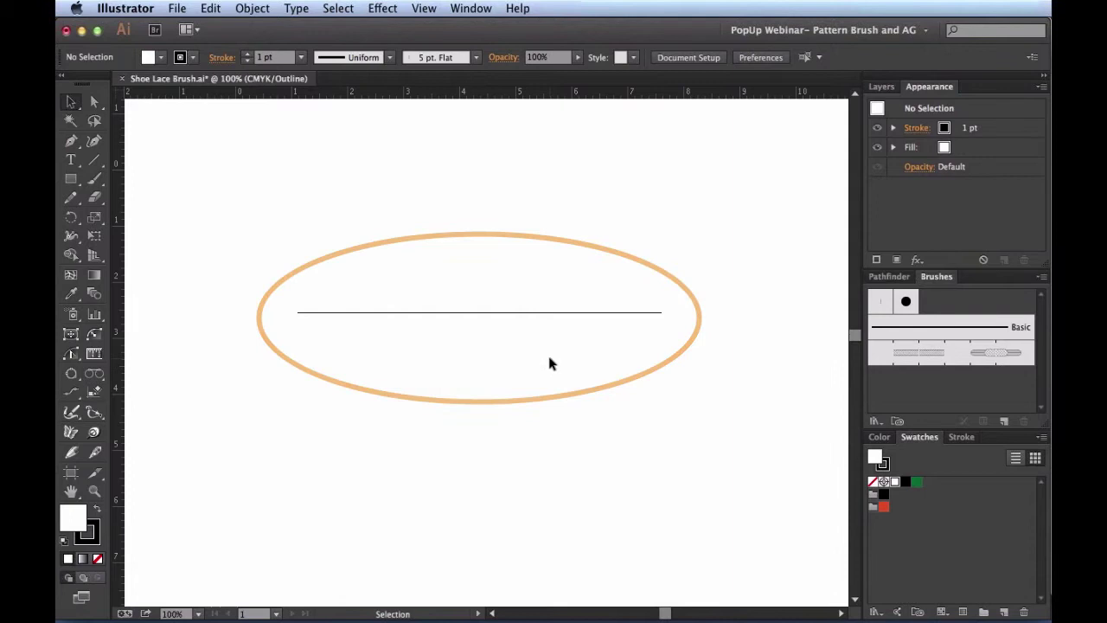
{"action": "key", "text": "super+y"}
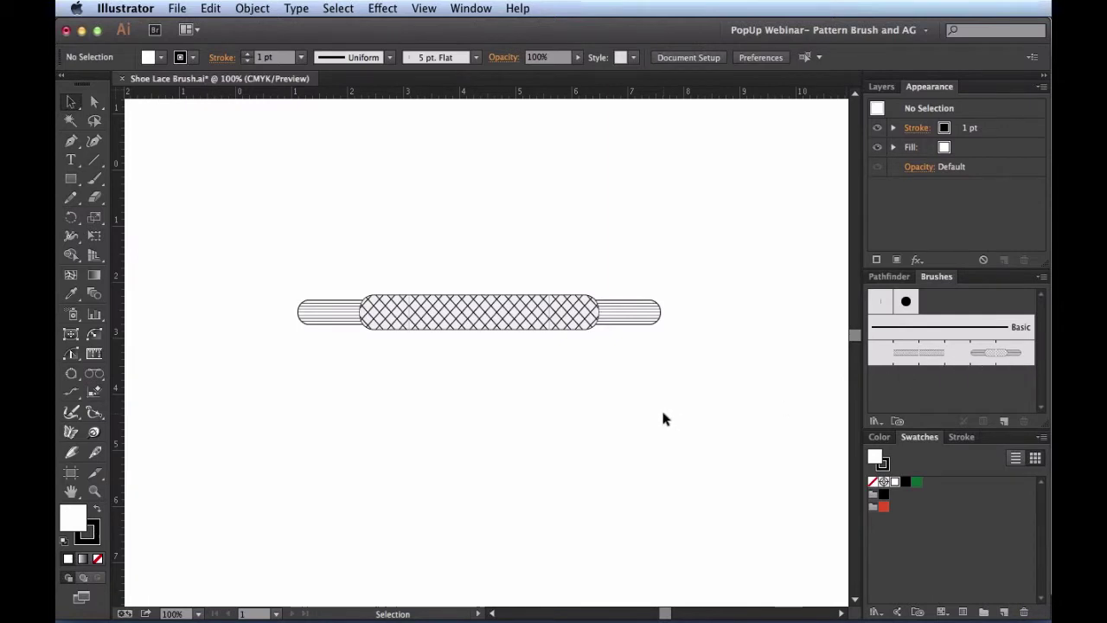
{"action": "key", "text": "super+minus"}
{"action": "key", "text": "super+minus"}
{"action": "key", "text": "super+minus"}
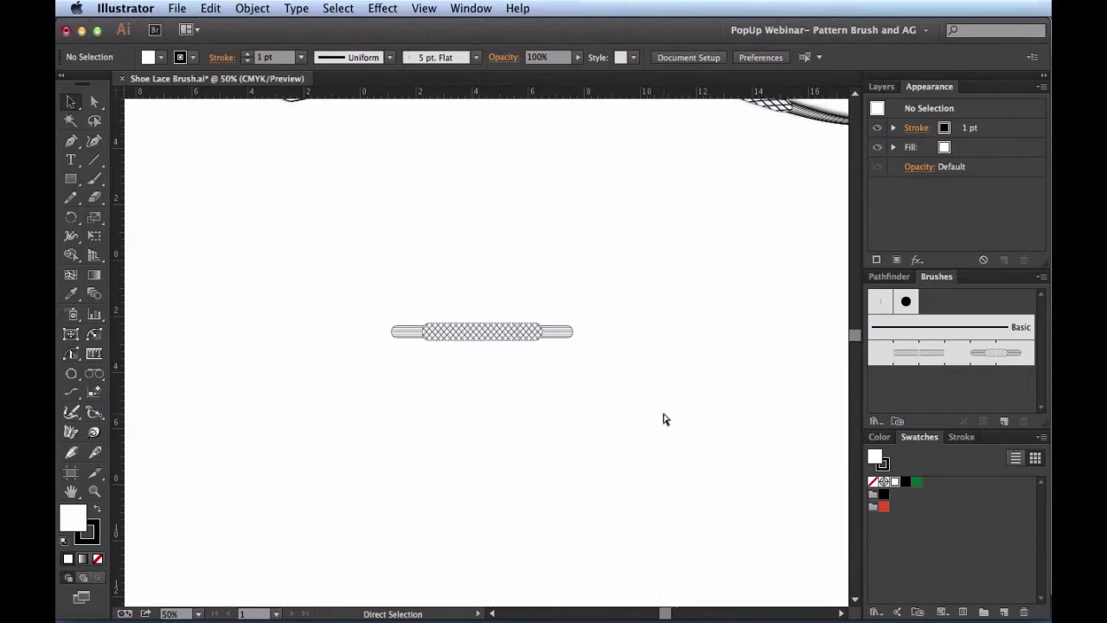
{"action": "scroll", "coordinate": [663, 419], "scroll_direction": "up", "scroll_amount": 5}
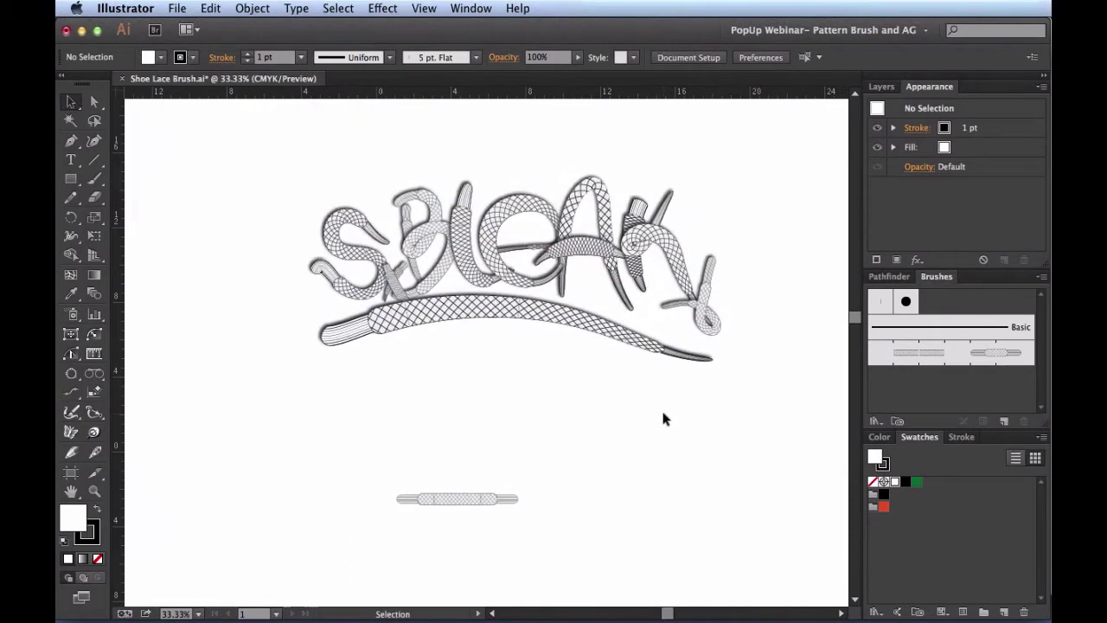
{"action": "scroll", "coordinate": [663, 418], "scroll_direction": "right", "scroll_amount": 2}
{"action": "scroll", "coordinate": [663, 418], "scroll_direction": "up", "scroll_amount": 1}
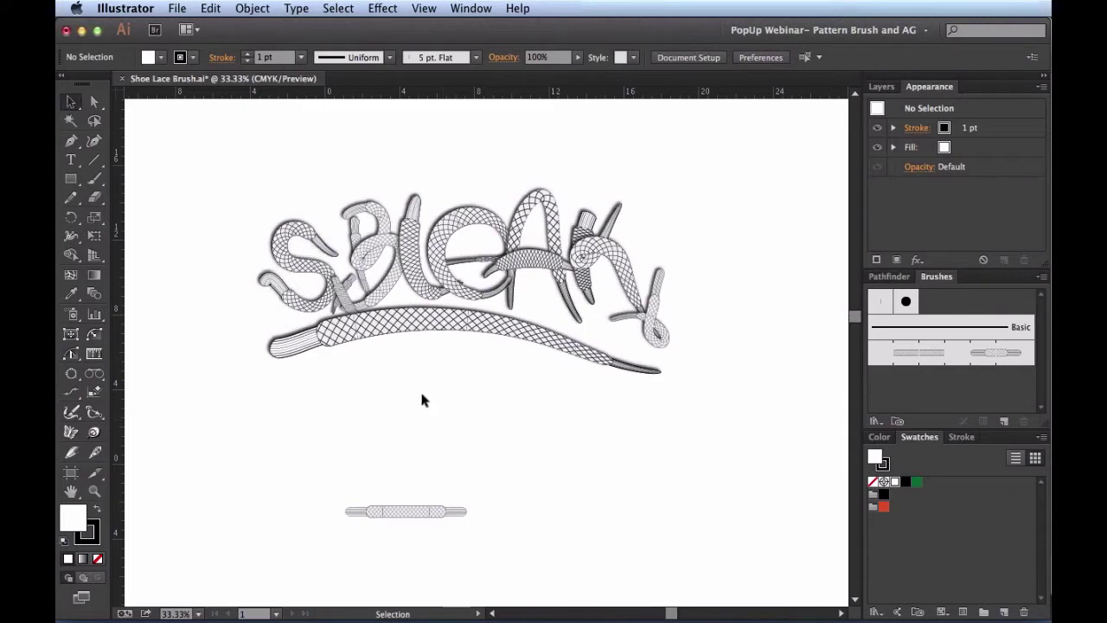
Step: Move the shoelace path up to leave blank space below it and reduce its opacity to 53%
{"action": "key", "text": "super+1"}
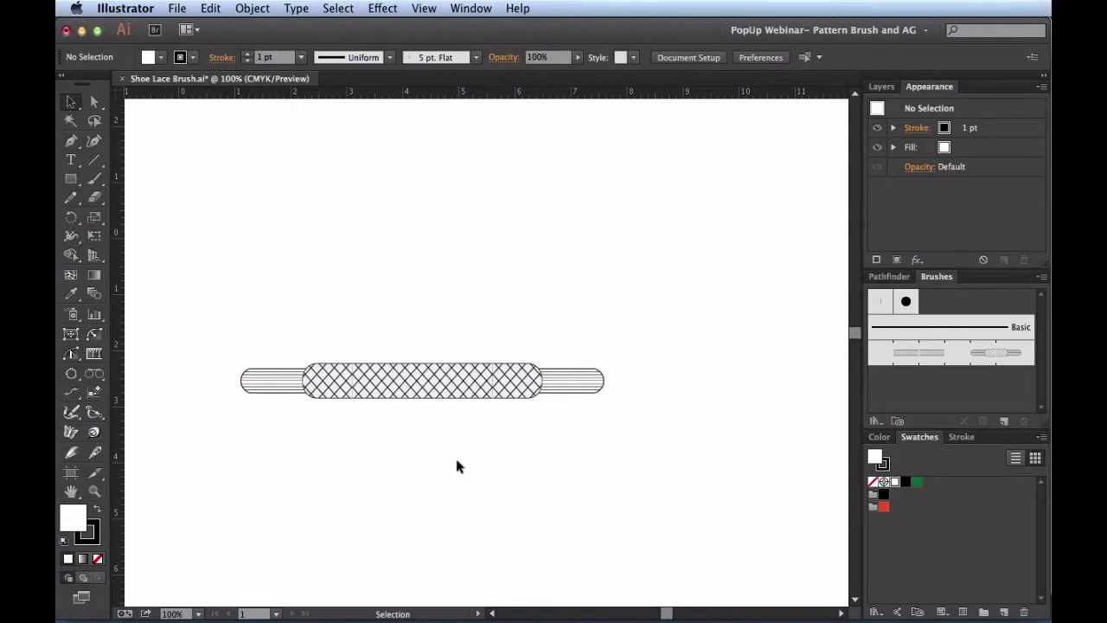
{"action": "mouse_move", "coordinate": [457, 462]}
{"action": "left_mouse_down"}
{"action": "mouse_move", "coordinate": [363, 358]}
{"action": "mouse_move", "coordinate": [455, 303]}
{"action": "mouse_move", "coordinate": [457, 262]}
{"action": "left_mouse_up"}
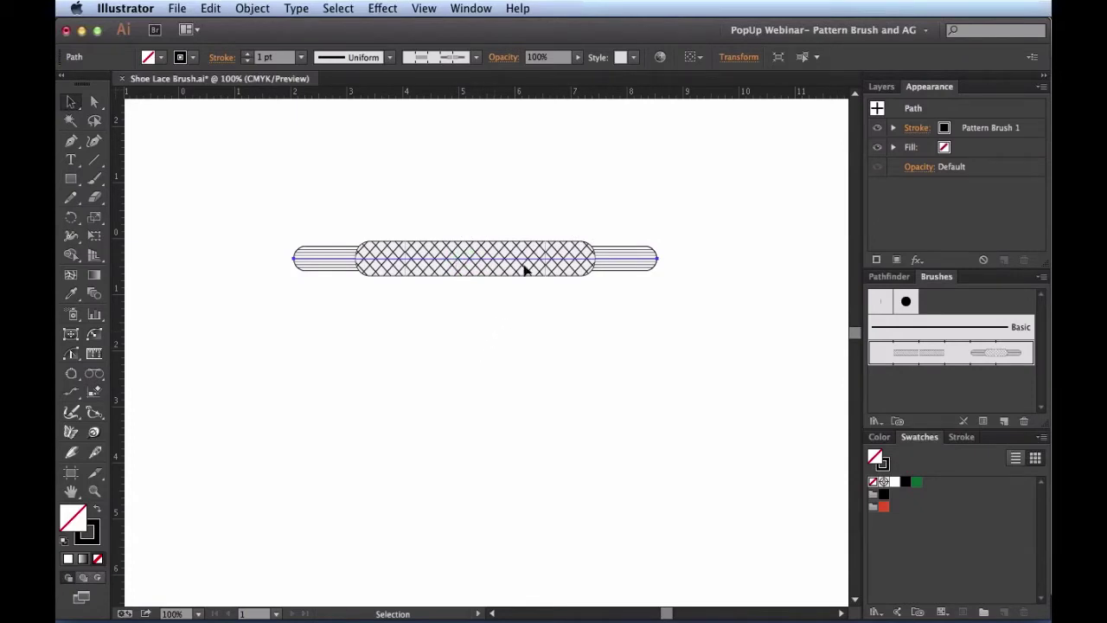
{"action": "left_click_drag", "start_coordinate": [575, 62], "coordinate": [546, 70]}
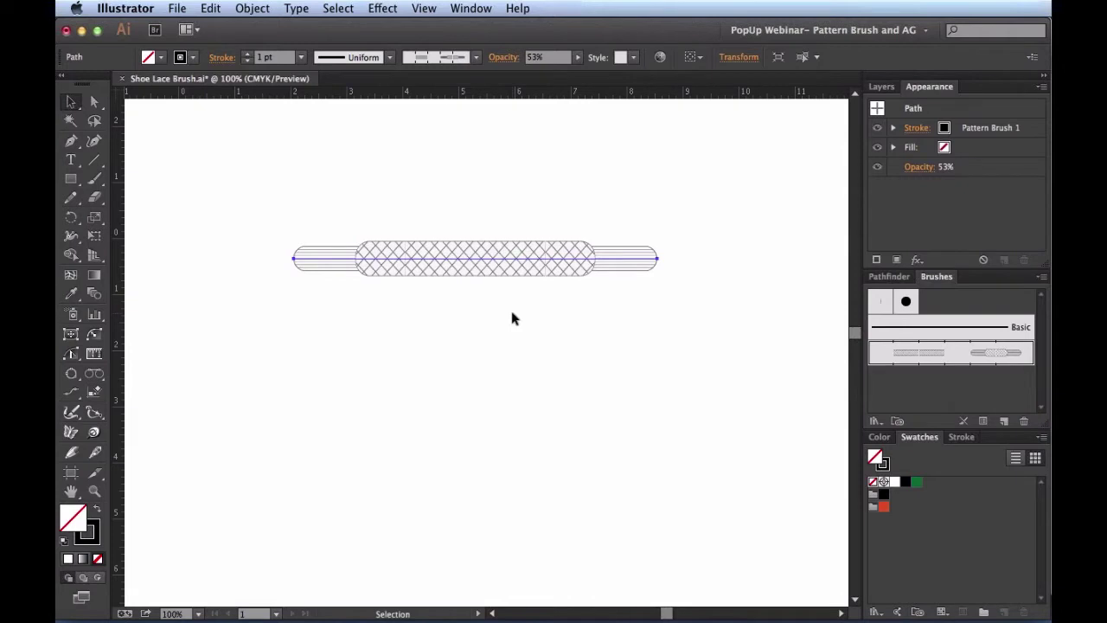
{"action": "key", "text": "super+shift+a"}
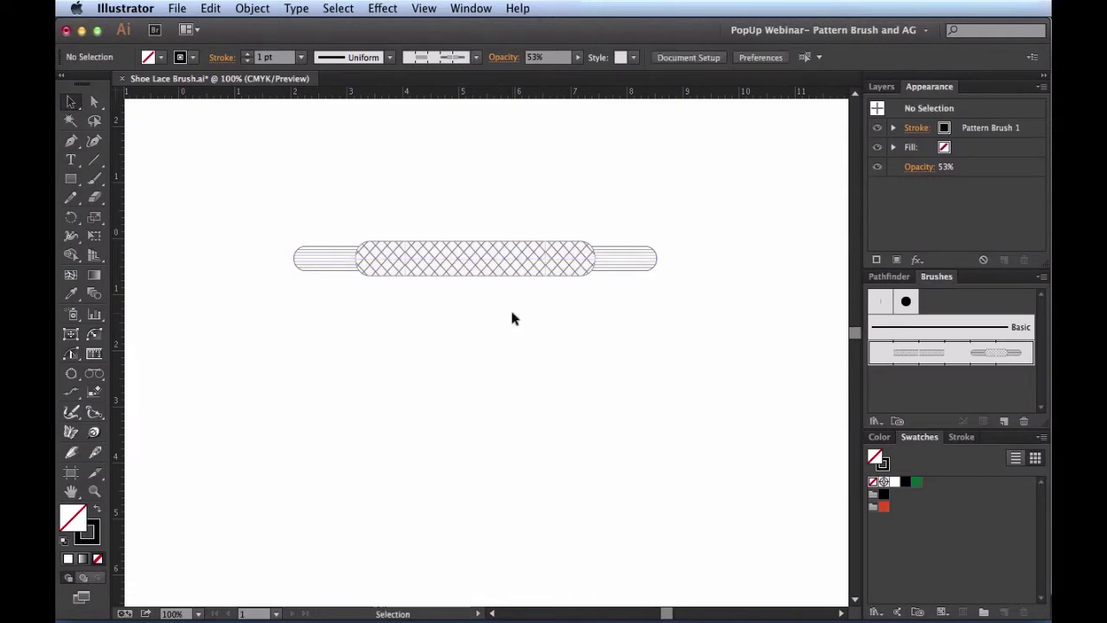
Step: Start a dynamic shape over the lace's crosshatched body and cycle its type through to a rounded rectangle
{"action": "left_click_drag", "start_coordinate": [478, 257], "coordinate": [447, 278]}
{"action": "key", "text": "z"}
{"action": "left_click_drag", "start_coordinate": [262, 197], "coordinate": [716, 341]}
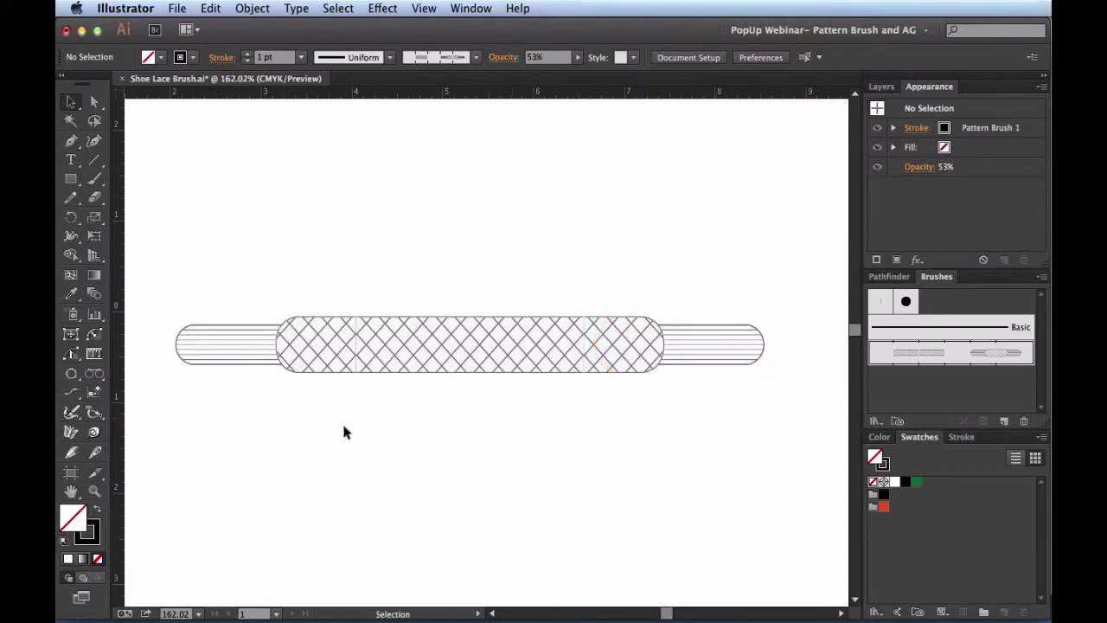
{"action": "key", "text": "z"}
{"action": "left_click_drag", "start_coordinate": [251, 402], "coordinate": [684, 291]}
{"action": "key", "text": "space"}
{"action": "mouse_move", "coordinate": [441, 379]}
{"action": "left_mouse_down"}
{"action": "mouse_move", "coordinate": [449, 387]}
{"action": "mouse_move", "coordinate": [424, 403]}
{"action": "left_mouse_up"}
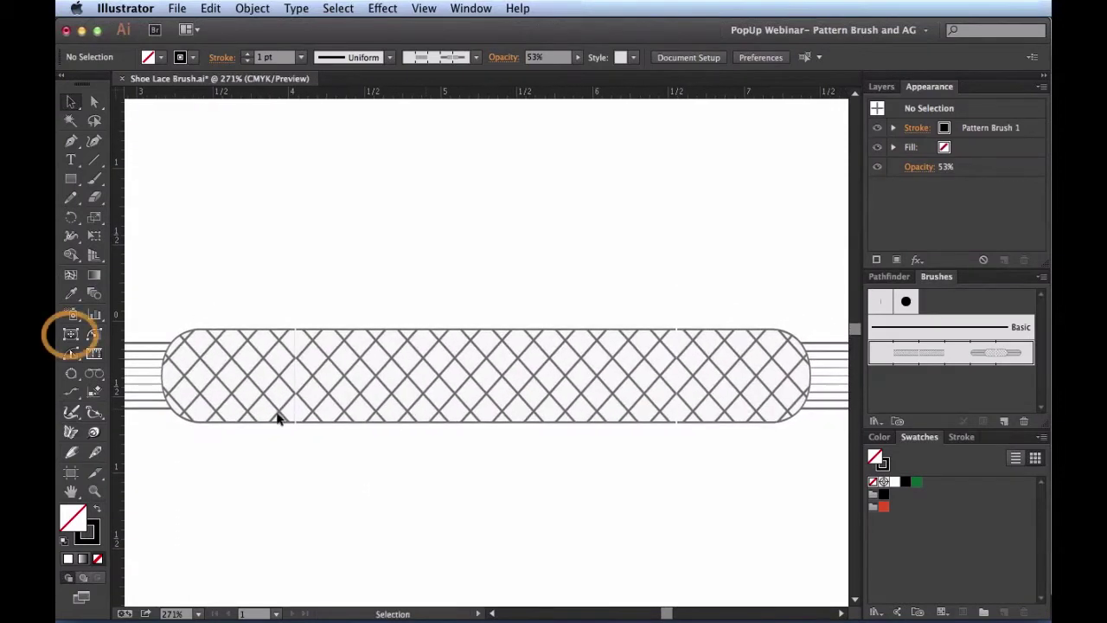
{"action": "left_click", "coordinate": [71, 334]}
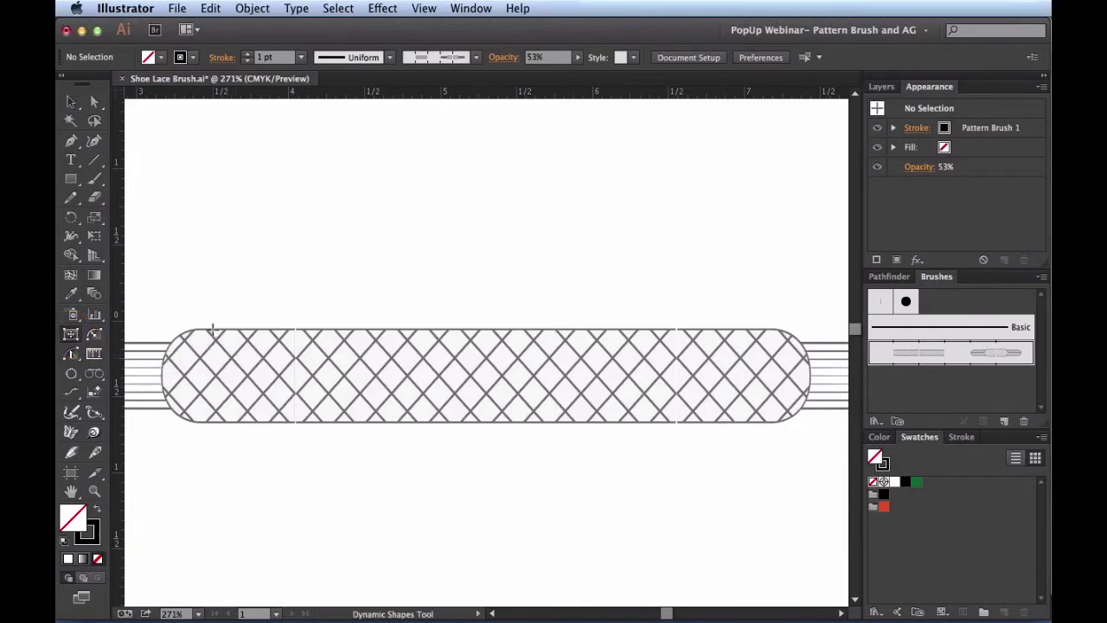
{"action": "left_click_drag", "start_coordinate": [212, 331], "coordinate": [398, 381]}
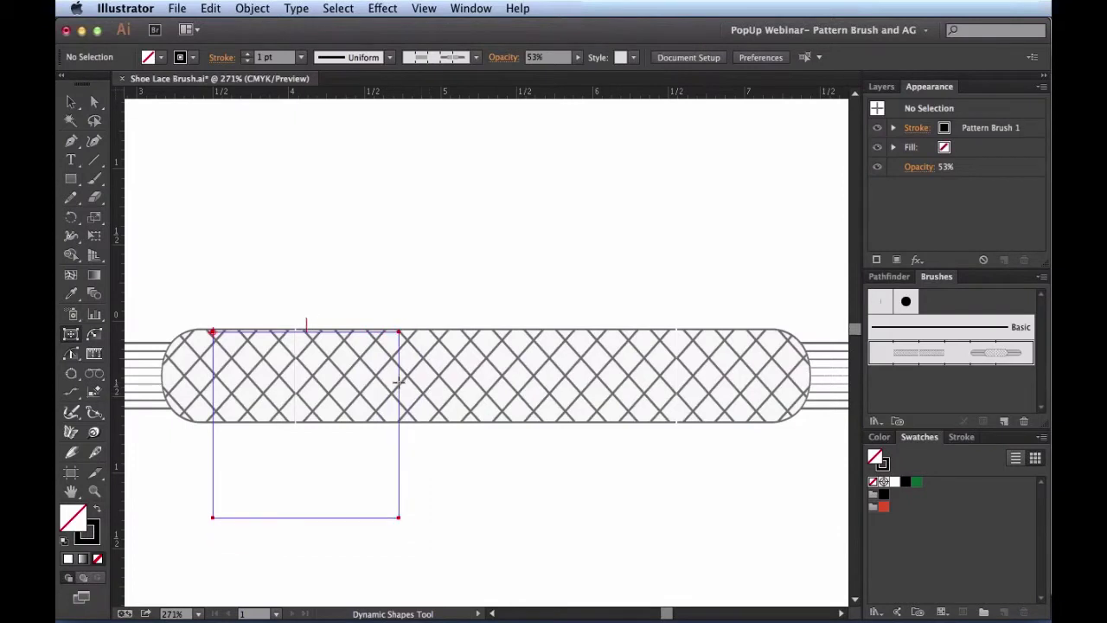
{"action": "key", "text": "Tab"}
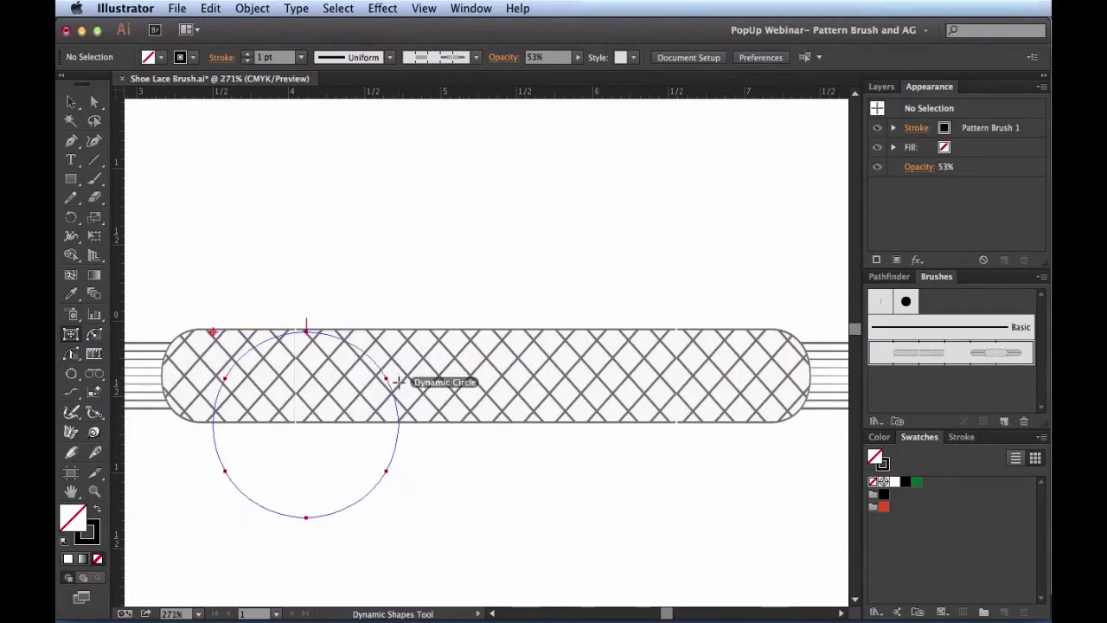
{"action": "key", "text": "Tab"}
{"action": "key", "text": "Tab"}
{"action": "key", "text": "Tab"}
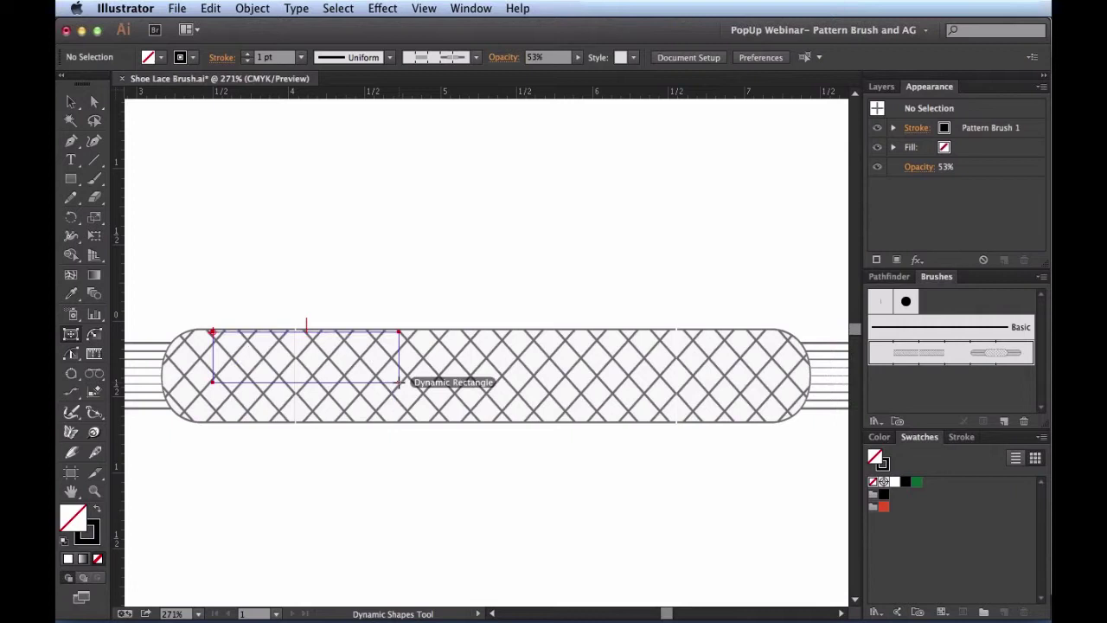
{"action": "key", "text": "Tab"}
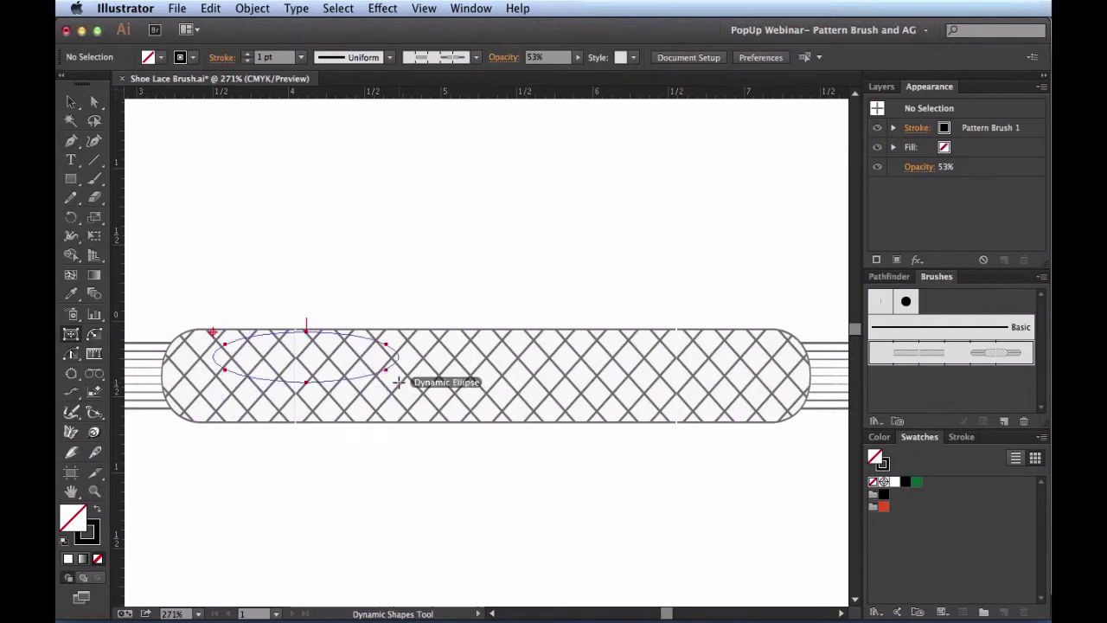
{"action": "key", "text": "Tab"}
Step: Fit the rounded rectangle to the outline of the crosshatched body and give it the default white fill and 1 pt black stroke
{"action": "left_click_drag", "start_coordinate": [399, 381], "coordinate": [718, 422]}
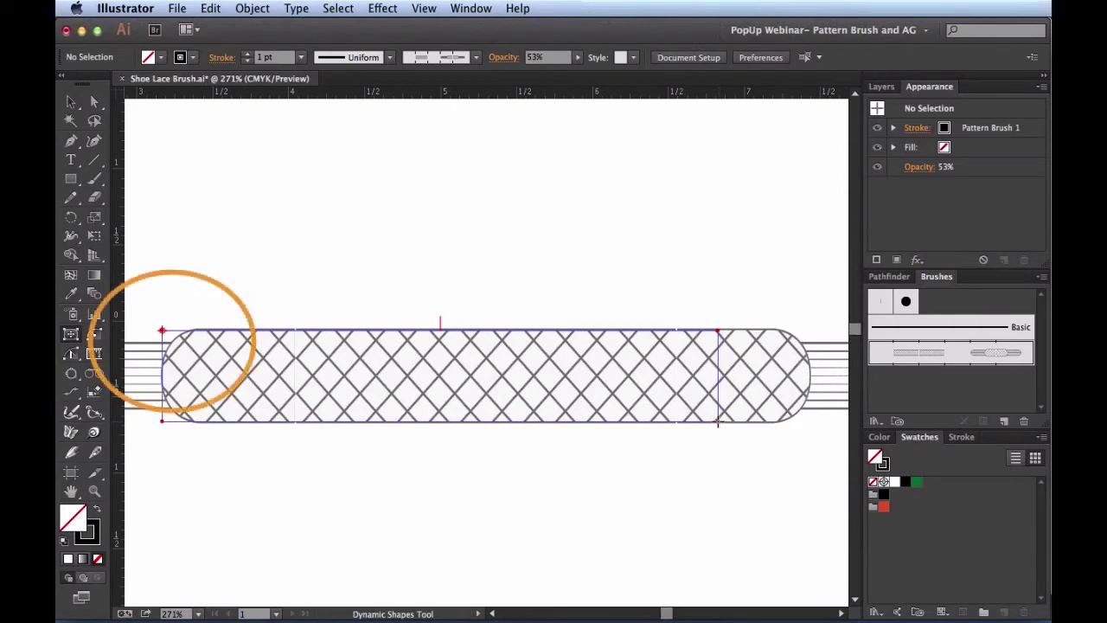
{"action": "left_click_drag", "start_coordinate": [718, 422], "coordinate": [809, 421]}
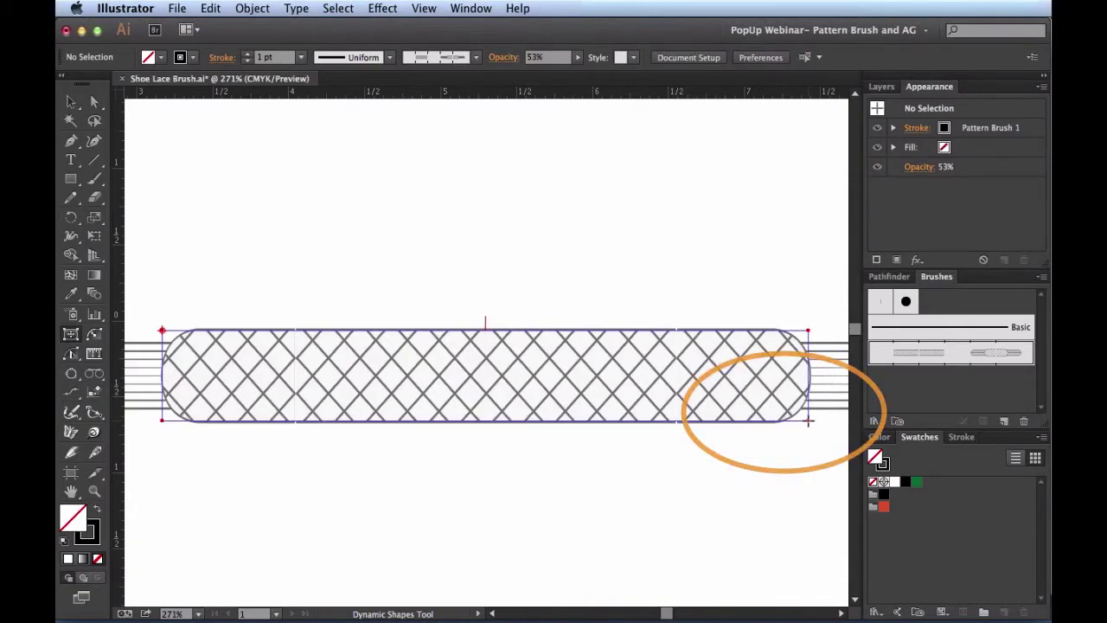
{"action": "left_click_drag", "start_coordinate": [809, 421], "coordinate": [810, 420]}
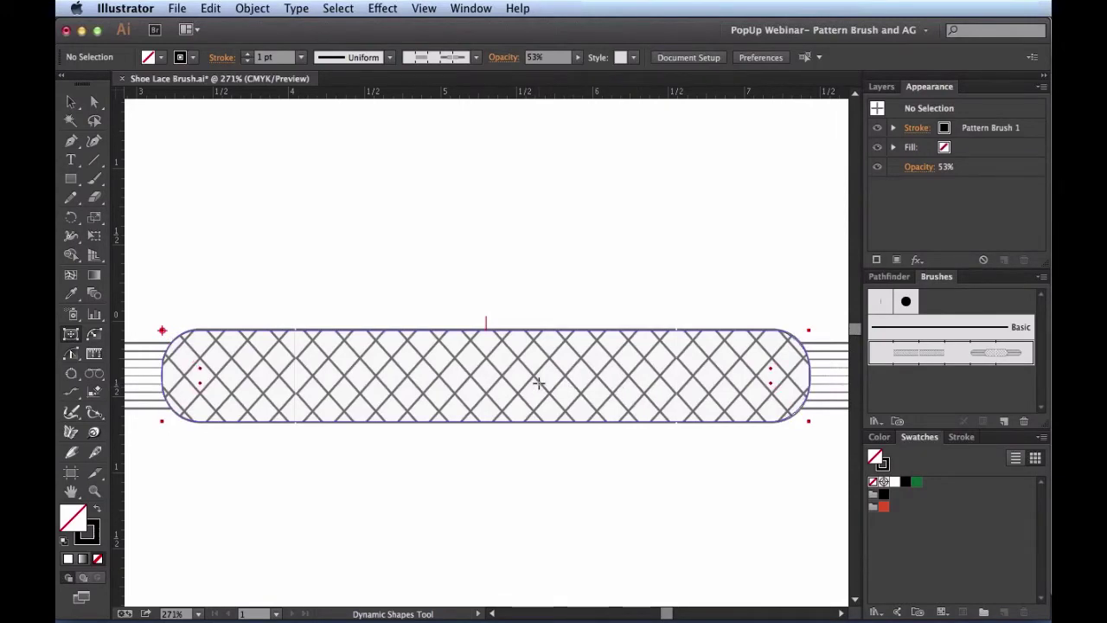
{"action": "left_click", "coordinate": [538, 383]}
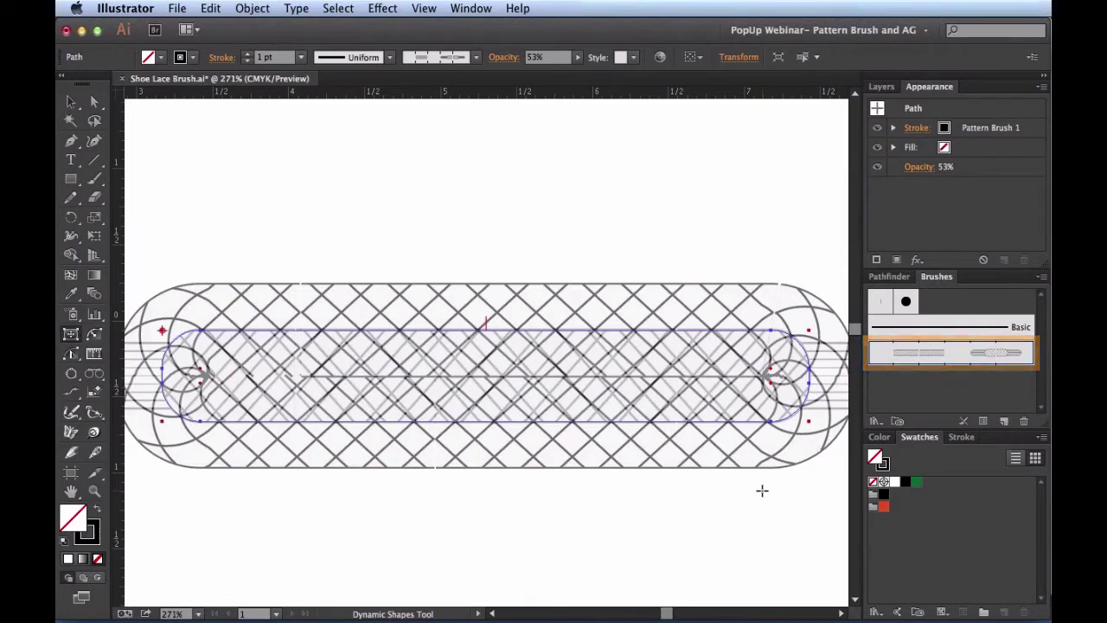
{"action": "key", "text": "d"}
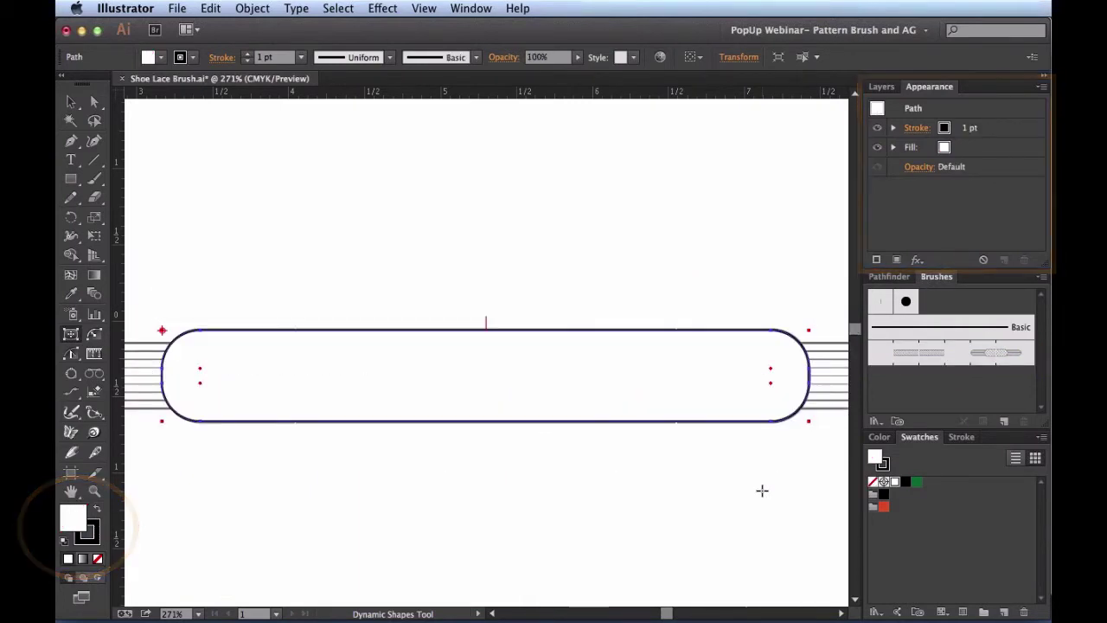
{"action": "key", "text": "v"}
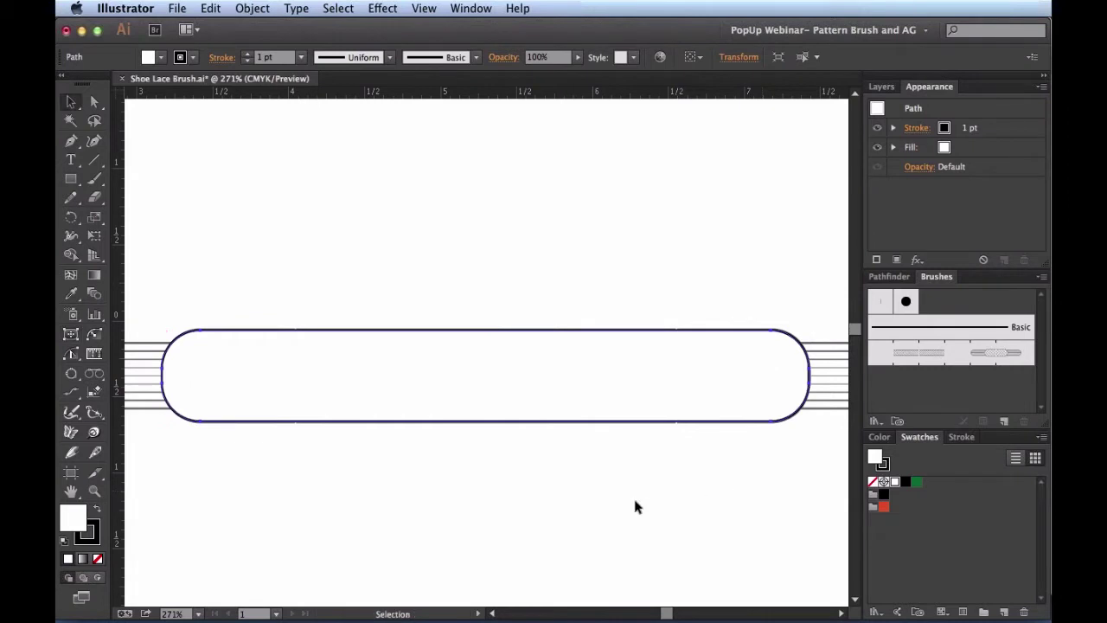
Step: Expand the rounded rectangle's fill and stroke into separate shapes
{"action": "key", "text": "super+minus"}
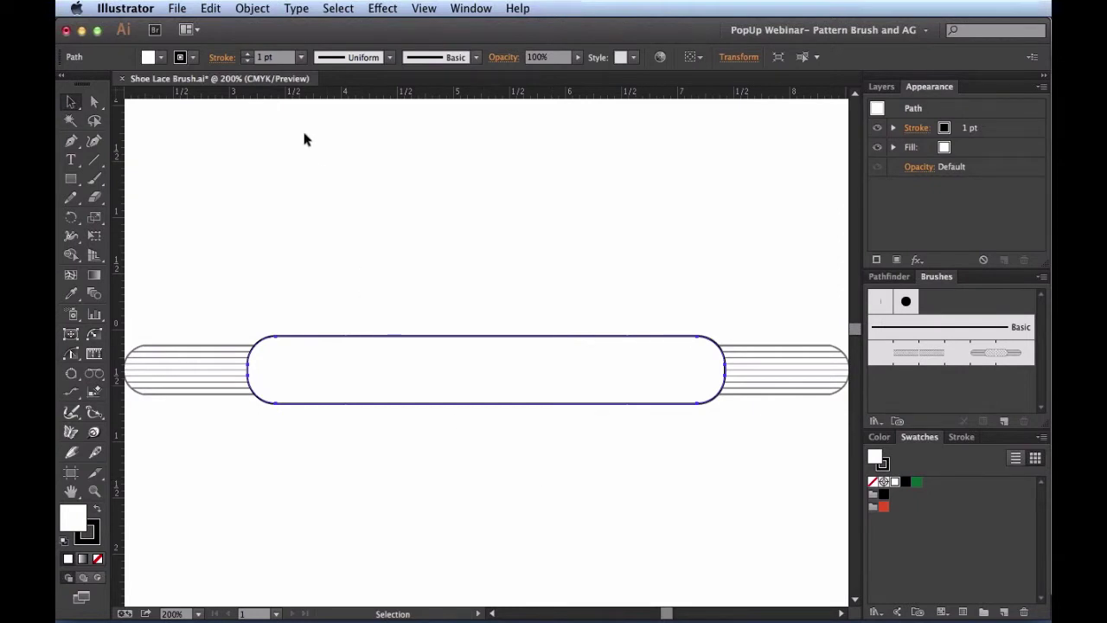
{"action": "left_click", "coordinate": [255, 15]}
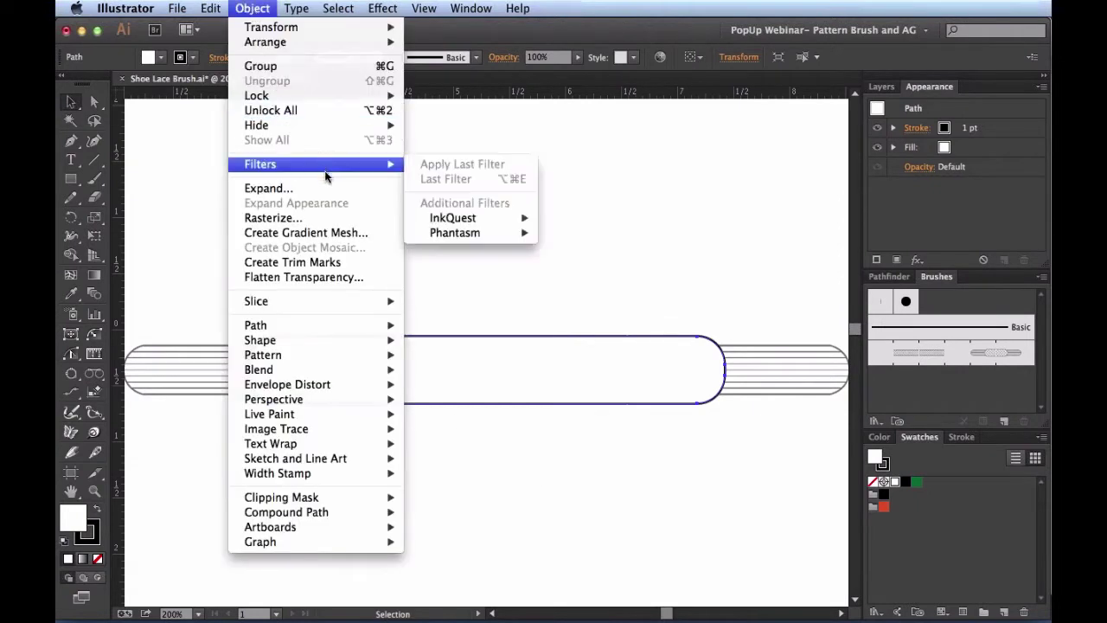
{"action": "left_click", "coordinate": [327, 188]}
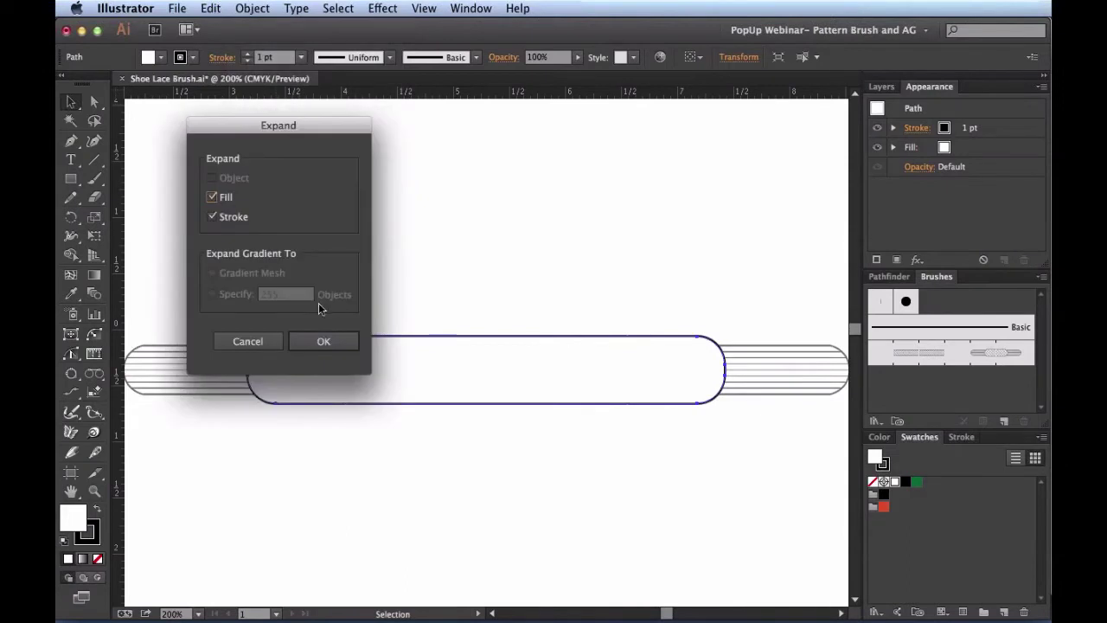
{"action": "left_click", "coordinate": [336, 343]}
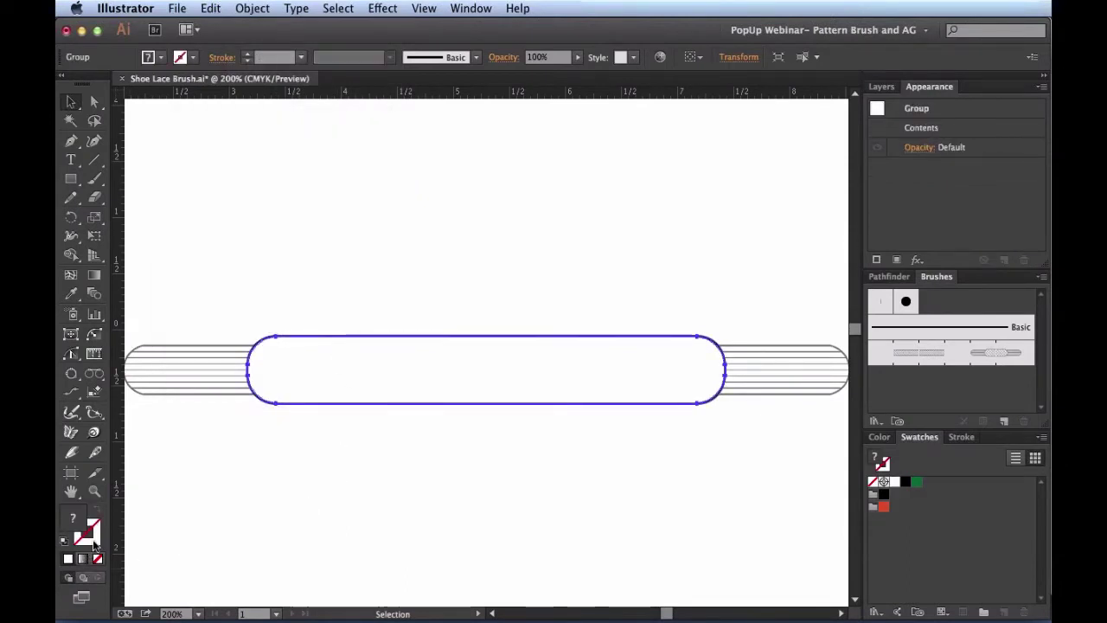
{"action": "left_click", "coordinate": [373, 482]}
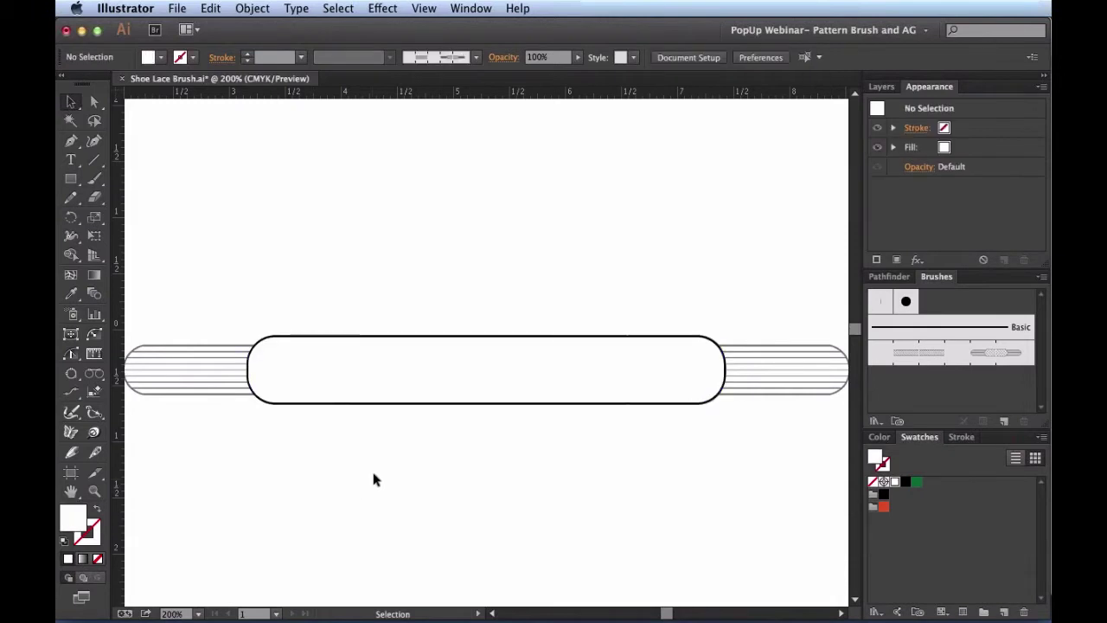
Step: Move the expanded rounded rectangle straight down into the blank area below the shoelace
{"action": "left_click_drag", "start_coordinate": [450, 369], "coordinate": [431, 514]}
{"action": "scroll", "coordinate": [433, 514], "scroll_direction": "down", "scroll_amount": 3}
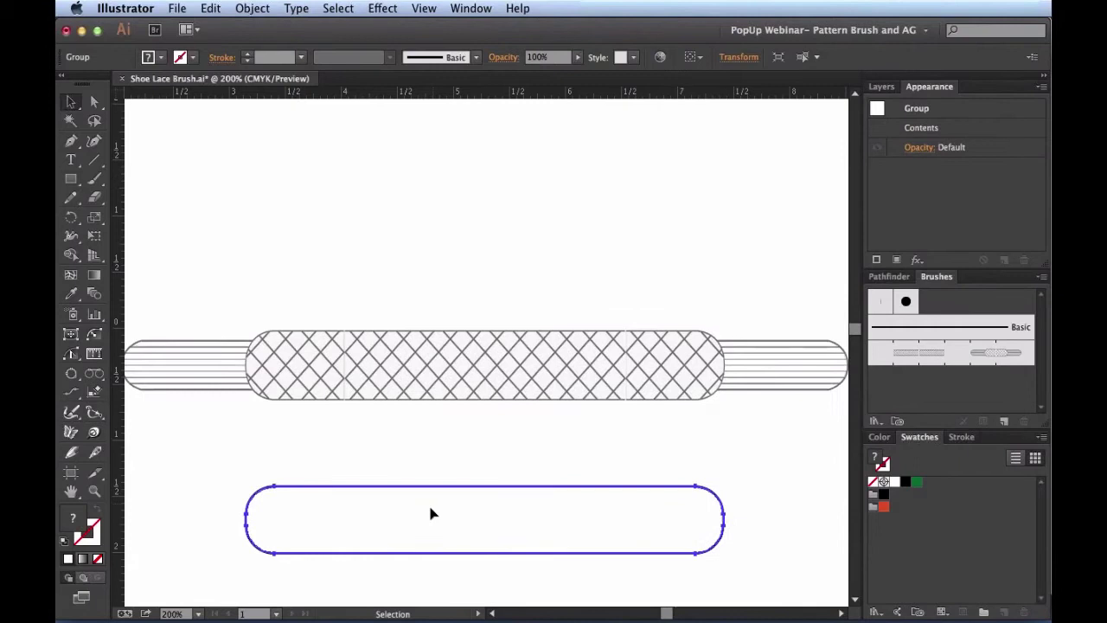
{"action": "scroll", "coordinate": [433, 514], "scroll_direction": "down", "scroll_amount": 2}
{"action": "left_click", "coordinate": [433, 514]}
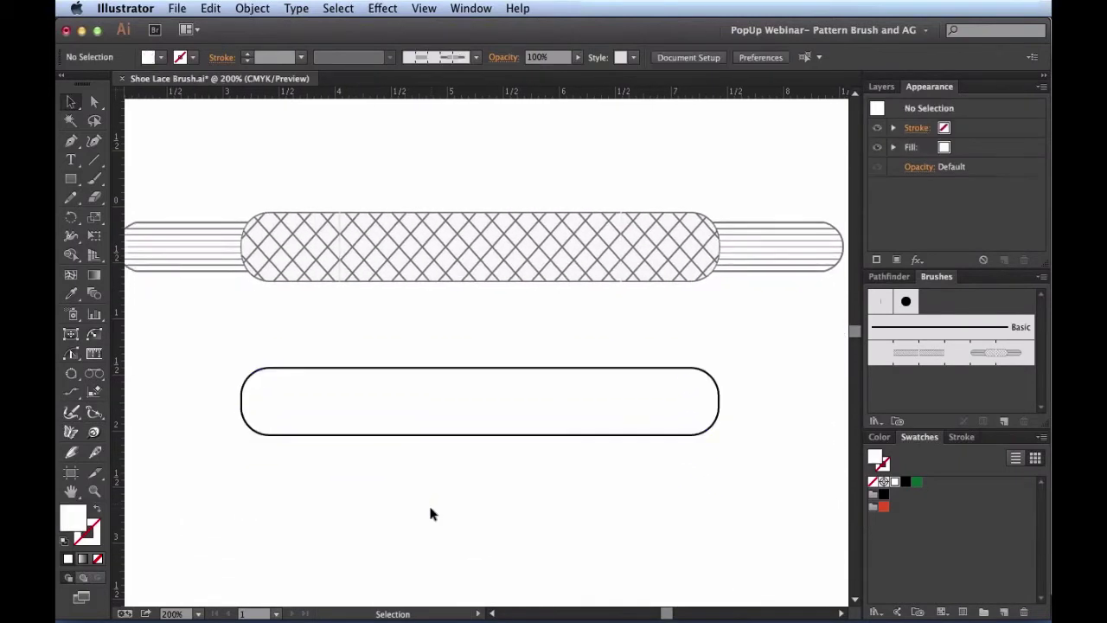
Step: Try moving the white fill shape away from its black outline, and undo the move
{"action": "key", "text": "a"}
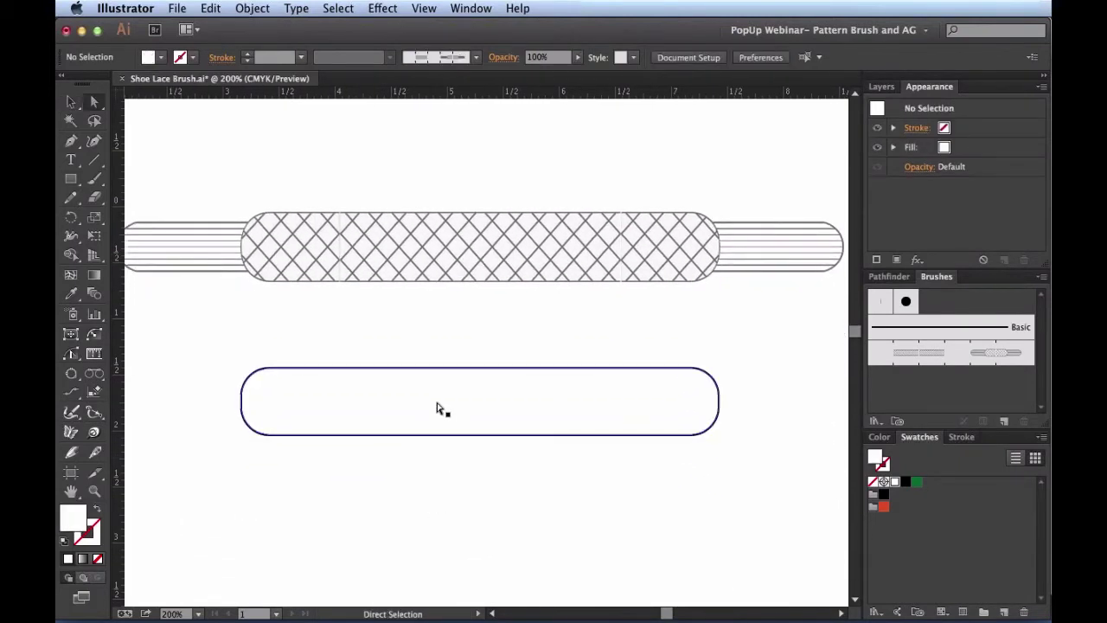
{"action": "left_click_drag", "start_coordinate": [437, 399], "coordinate": [460, 457]}
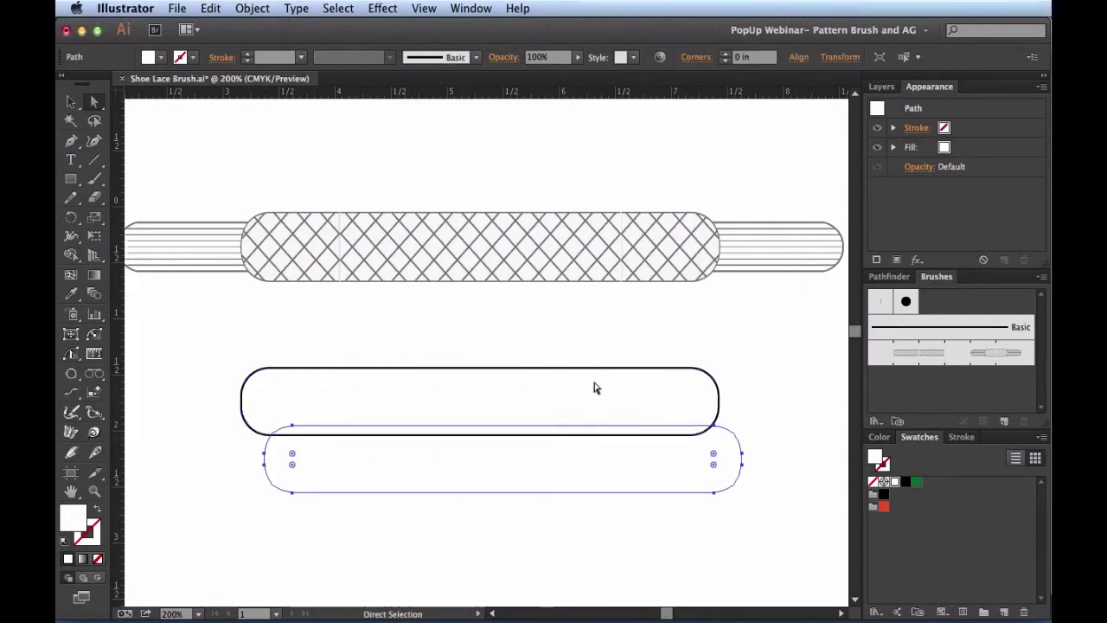
{"action": "key", "text": "v"}
{"action": "key", "text": "super+z"}
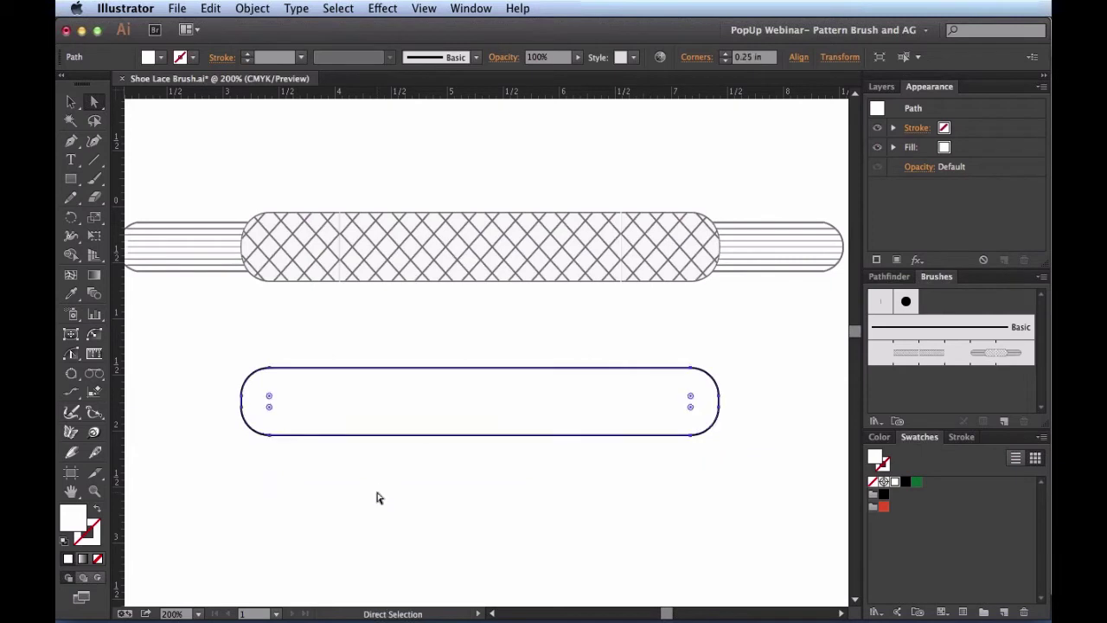
{"action": "key", "text": "v"}
{"action": "left_click", "coordinate": [448, 341]}
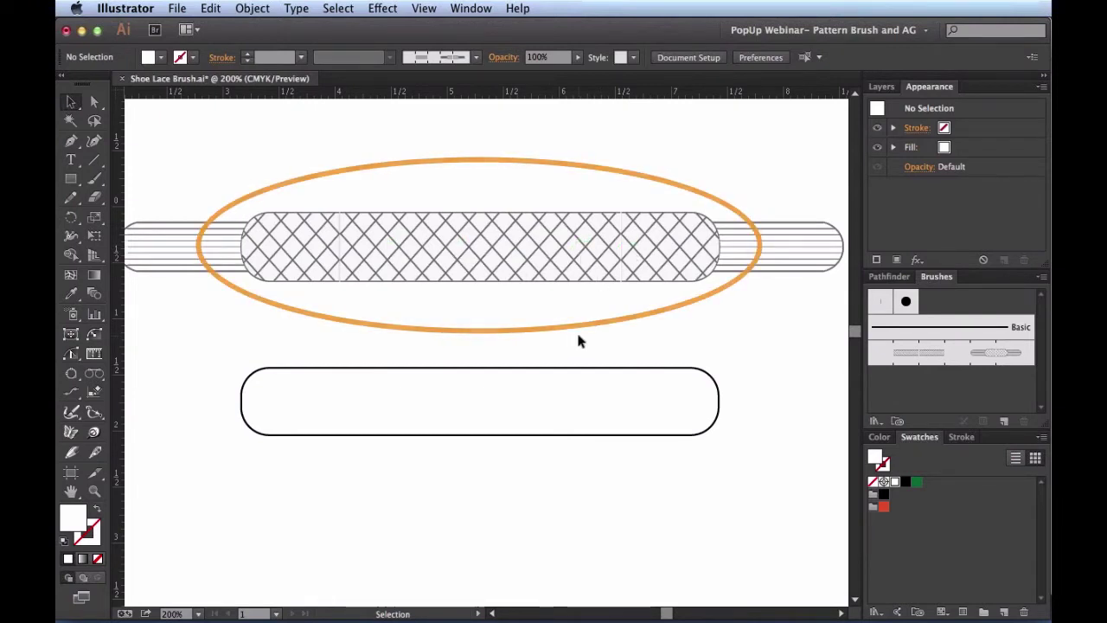
Step: Draw a 45-degree line descending to the right across the rounded rectangle's left end, with no fill and a black 1 pt stroke
{"action": "scroll", "coordinate": [370, 405], "scroll_direction": "left", "scroll_amount": 1}
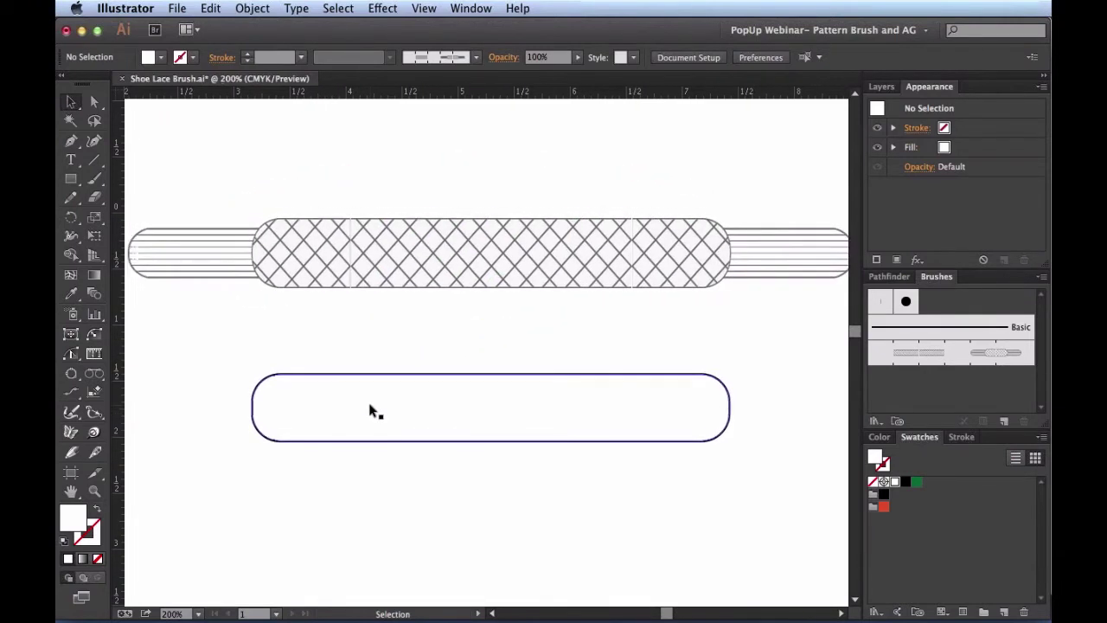
{"action": "left_click", "coordinate": [95, 162]}
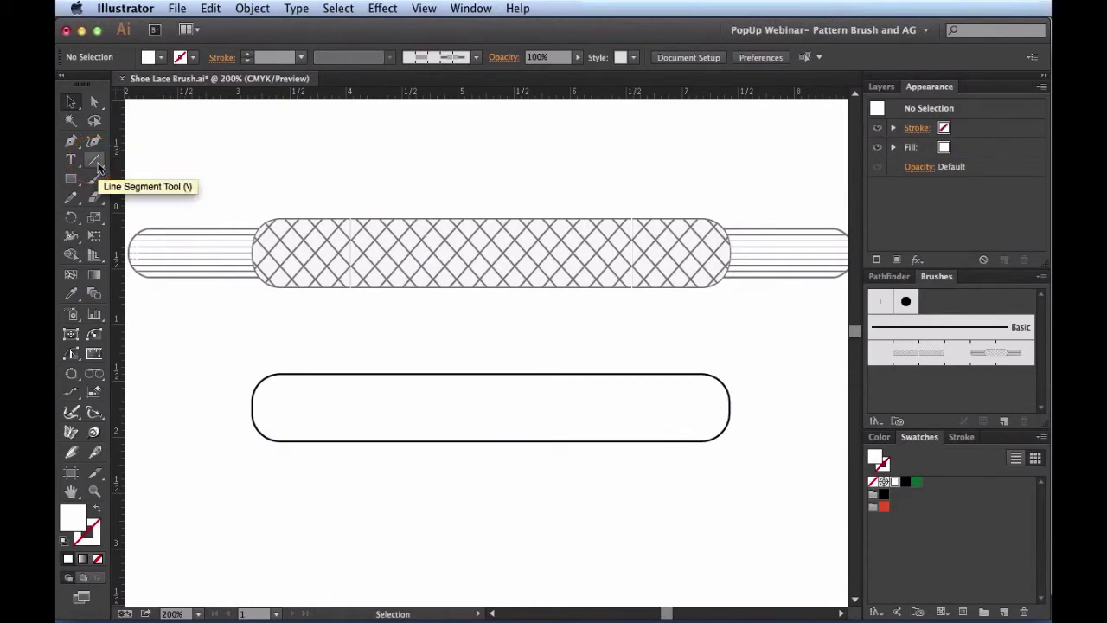
{"action": "left_click", "coordinate": [96, 164]}
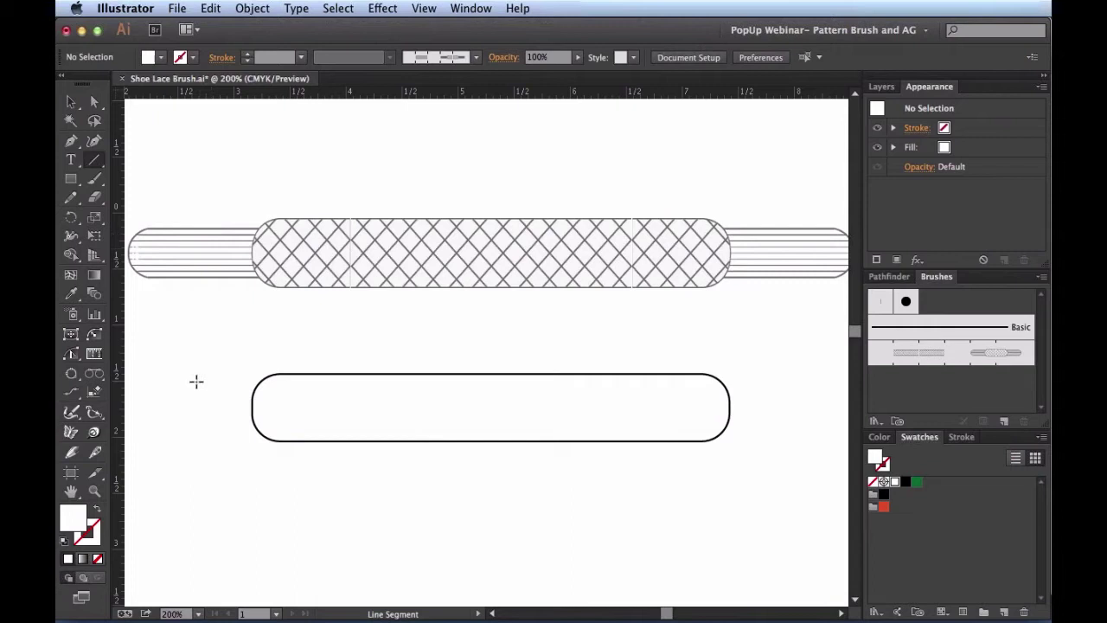
{"action": "left_click_drag", "start_coordinate": [150, 334], "coordinate": [371, 543]}
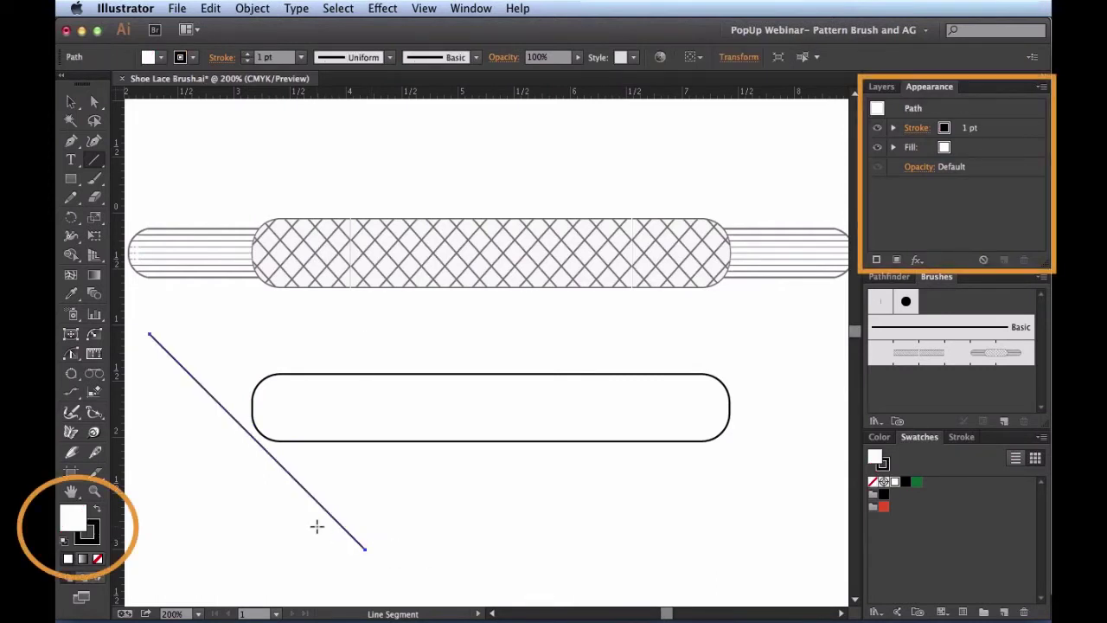
{"action": "key", "text": "slash"}
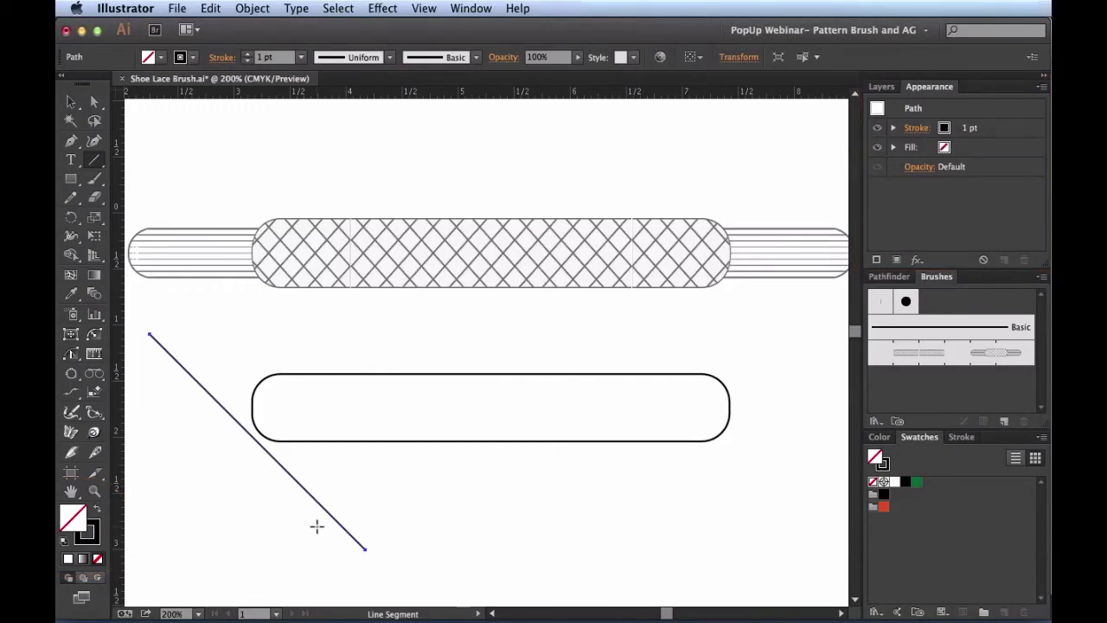
Step: Duplicate the diagonal line horizontally to the right and repeat the copy until 19 evenly spaced lines span the rounded rectangle
{"action": "key", "text": "v"}
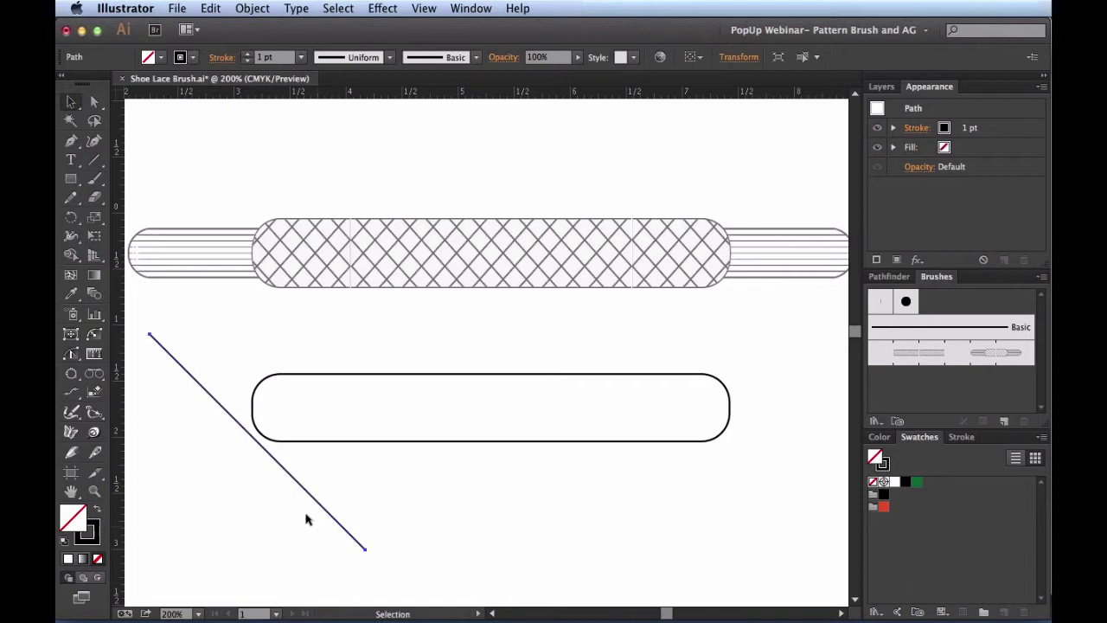
{"action": "left_click_drag", "start_coordinate": [307, 497], "coordinate": [341, 498]}
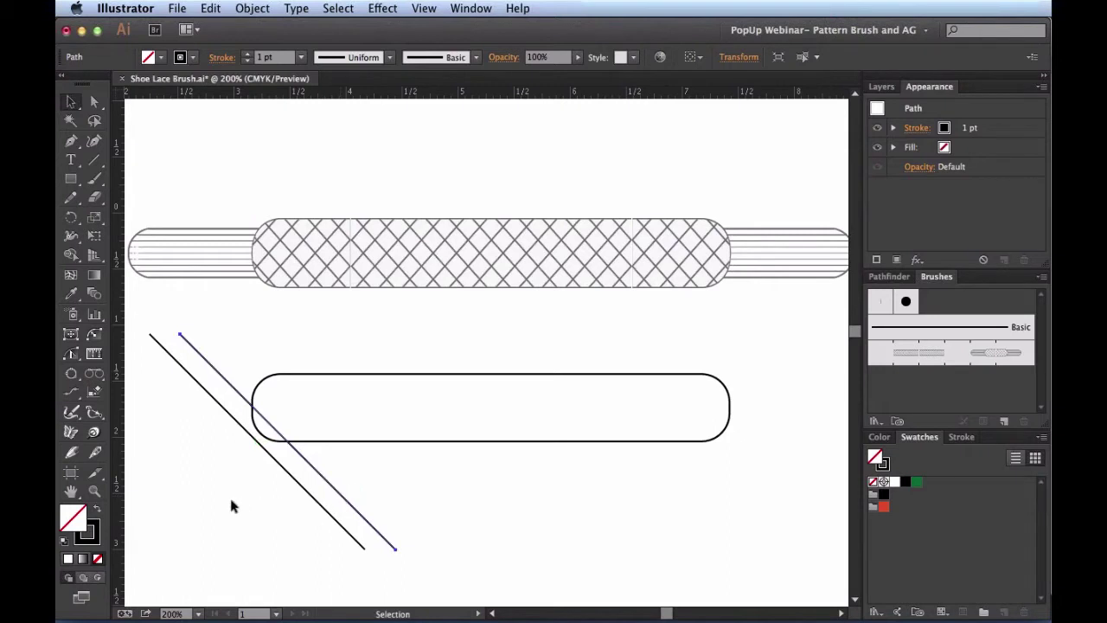
{"action": "key", "text": "super+d"}
{"action": "key", "text": "super+d"}
{"action": "key", "text": "super+d"}
{"action": "key", "text": "super+d"}
{"action": "key", "text": "super+d"}
{"action": "key", "text": "super+d"}
{"action": "key", "text": "super+d"}
{"action": "key", "text": "super+d"}
{"action": "key", "text": "super+d"}
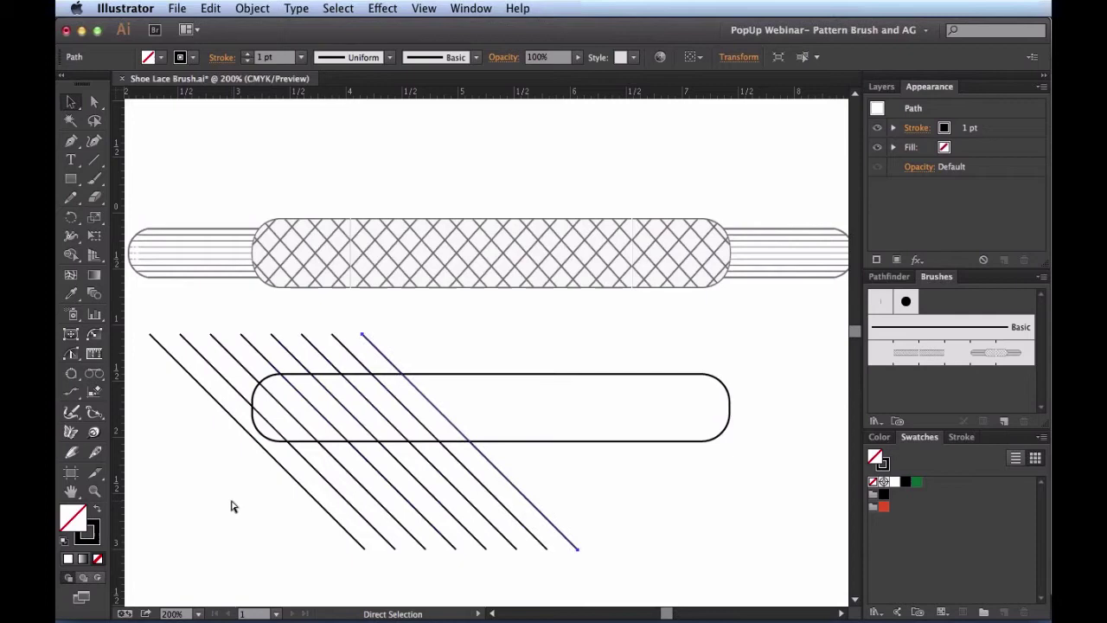
{"action": "key", "text": "super+d"}
{"action": "key", "text": "super+d"}
{"action": "key", "text": "super+d"}
{"action": "key", "text": "super+d"}
{"action": "key", "text": "super+d"}
{"action": "key", "text": "super+d"}
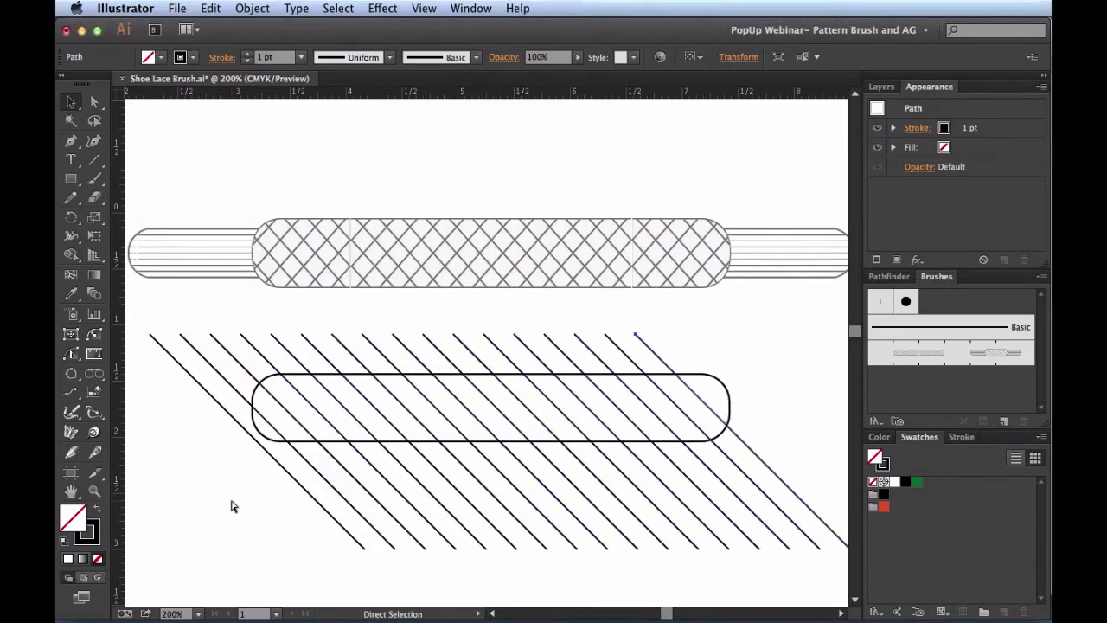
{"action": "key", "text": "super+d"}
{"action": "key", "text": "super+d"}
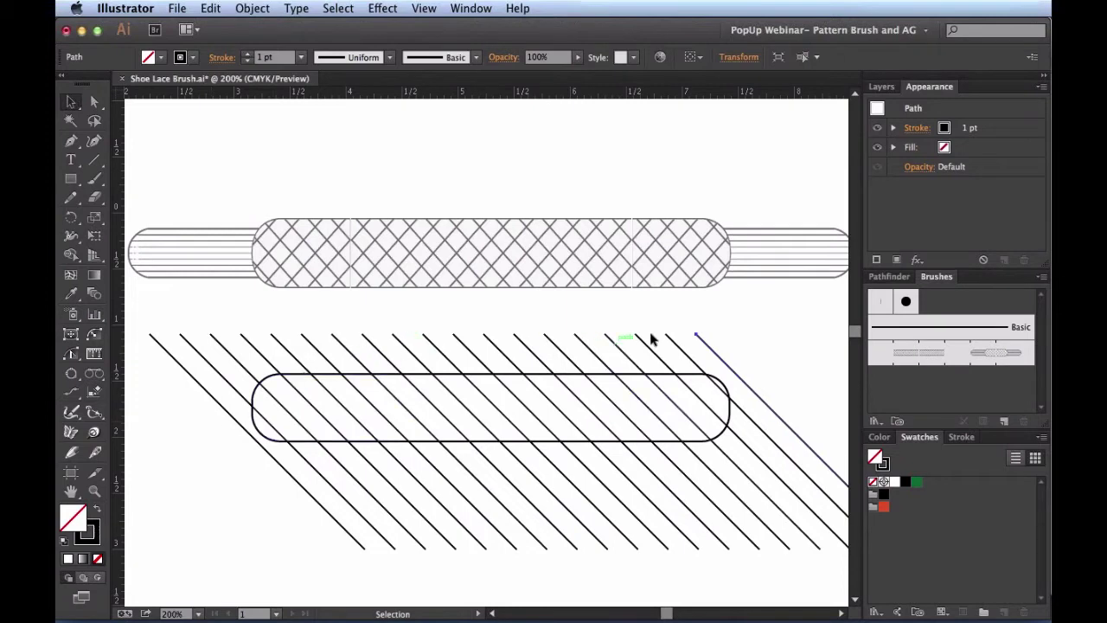
Step: Group all the diagonal lines and reflect a mirrored copy of the group over them to form a crosshatch
{"action": "left_click_drag", "start_coordinate": [734, 321], "coordinate": [143, 339]}
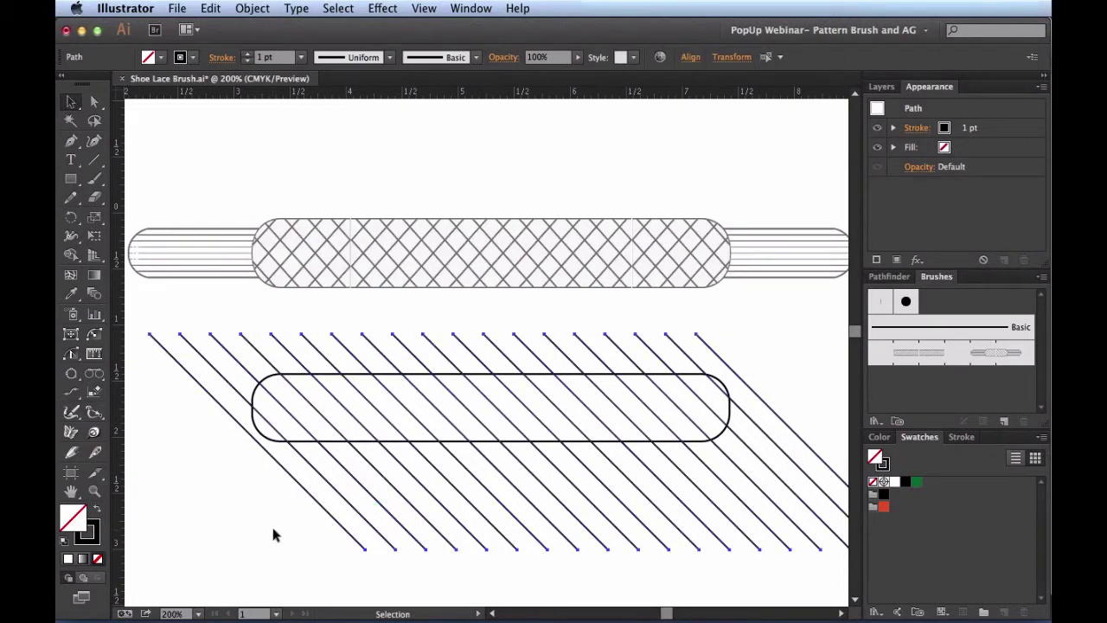
{"action": "key", "text": "super"}
{"action": "key", "text": "super+g"}
{"action": "key", "text": "o"}
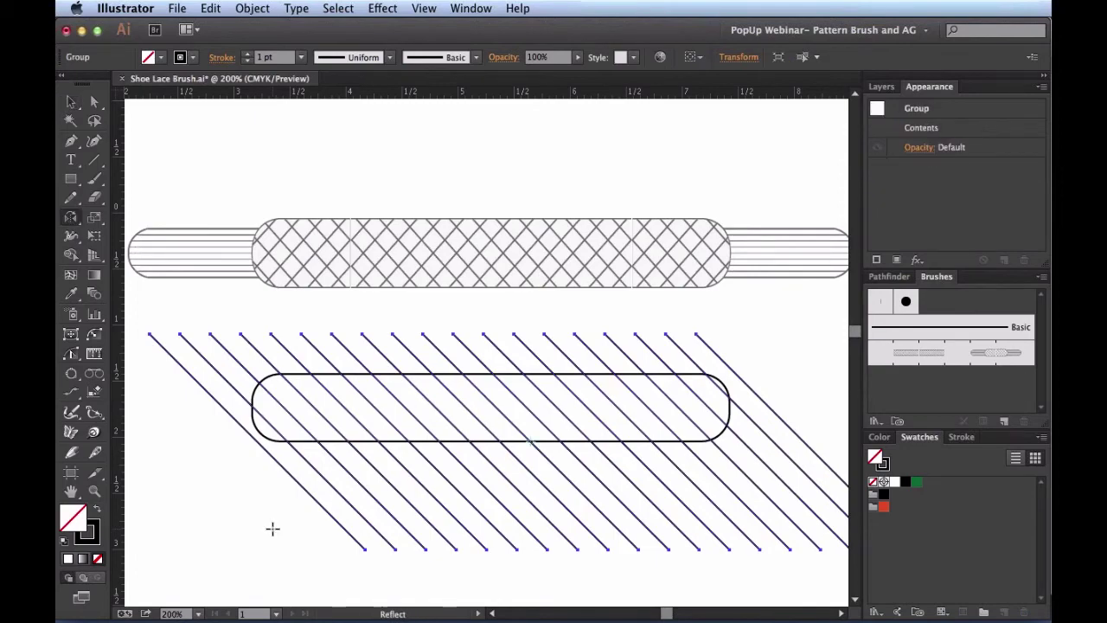
{"action": "mouse_move", "coordinate": [677, 350]}
{"action": "left_mouse_down"}
{"action": "mouse_move", "coordinate": [472, 375]}
{"action": "mouse_move", "coordinate": [401, 420]}
{"action": "left_mouse_up"}
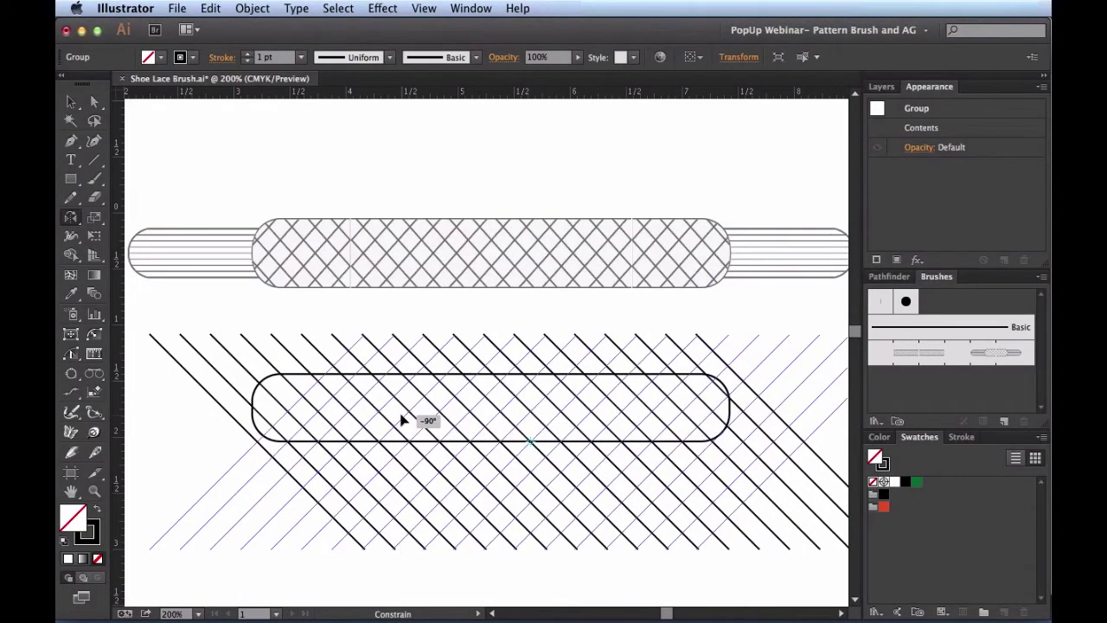
{"action": "key", "text": "alt"}
{"action": "left_click_drag", "start_coordinate": [400, 419], "coordinate": [400, 420]}
{"action": "left_click_drag", "start_coordinate": [400, 419], "coordinate": [400, 419]}
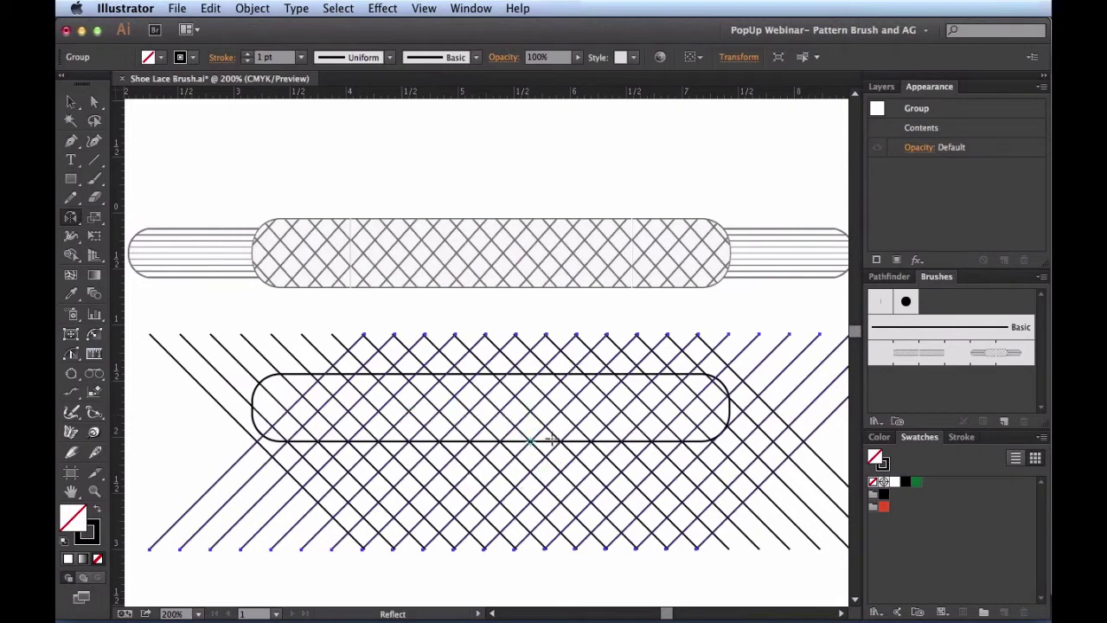
Step: Nudge both groups of diagonal lines horizontally to centre the crosshatch over the rounded rectangle
{"action": "key", "text": "v"}
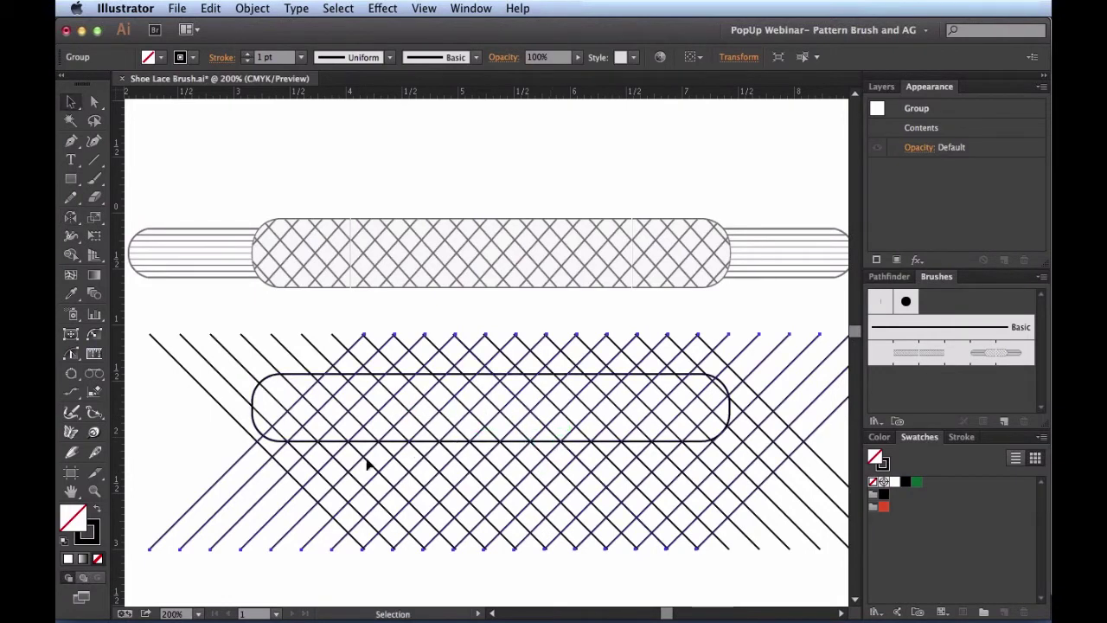
{"action": "left_click_drag", "start_coordinate": [314, 582], "coordinate": [755, 484]}
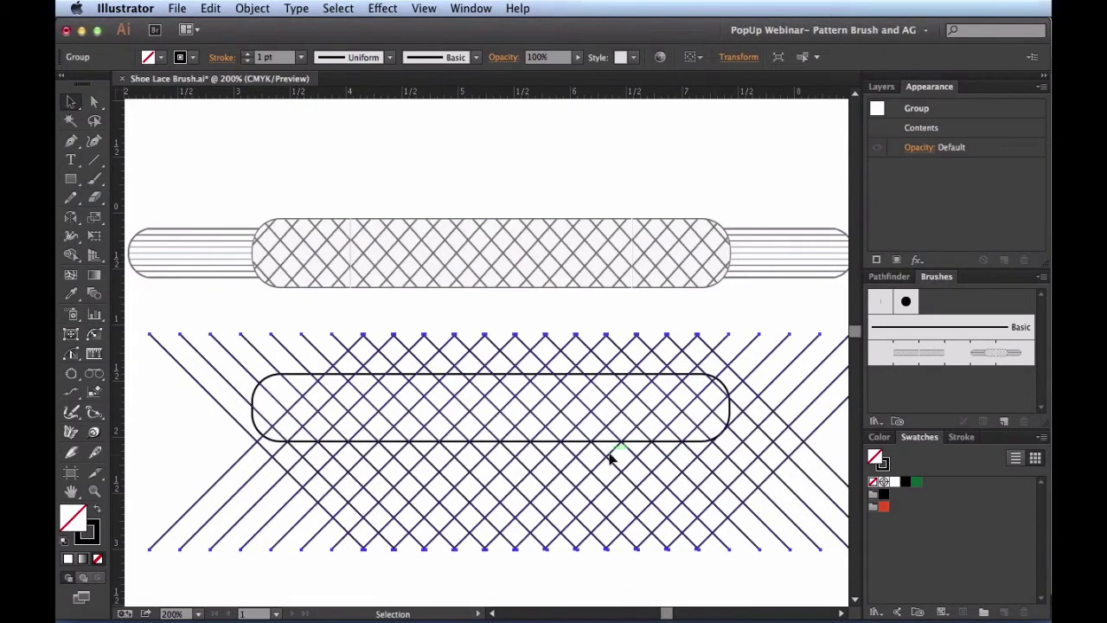
{"action": "key", "text": "shift+Left"}
{"action": "key", "text": "shift+Left"}
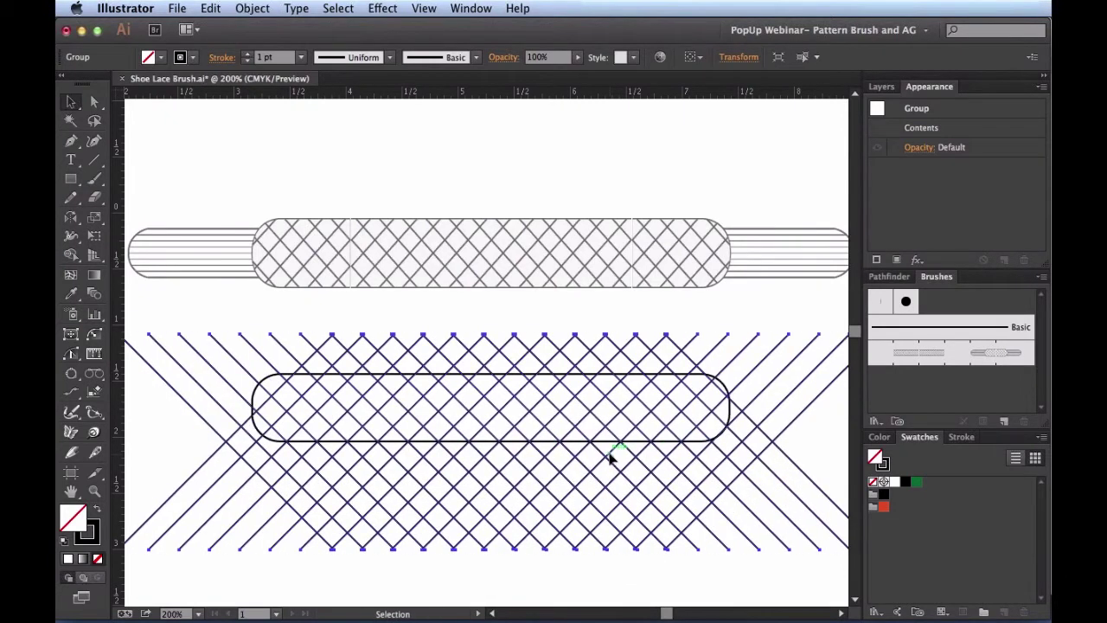
{"action": "key", "text": "shift+Left"}
{"action": "key", "text": "shift+Left"}
{"action": "key", "text": "shift+Left"}
{"action": "key", "text": "shift+Left"}
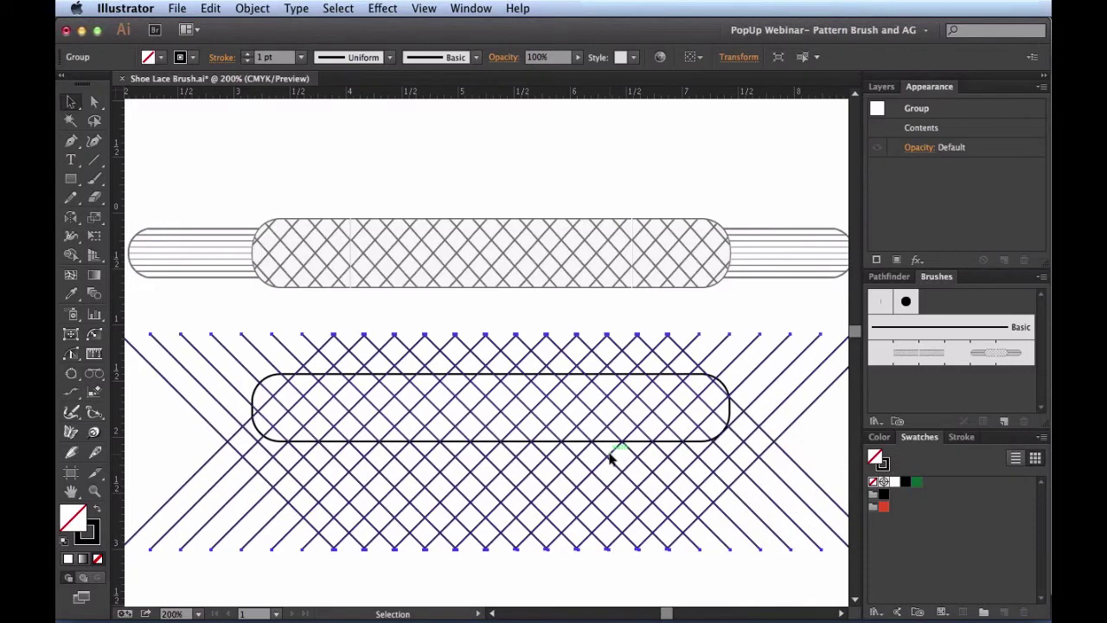
{"action": "key", "text": "shift+Left"}
{"action": "key", "text": "shift+Left"}
{"action": "key", "text": "shift+Left"}
{"action": "key", "text": "shift+Left"}
{"action": "key", "text": "shift+Left"}
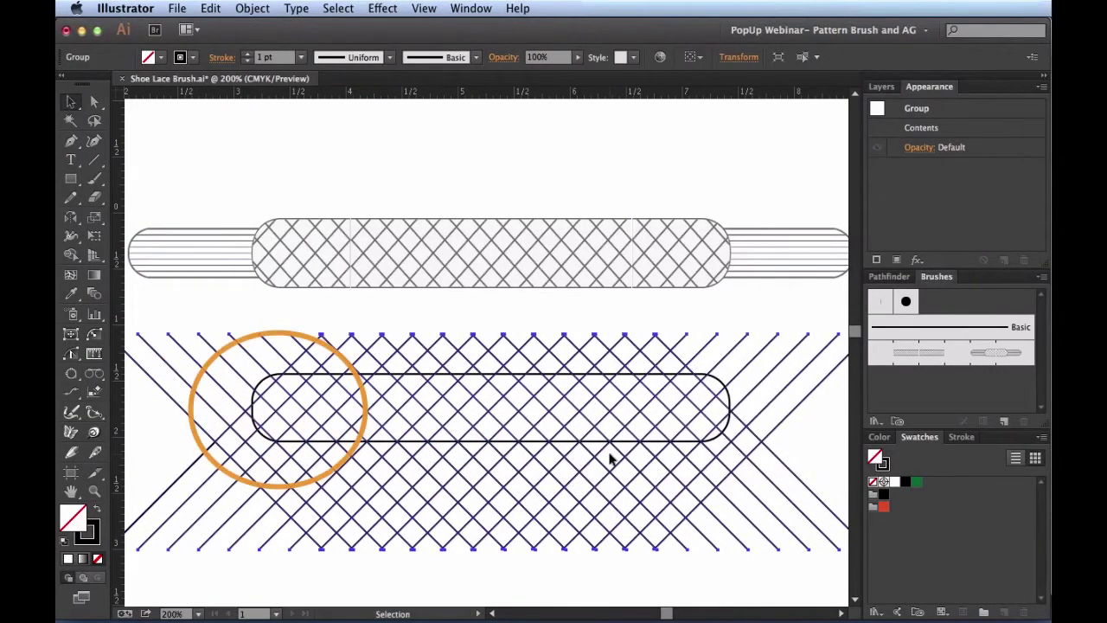
{"action": "key", "text": "shift+Left"}
{"action": "key", "text": "shift+Left"}
{"action": "key", "text": "shift+Left"}
{"action": "key", "text": "shift+Left"}
{"action": "key", "text": "shift+Left"}
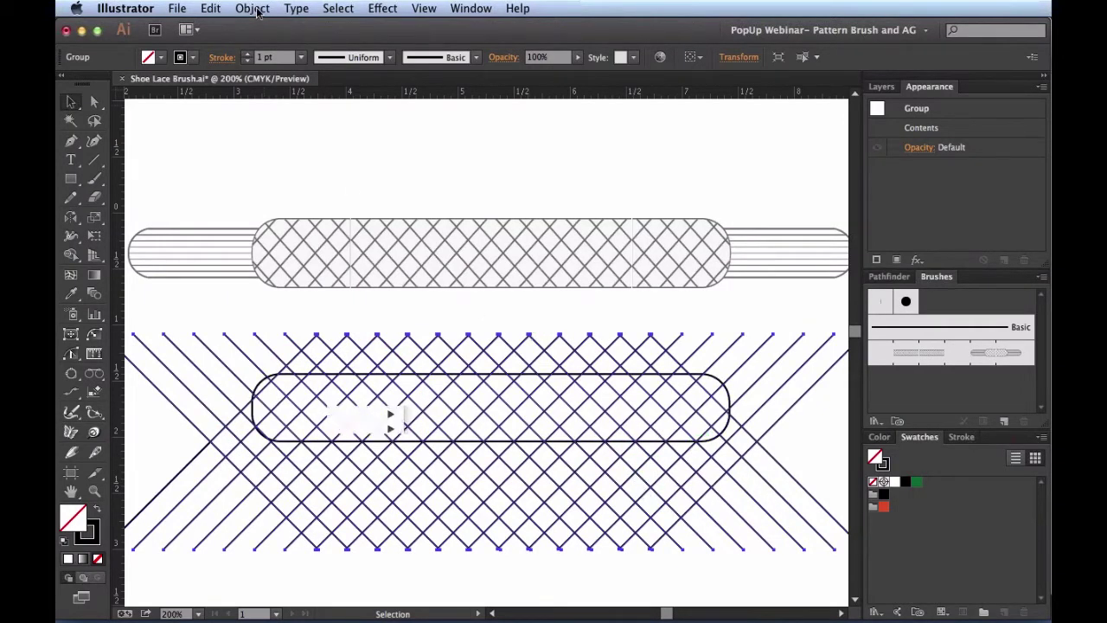
Step: Expand the fill and stroke of both line groups into shapes and check them in outline view
{"action": "left_click", "coordinate": [251, 8]}
{"action": "left_click", "coordinate": [300, 188]}
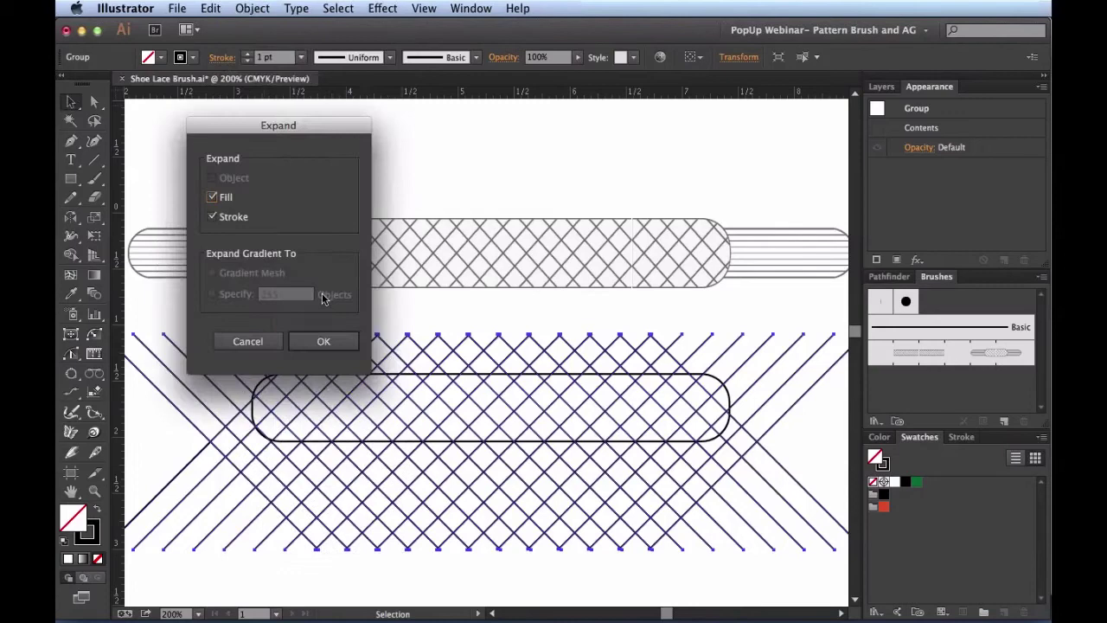
{"action": "left_click", "coordinate": [332, 341]}
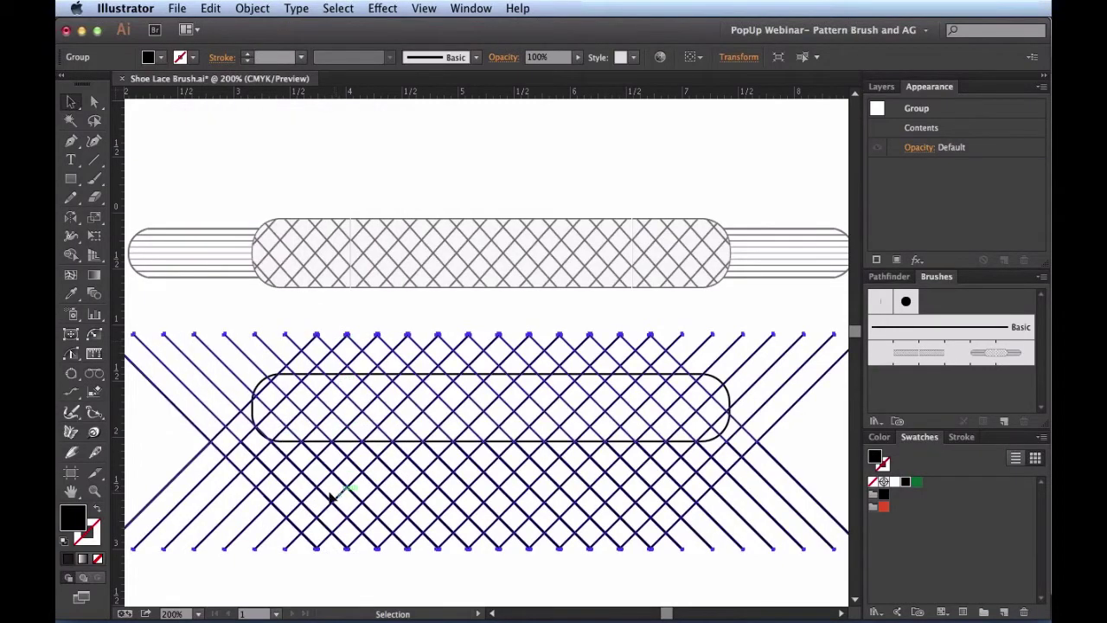
{"action": "key", "text": "a"}
{"action": "key", "text": "ctrl+y"}
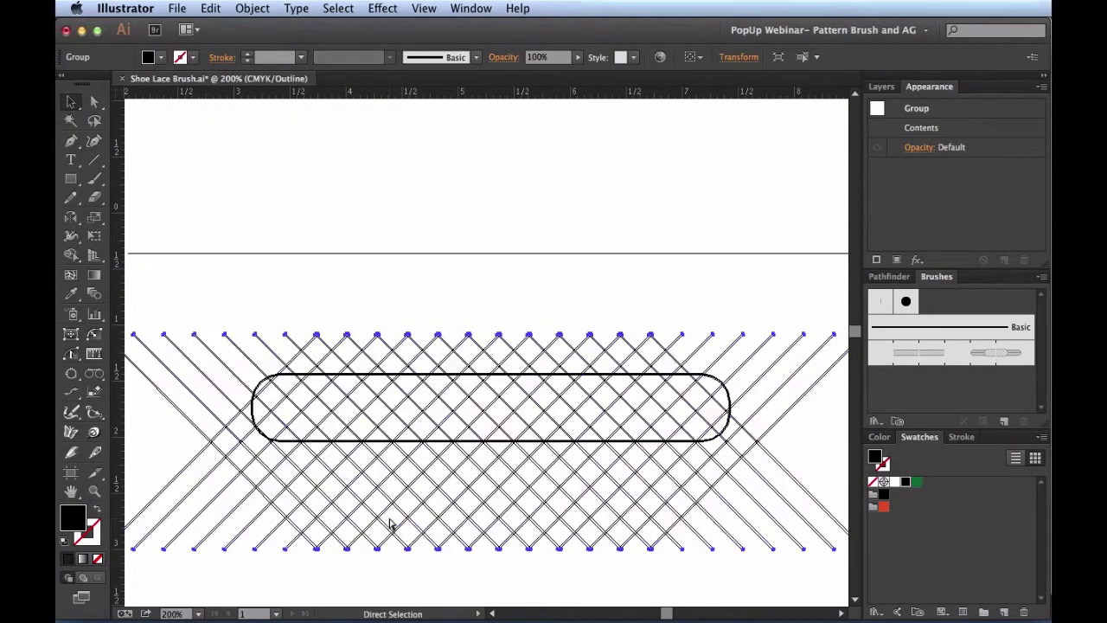
{"action": "key", "text": "ctrl+y"}
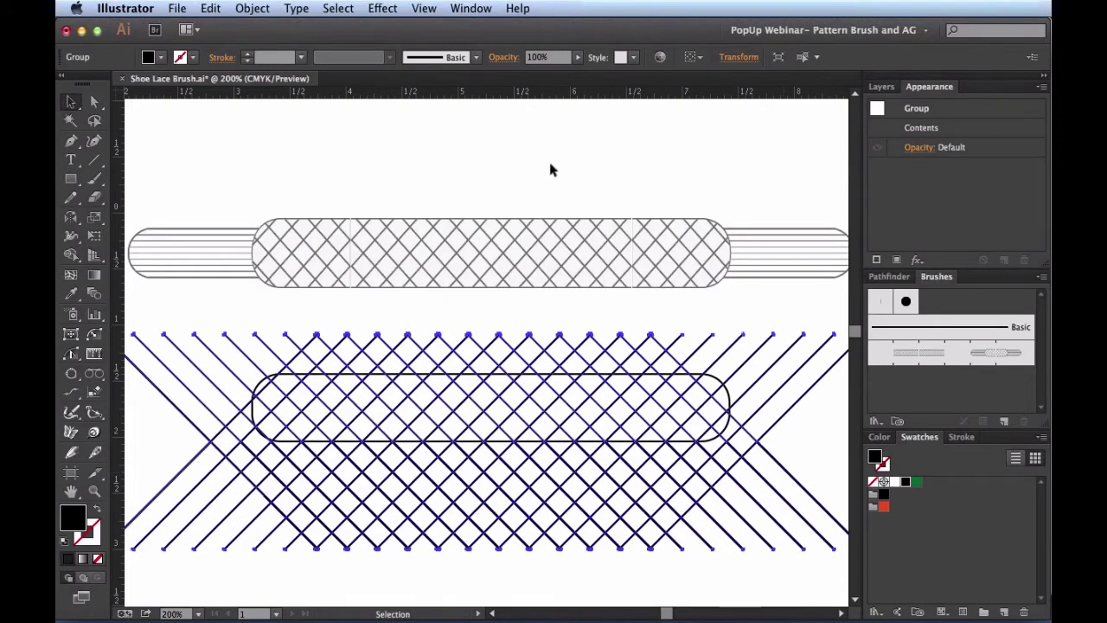
Step: Unite the expanded crosshatch lines into a single compound path with Pathfinder
{"action": "left_click", "coordinate": [482, 15]}
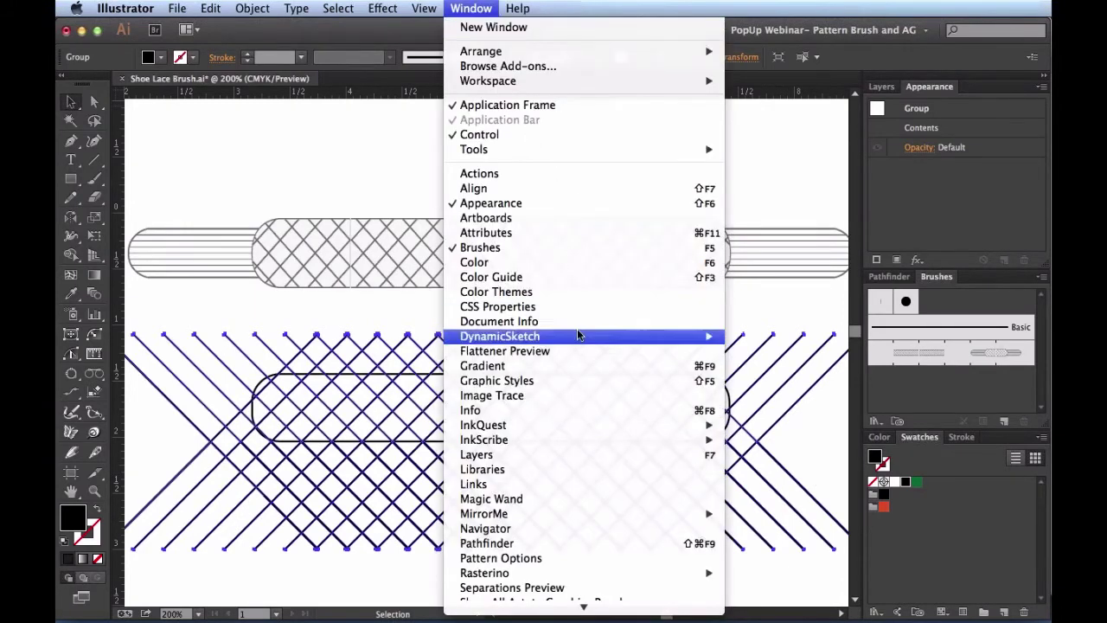
{"action": "mouse_move", "coordinate": [618, 523]}
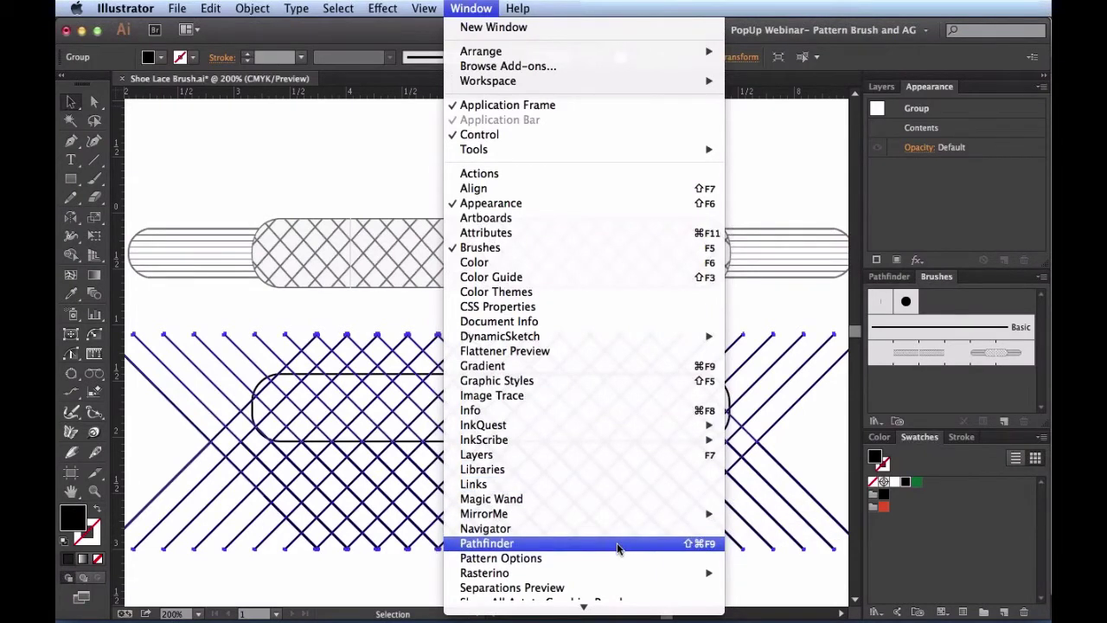
{"action": "left_click", "coordinate": [617, 544]}
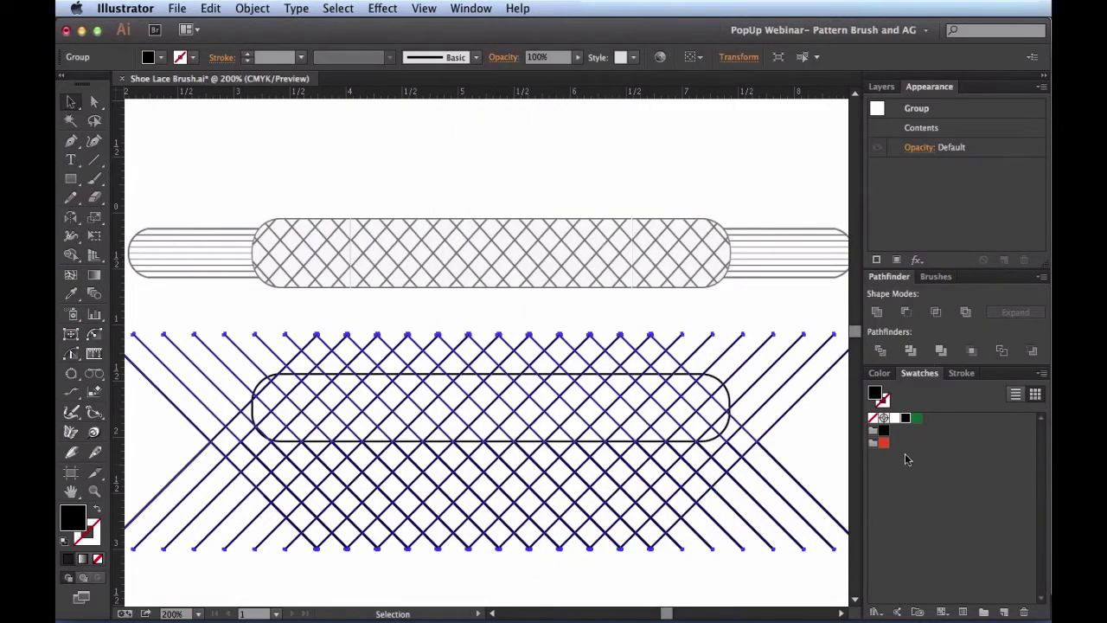
{"action": "left_click", "coordinate": [878, 313]}
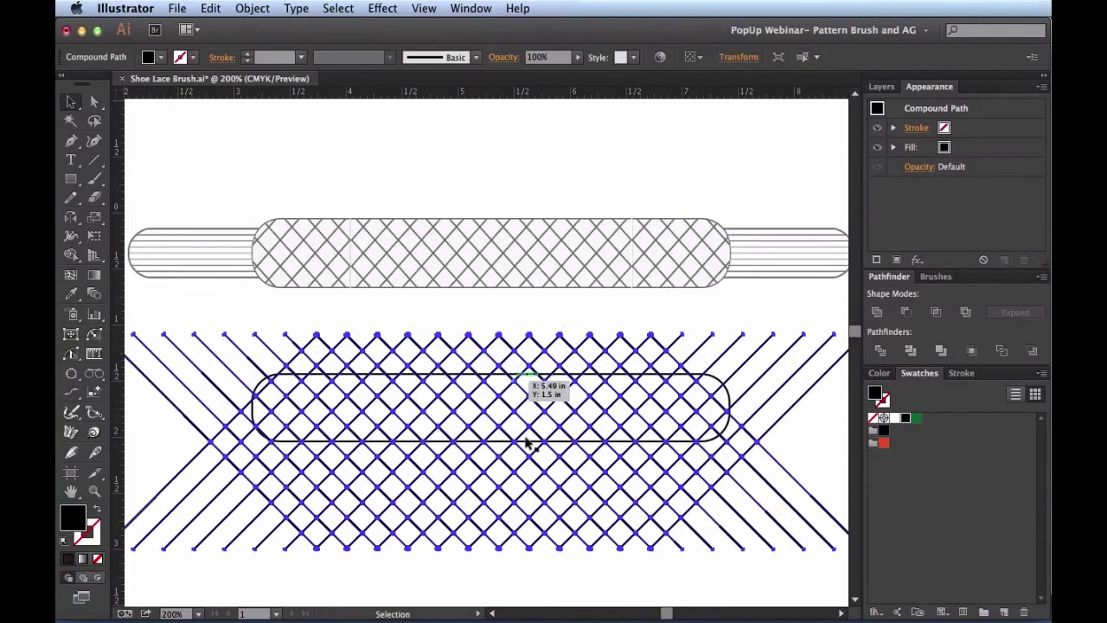
Step: Place the white rounded fill shape in front of the united crosshatch, in its original position
{"action": "left_click", "coordinate": [420, 299]}
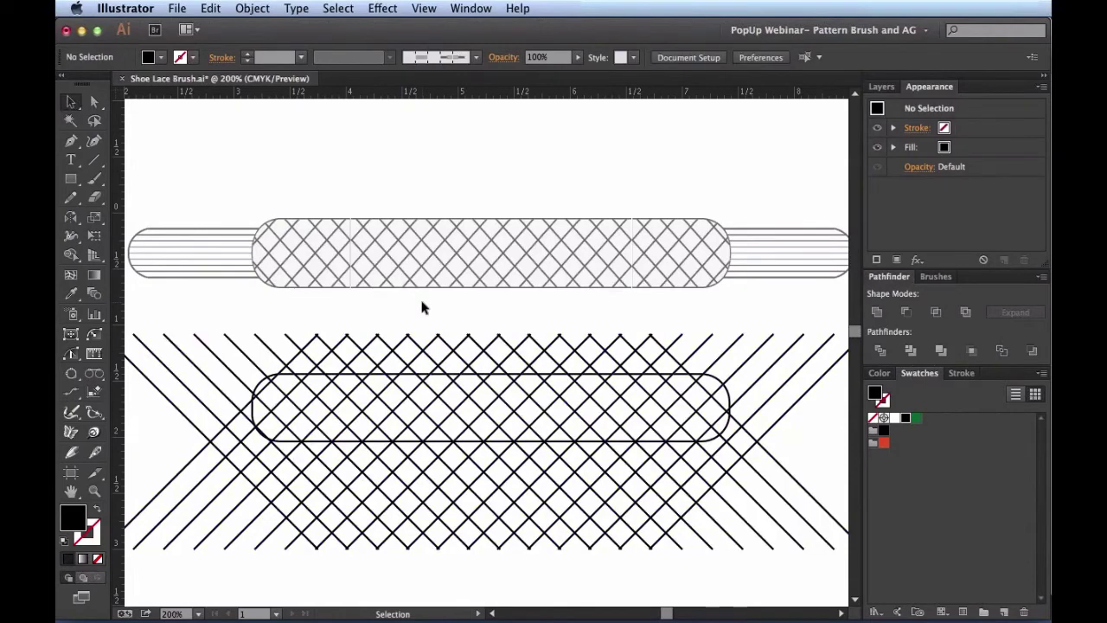
{"action": "key", "text": "a"}
{"action": "key", "text": "super+equal"}
{"action": "key", "text": "super+equal"}
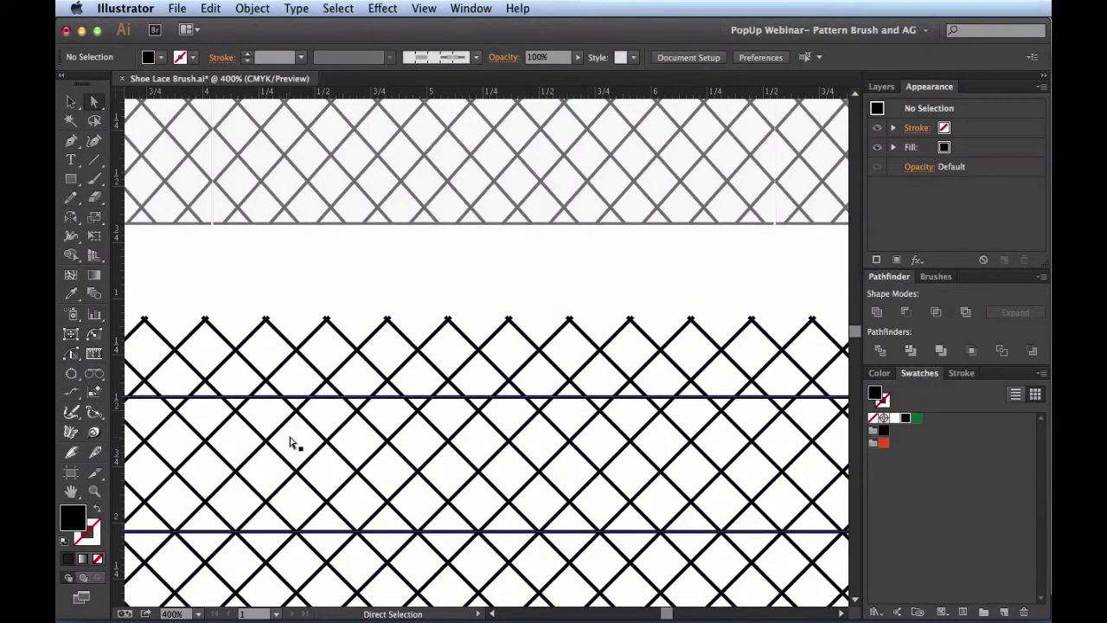
{"action": "left_click", "coordinate": [291, 442]}
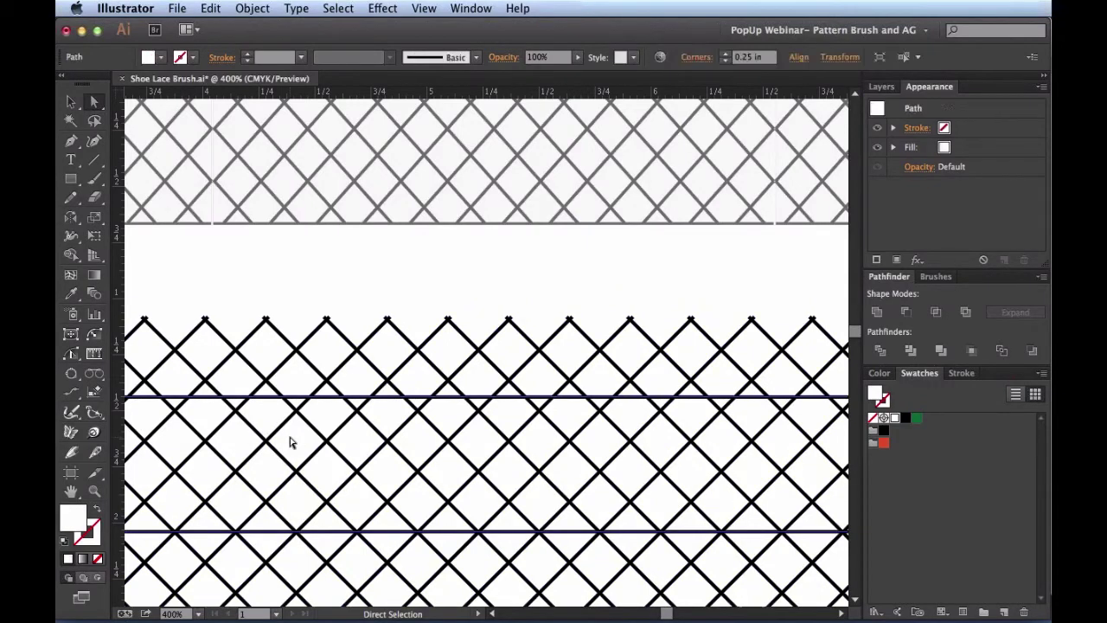
{"action": "key", "text": "super+minus"}
{"action": "key", "text": "v"}
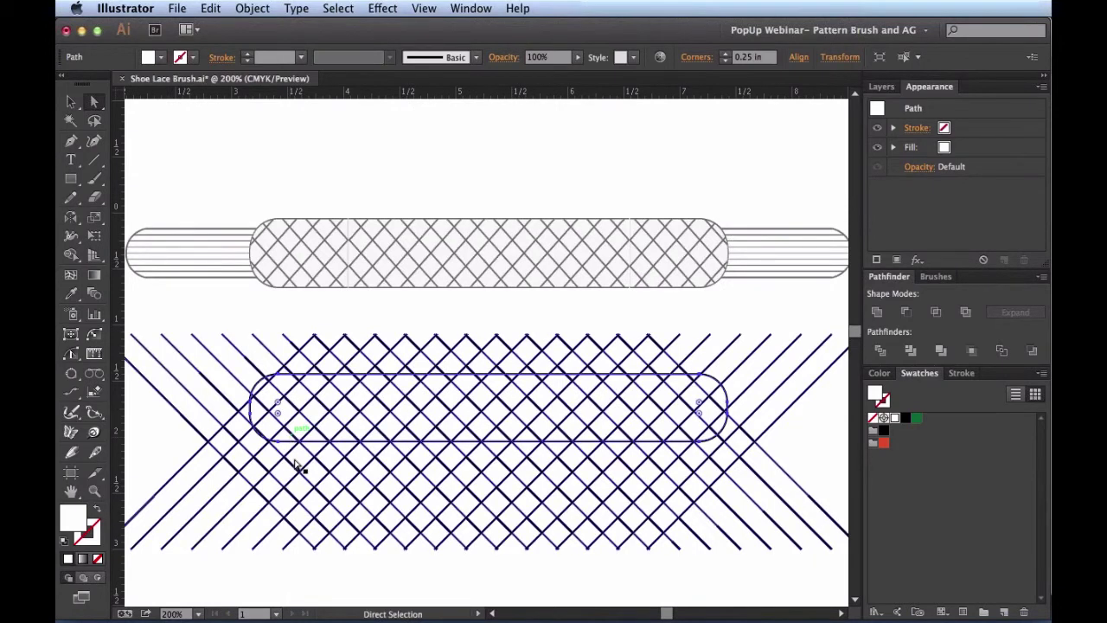
{"action": "left_click", "coordinate": [339, 563]}
{"action": "left_click_drag", "start_coordinate": [368, 551], "coordinate": [460, 524]}
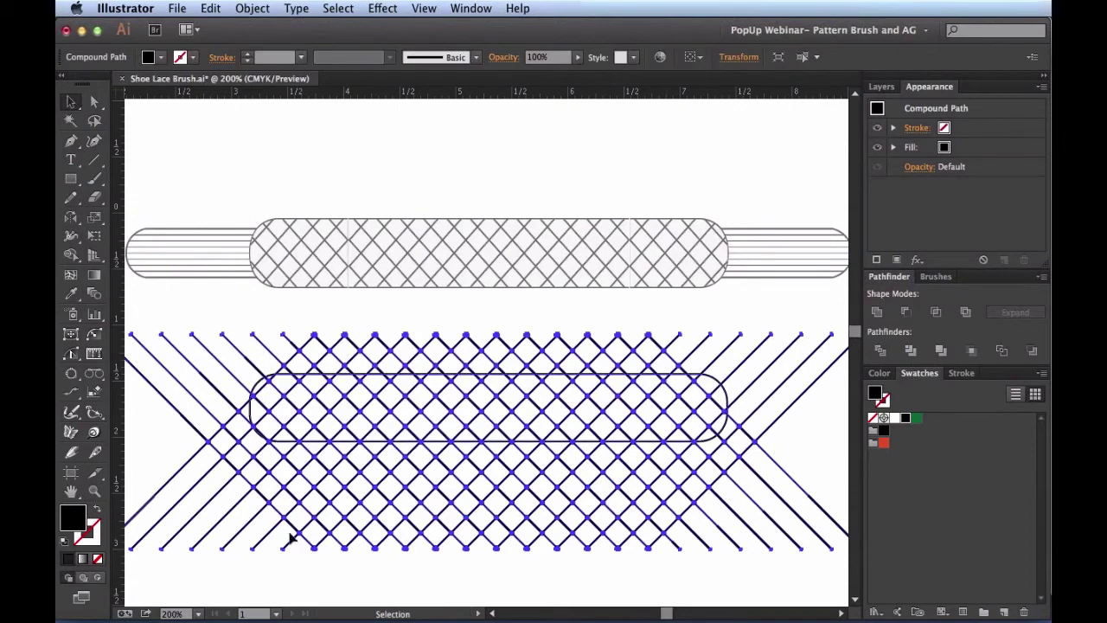
{"action": "key", "text": "a"}
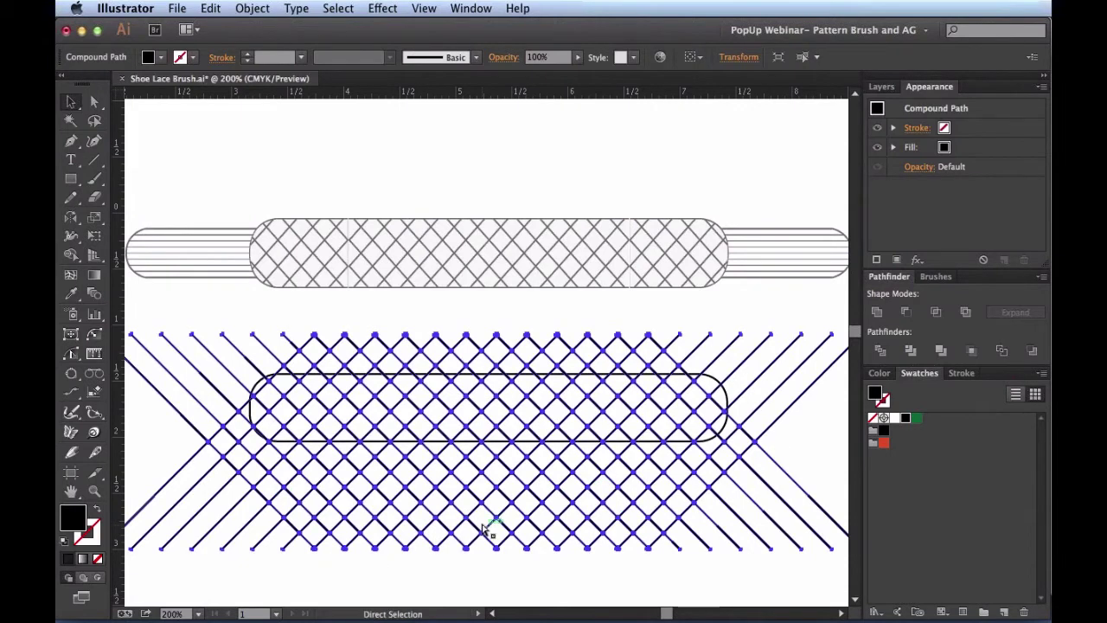
{"action": "key", "text": "ctrl+z"}
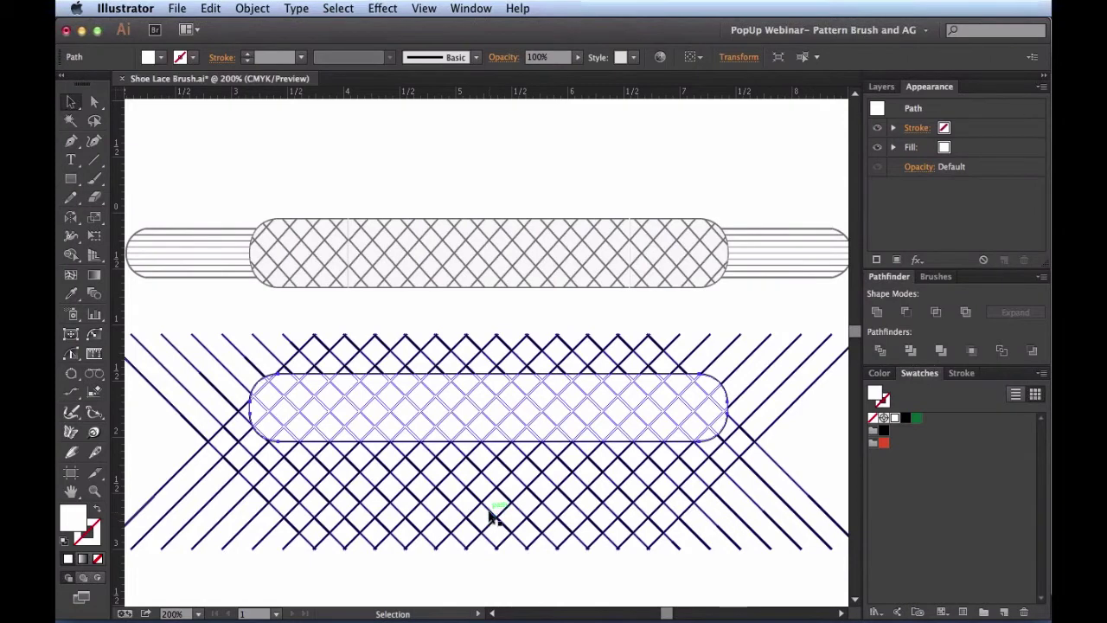
Step: Trim the united crosshatch to the white rounded rectangle with the Pathfinder Intersect operation
{"action": "key", "text": "shift"}
{"action": "left_click", "coordinate": [500, 517], "text": "shift"}
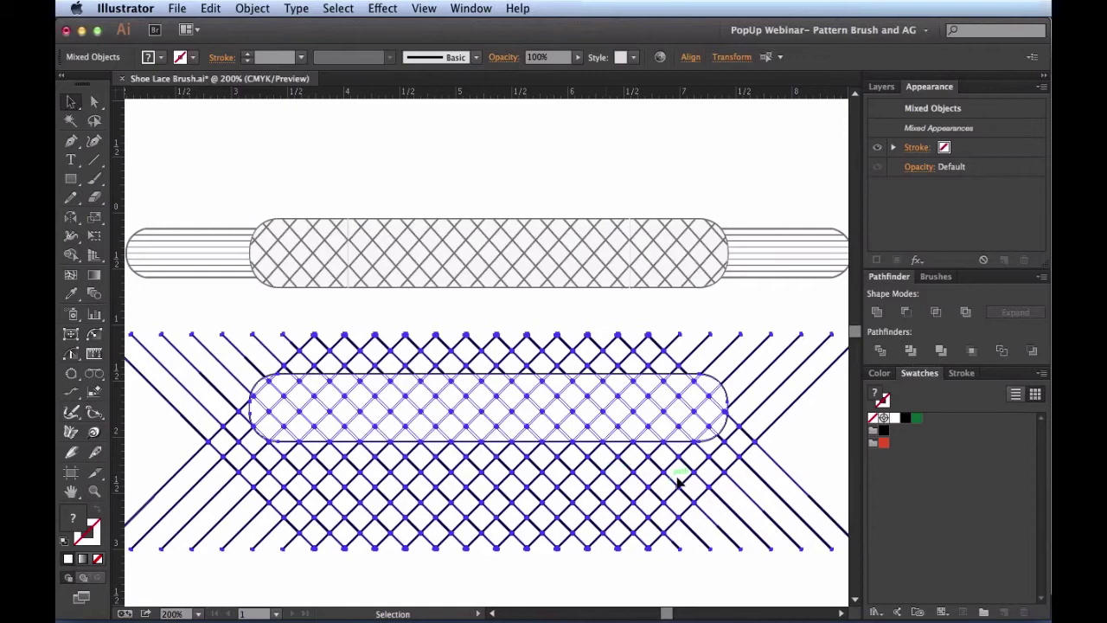
{"action": "left_click", "coordinate": [936, 312]}
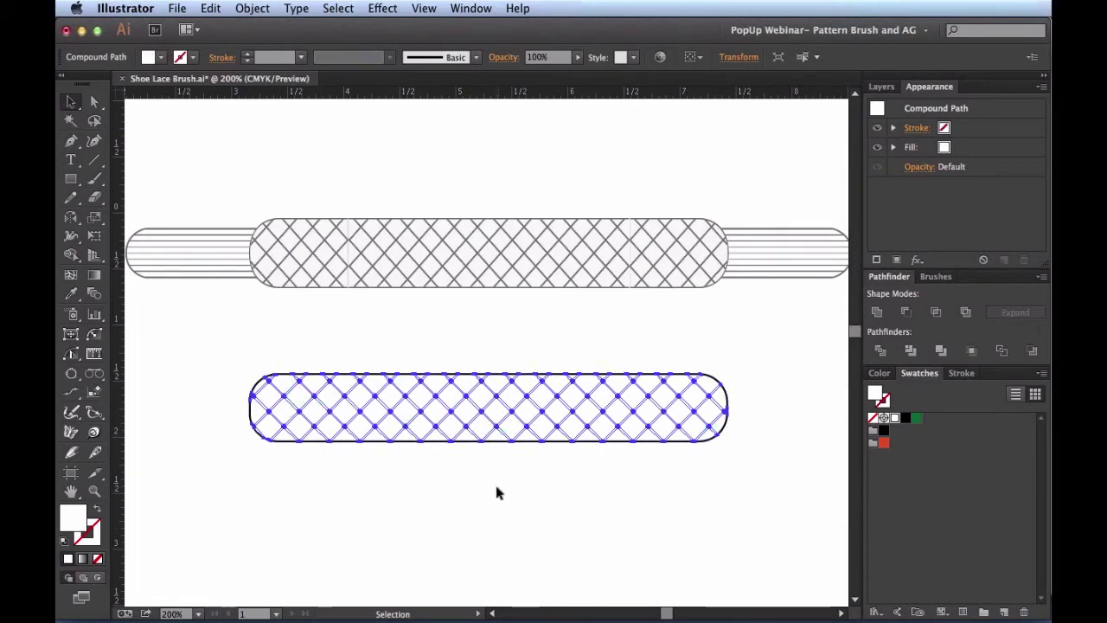
Step: Fill the trimmed crosshatch compound path with black
{"action": "key", "text": "a"}
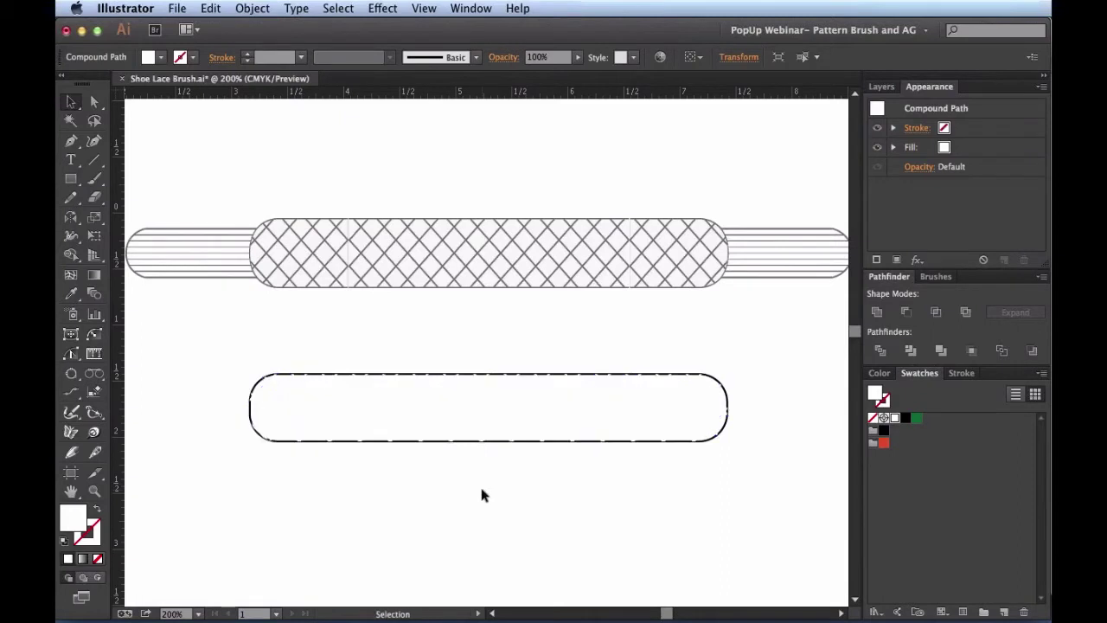
{"action": "key", "text": "super+v"}
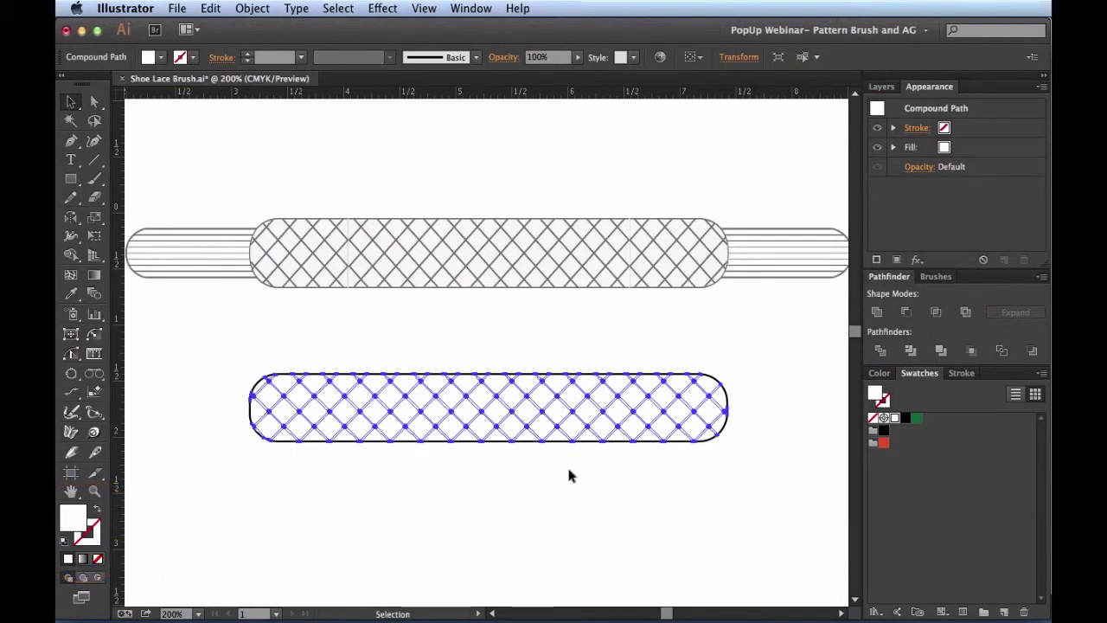
{"action": "left_click", "coordinate": [906, 420]}
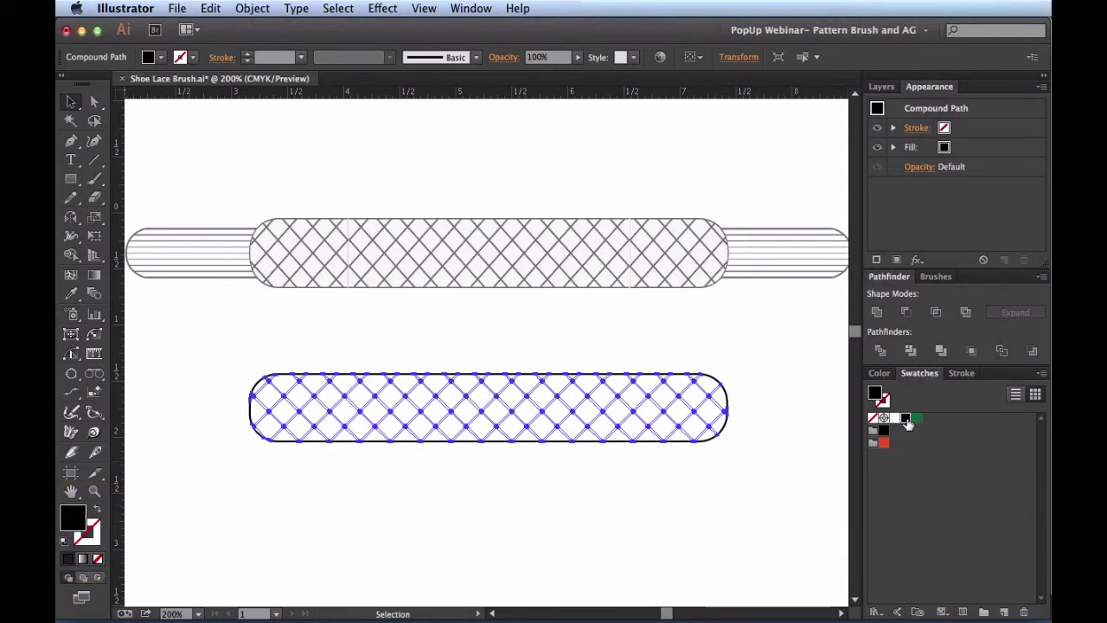
{"action": "left_click", "coordinate": [651, 523]}
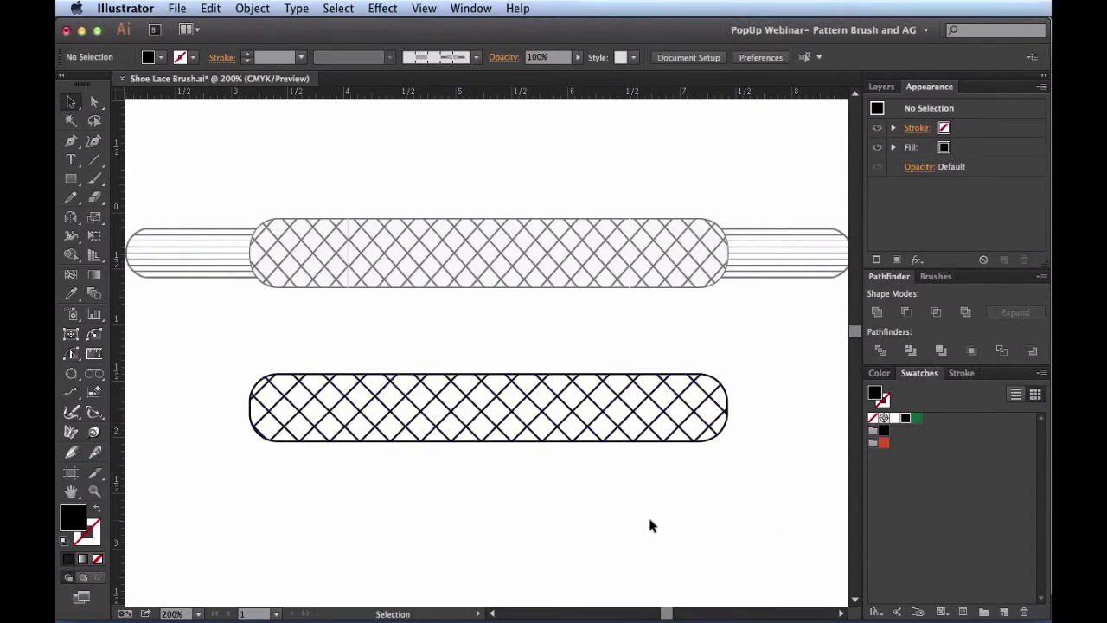
{"action": "left_click_drag", "start_coordinate": [761, 475], "coordinate": [206, 348]}
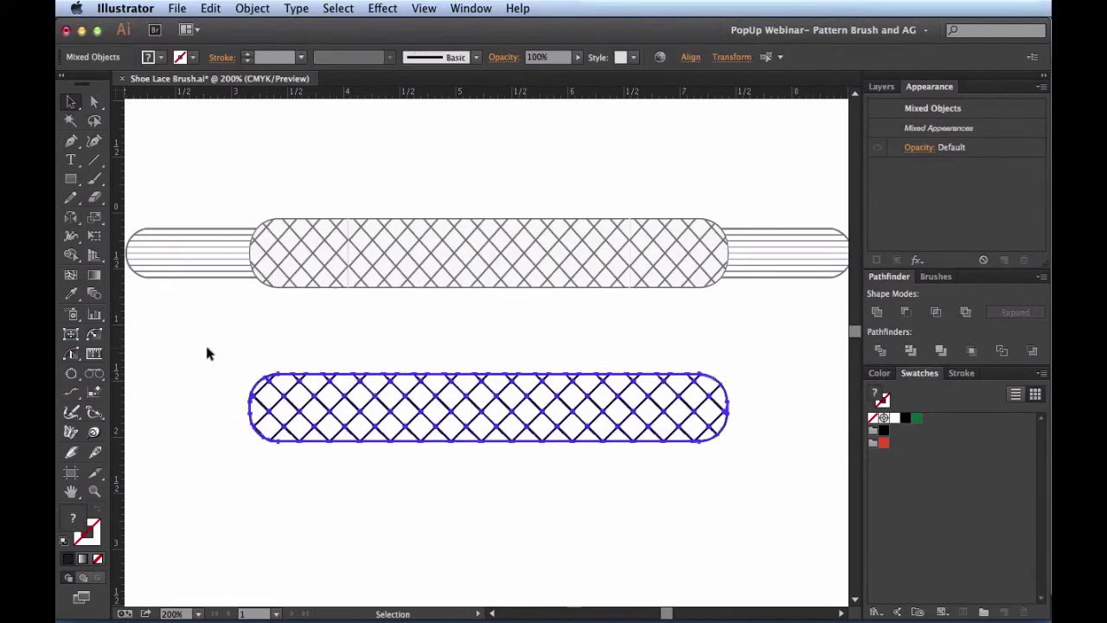
{"action": "left_click", "coordinate": [265, 353]}
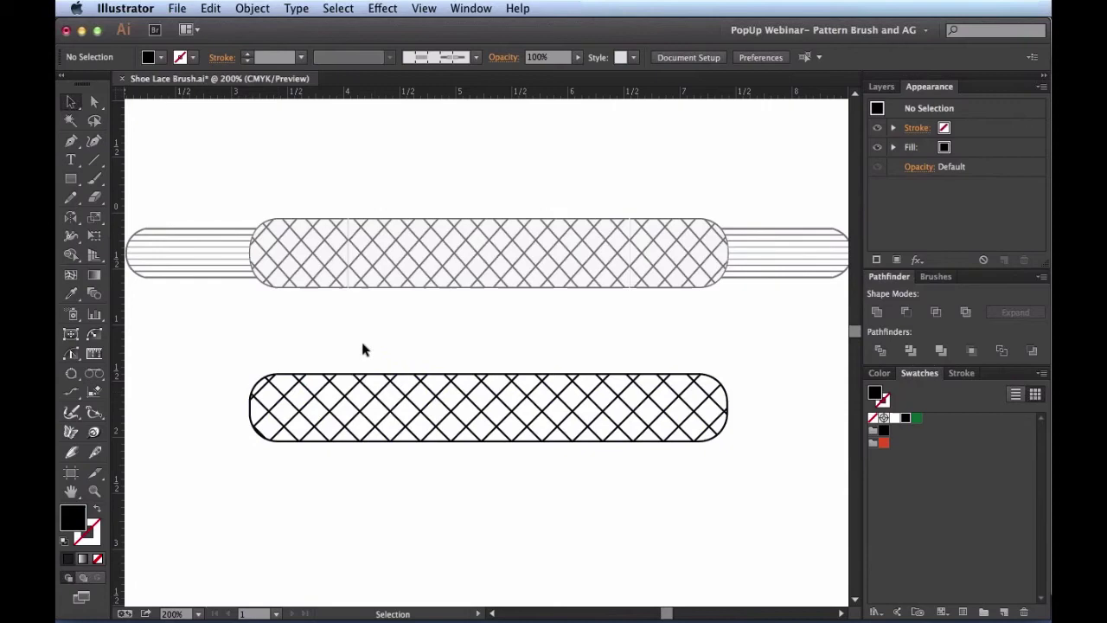
Step: Draw a square-cornered rectangle with the Dynamic Shapes tool over the reference shoelace's left striped tip, overlapping the crosshatched body
{"action": "left_click_drag", "start_coordinate": [354, 334], "coordinate": [307, 208]}
{"action": "key", "text": "super+space"}
{"action": "key", "text": "space"}
{"action": "left_click_drag", "start_coordinate": [346, 383], "coordinate": [331, 321]}
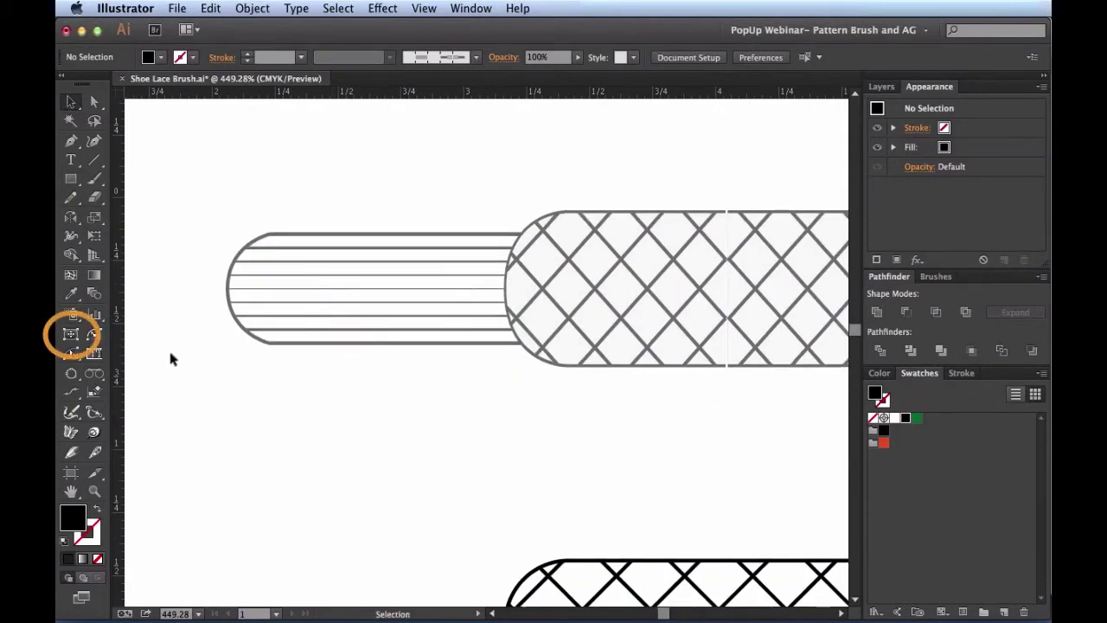
{"action": "left_click", "coordinate": [73, 337]}
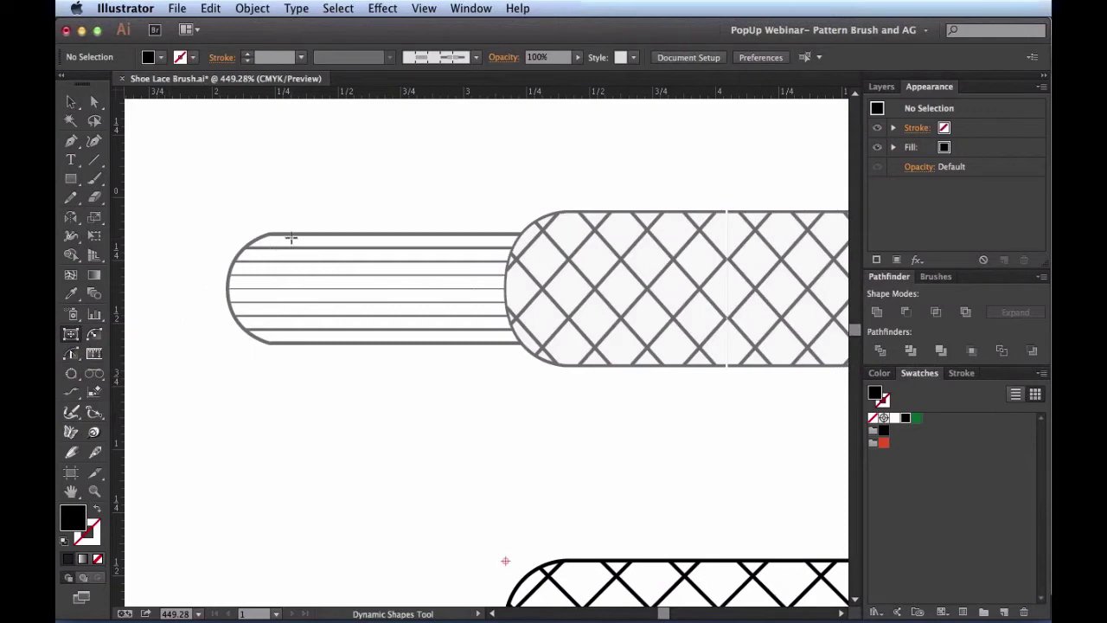
{"action": "left_click_drag", "start_coordinate": [291, 234], "coordinate": [687, 523]}
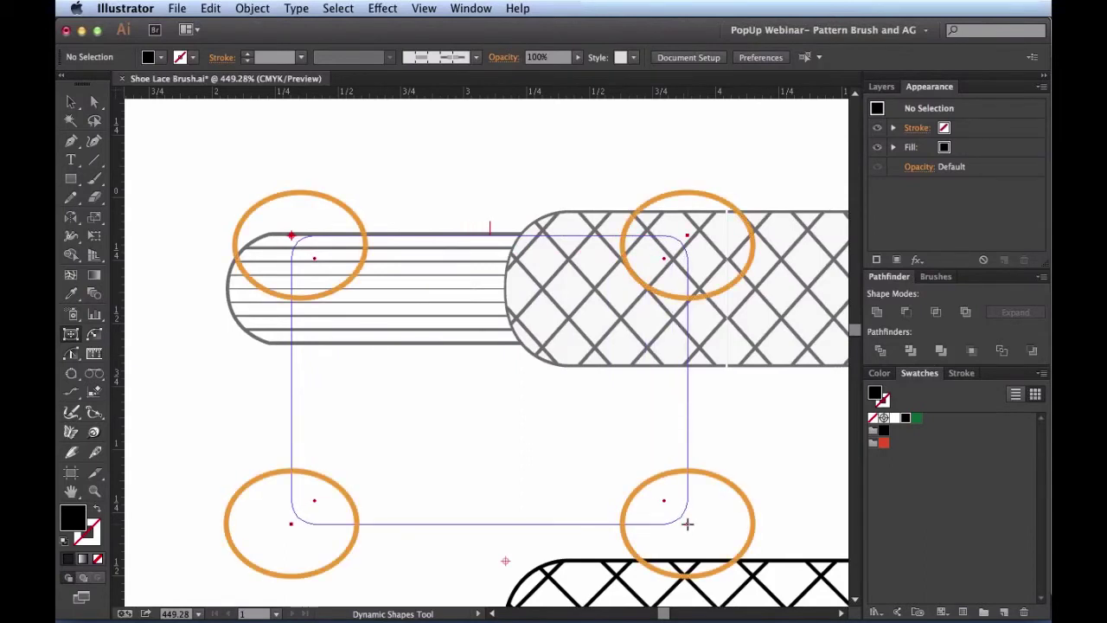
{"action": "key", "text": "Left"}
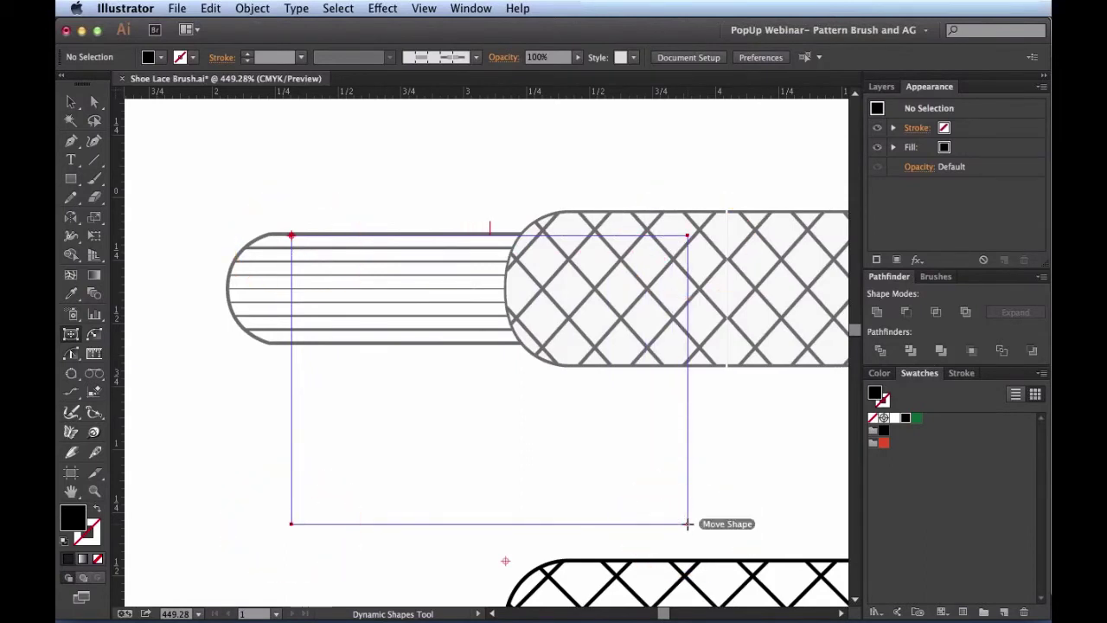
{"action": "left_click_drag", "start_coordinate": [678, 524], "coordinate": [593, 341]}
Step: Round the rectangle's left end into a semicircle with Dynamic Corners and apply the default white fill and 1 pt black stroke
{"action": "left_click", "coordinate": [94, 334]}
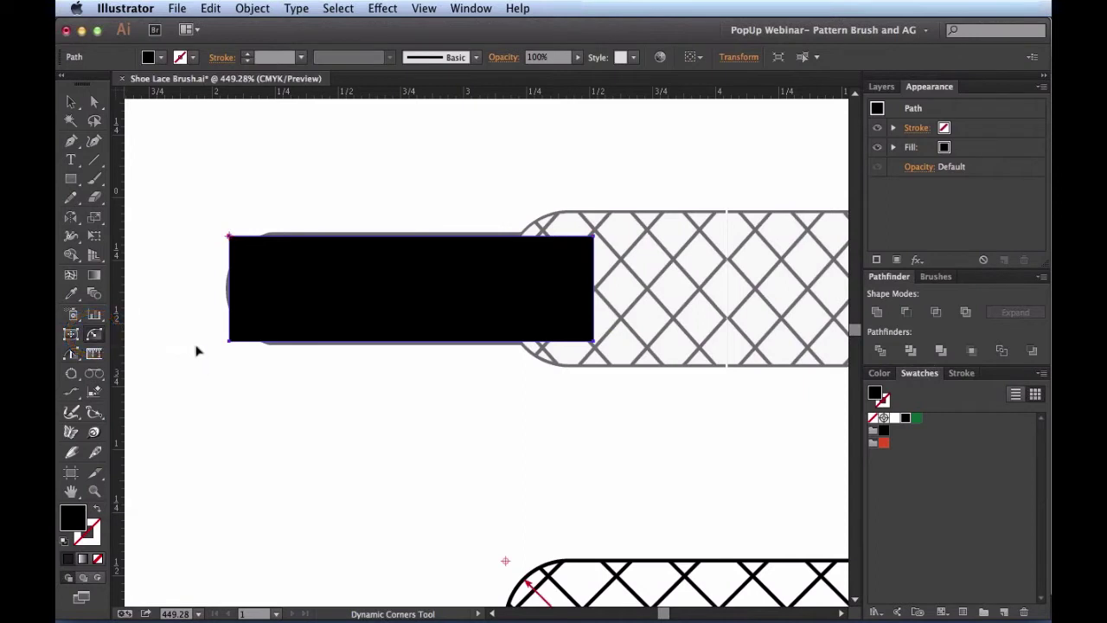
{"action": "left_click", "coordinate": [231, 239]}
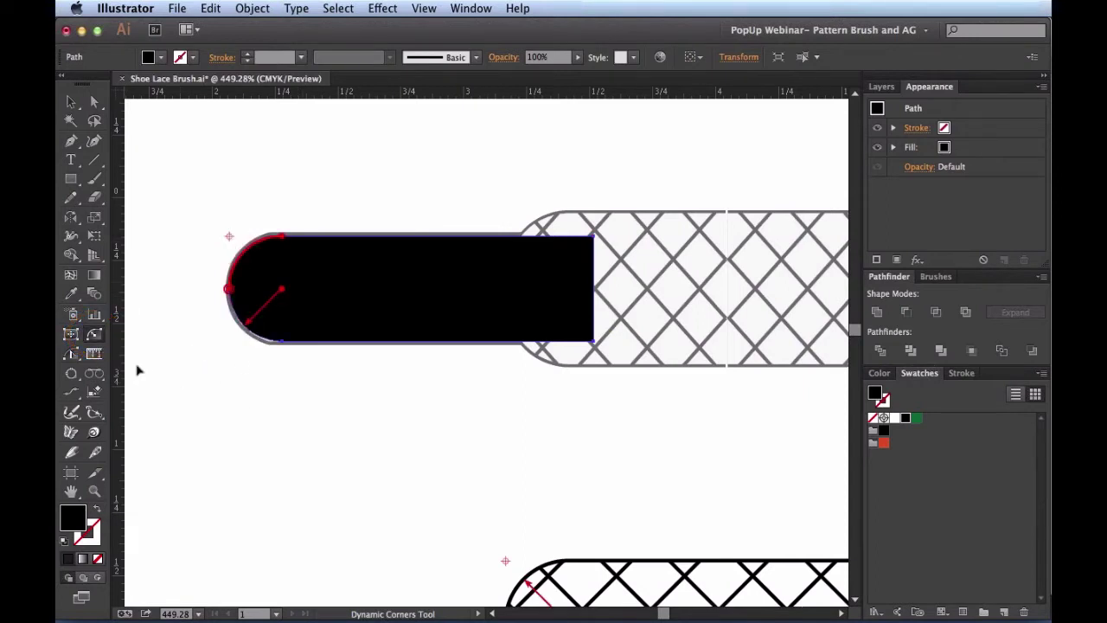
{"action": "key", "text": "d"}
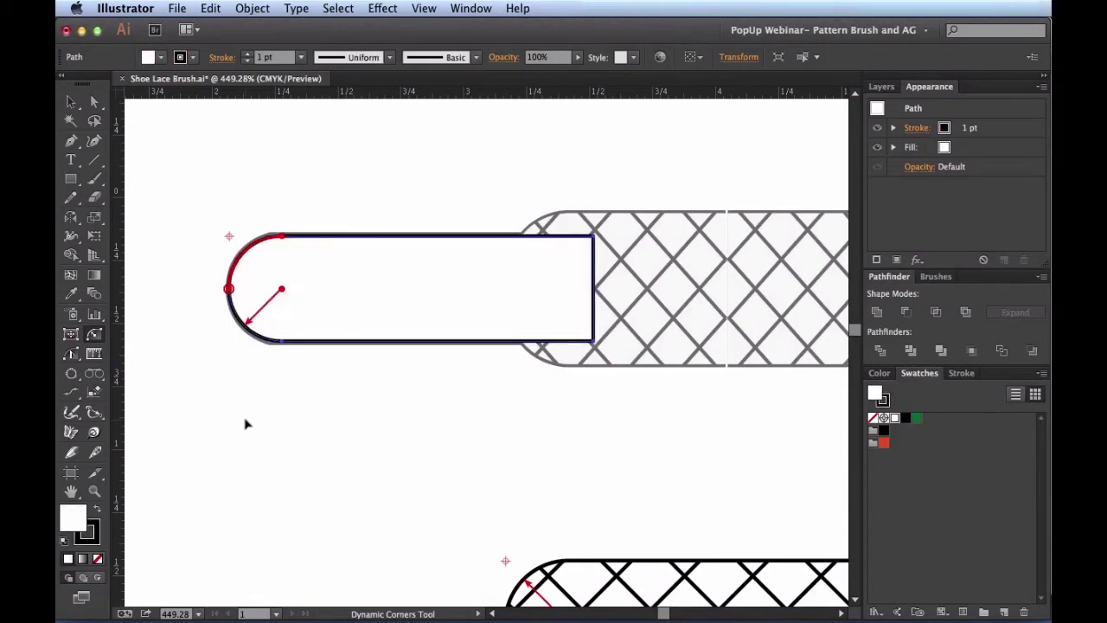
Step: Move the rounded tip shape straight down onto the left end of the new crosshatched body
{"action": "key", "text": "v"}
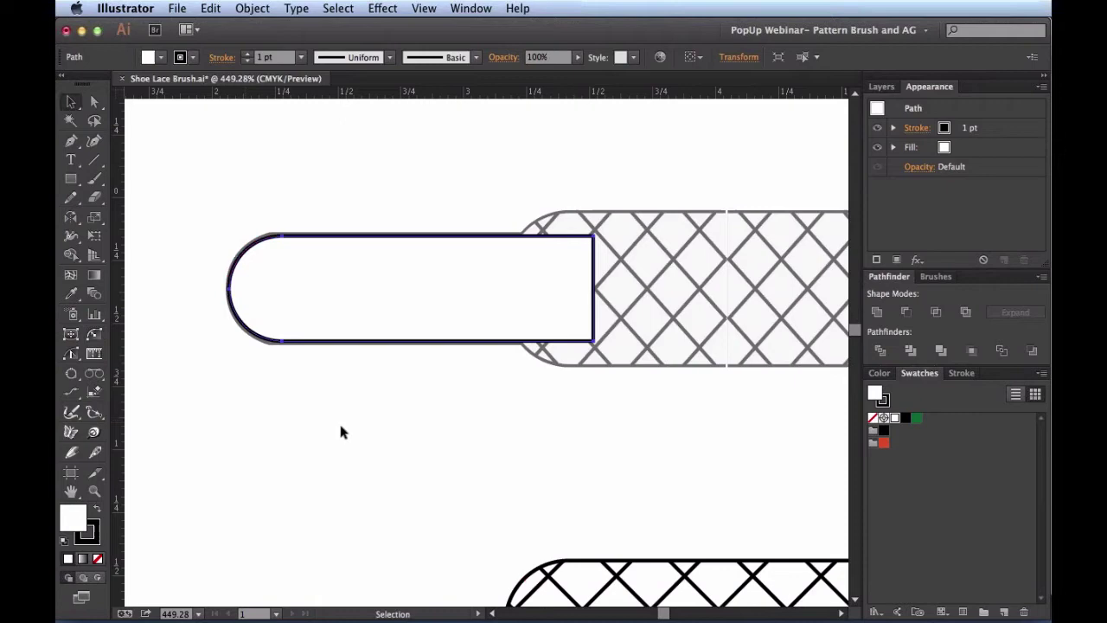
{"action": "key", "text": "a"}
{"action": "key", "text": "super+minus"}
{"action": "key", "text": "super+minus"}
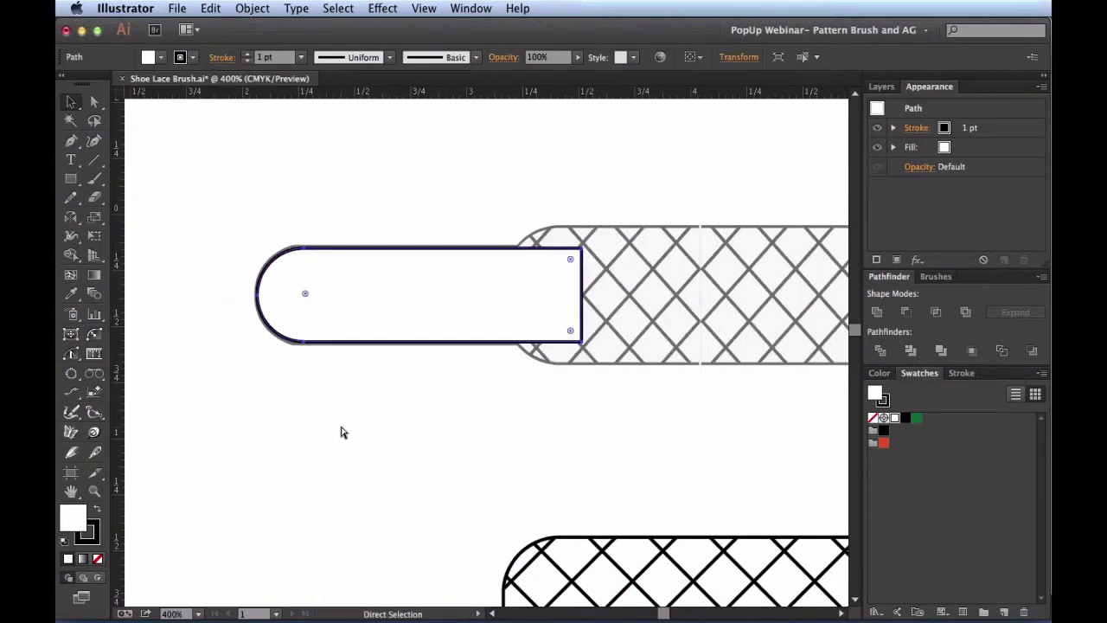
{"action": "key", "text": "v"}
{"action": "left_click_drag", "start_coordinate": [439, 309], "coordinate": [435, 540]}
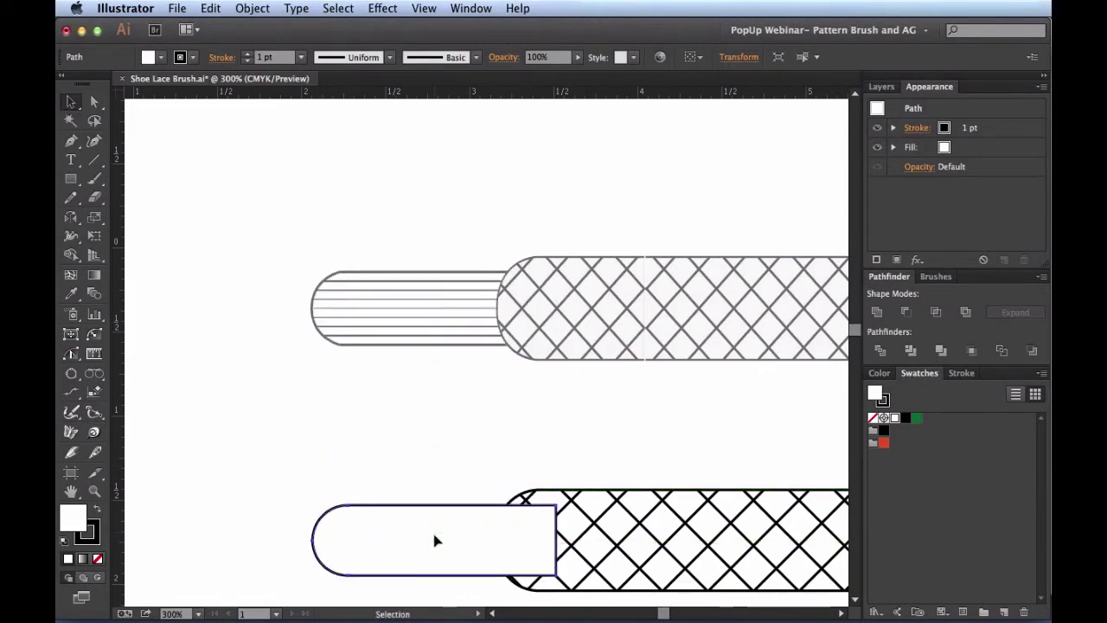
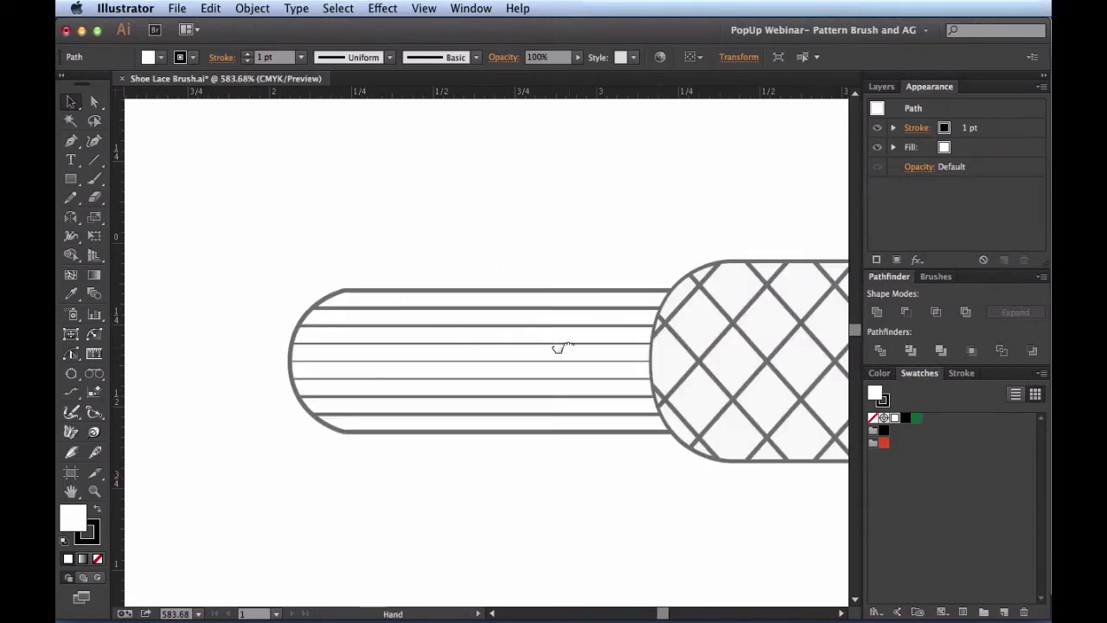
Step: Draw a horizontal line along the reference tip's uppermost inner stripe and copy it down to the lowest inner stripe
{"action": "left_click_drag", "start_coordinate": [556, 346], "coordinate": [507, 346]}
{"action": "key", "text": "super+minus"}
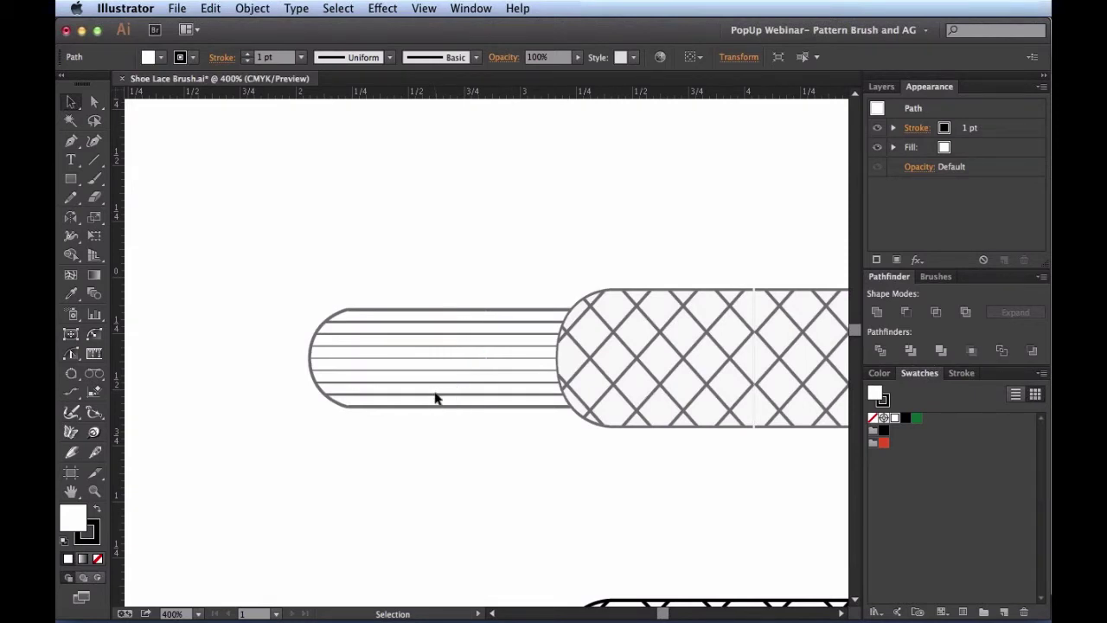
{"action": "key", "text": "super+equal"}
{"action": "left_click_drag", "start_coordinate": [437, 393], "coordinate": [462, 406]}
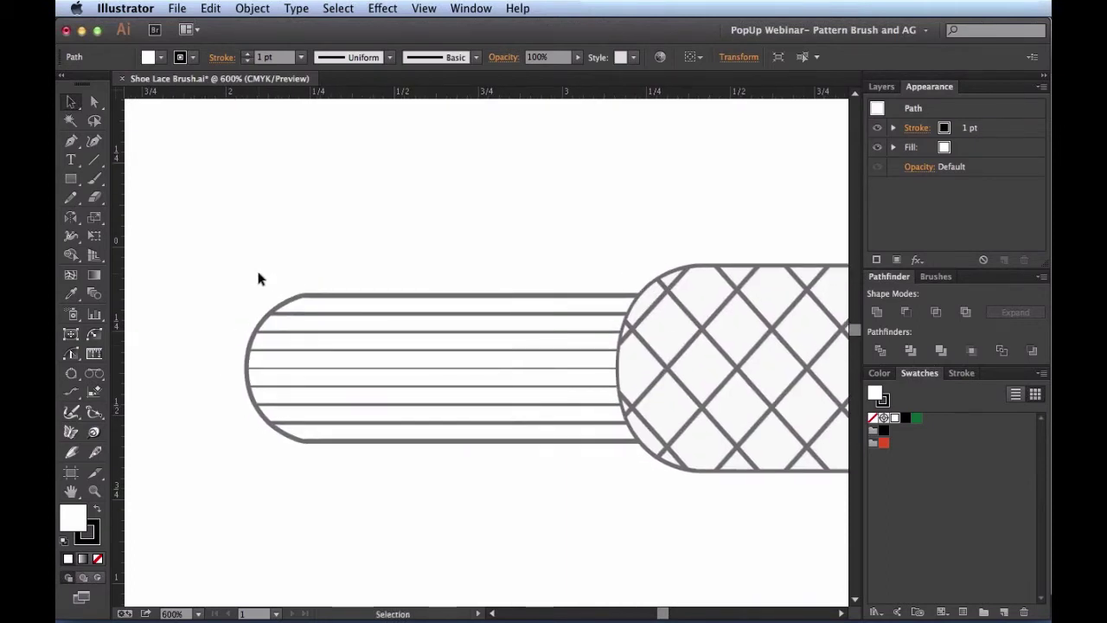
{"action": "key", "text": "backslash"}
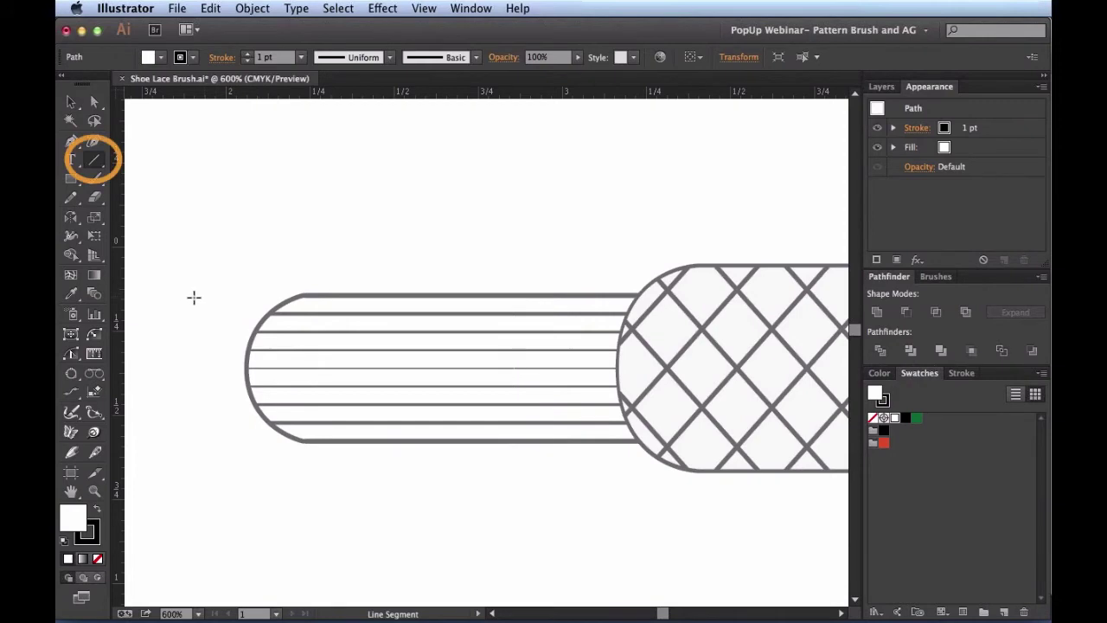
{"action": "left_click_drag", "start_coordinate": [164, 308], "coordinate": [766, 314]}
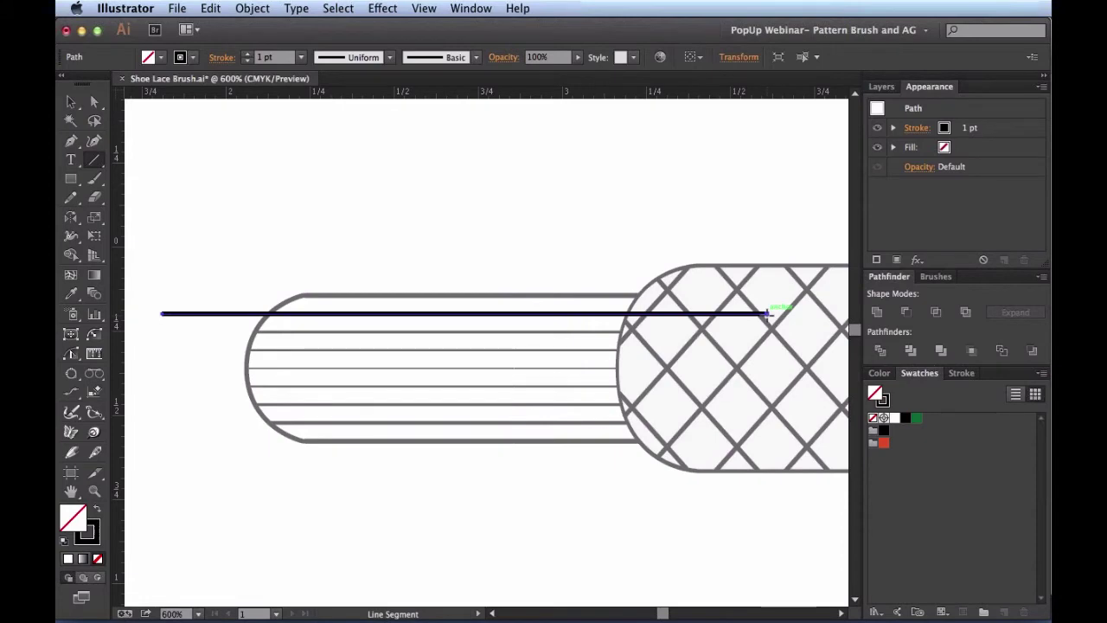
{"action": "key", "text": "v"}
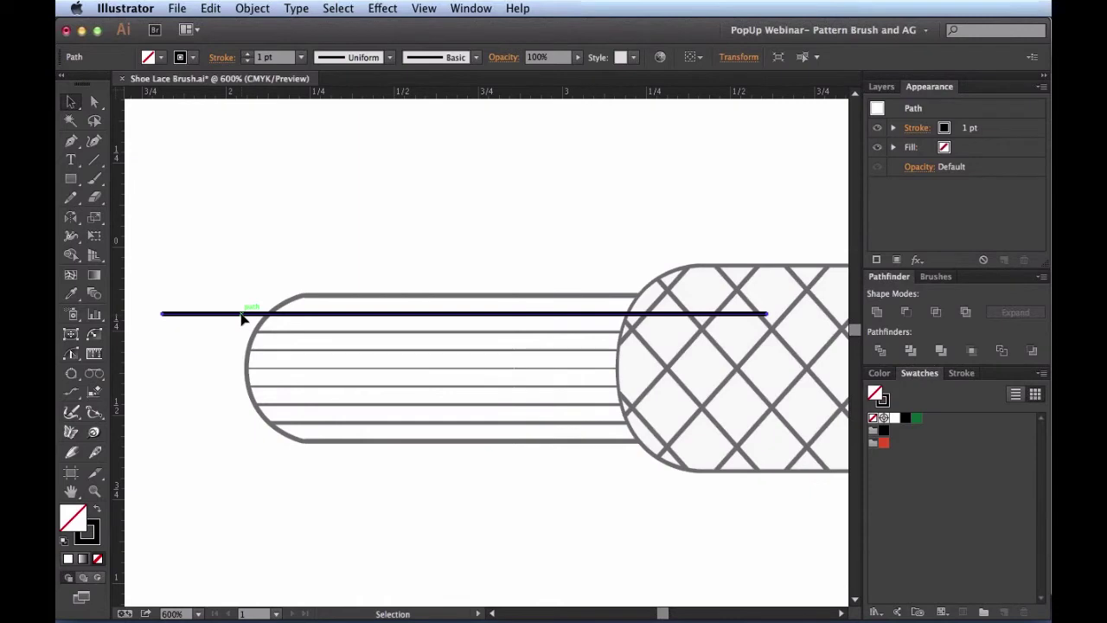
{"action": "left_click_drag", "start_coordinate": [243, 318], "coordinate": [239, 427]}
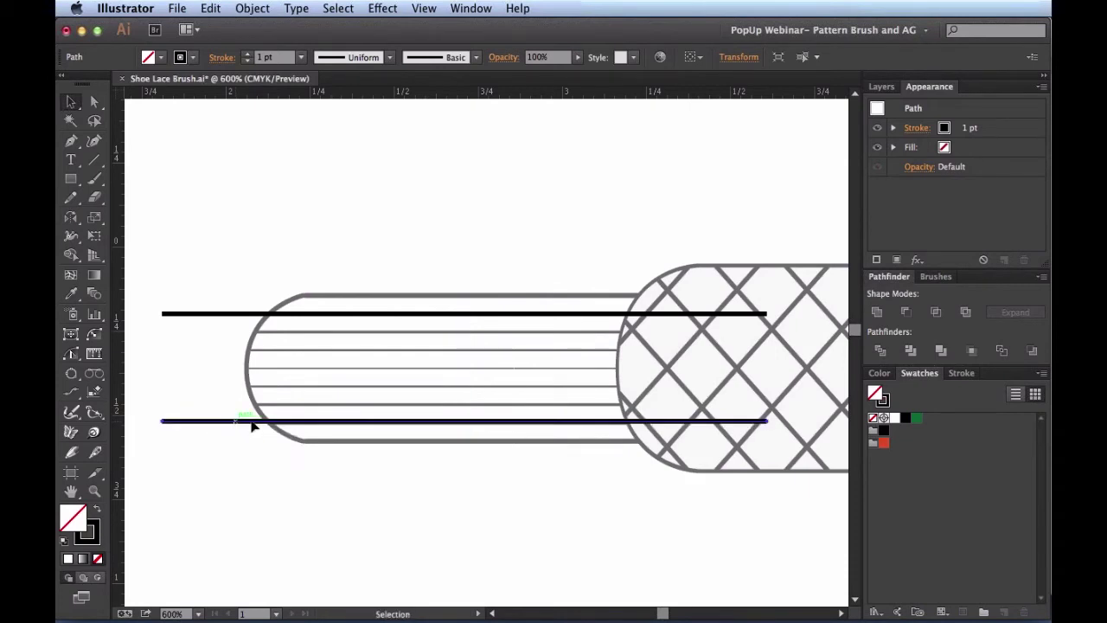
Step: Set the stroke weight of both horizontal lines to 0.5 pt
{"action": "left_click_drag", "start_coordinate": [223, 502], "coordinate": [239, 253]}
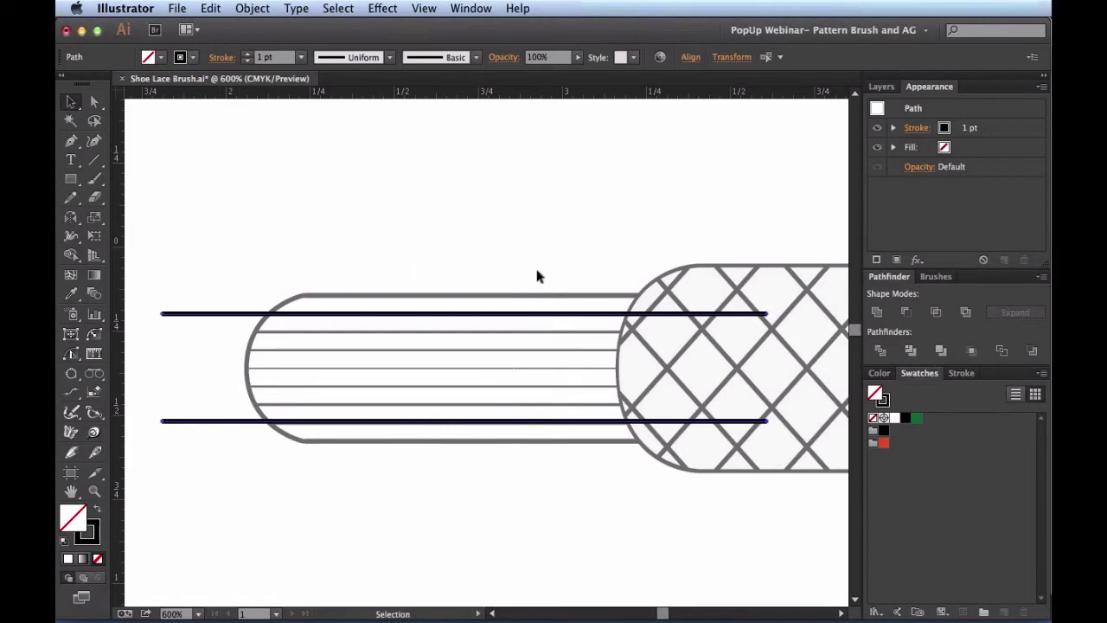
{"action": "left_click", "coordinate": [970, 128]}
{"action": "left_click", "coordinate": [1018, 128]}
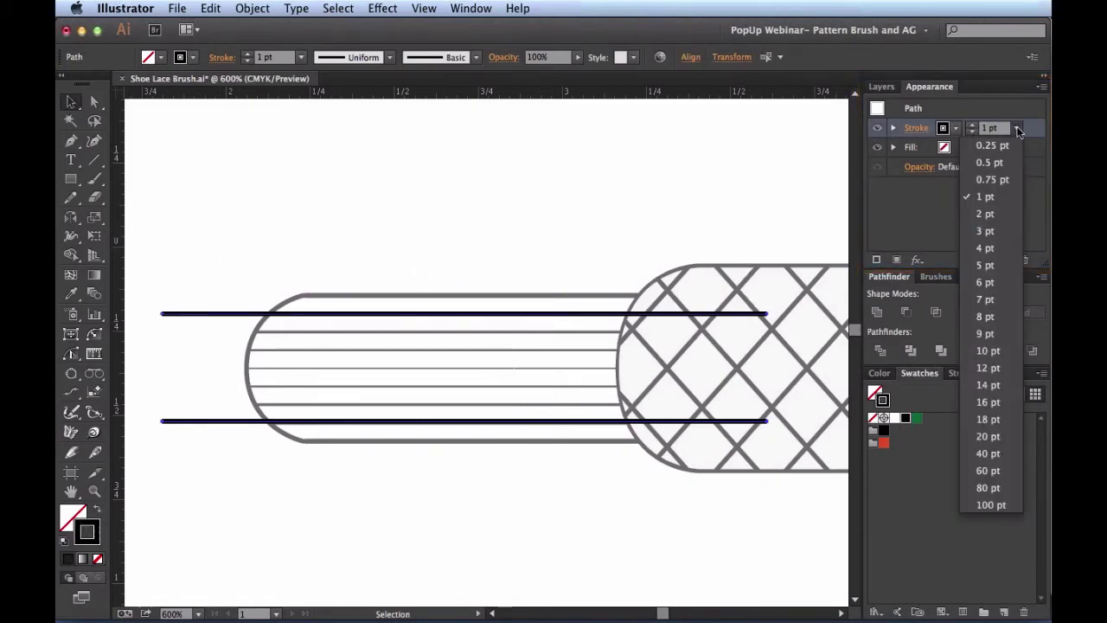
{"action": "left_click", "coordinate": [995, 163]}
{"action": "left_click", "coordinate": [458, 227]}
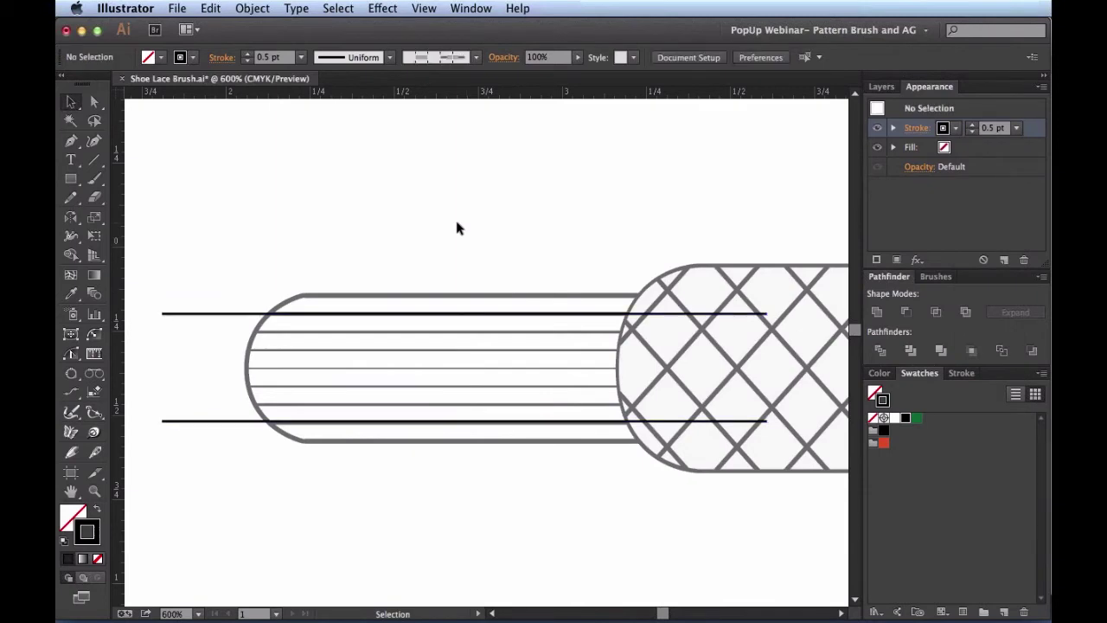
Step: Copy the upper horizontal line to the middle of the tip and set the copy's stroke to 1 pt
{"action": "left_click", "coordinate": [226, 315]}
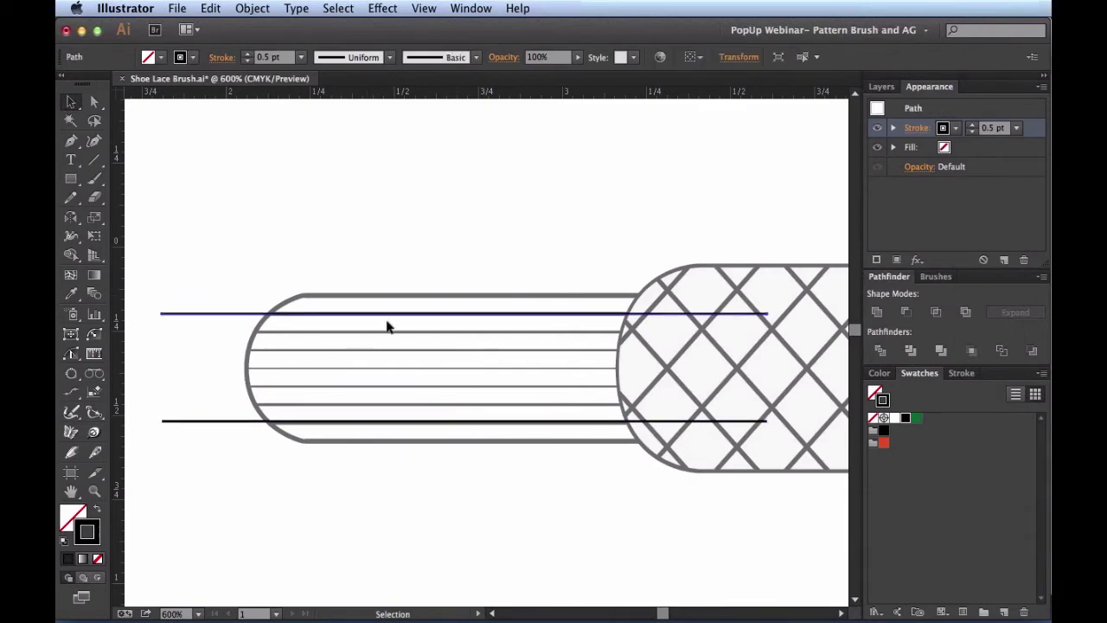
{"action": "left_click_drag", "start_coordinate": [398, 320], "coordinate": [387, 369]}
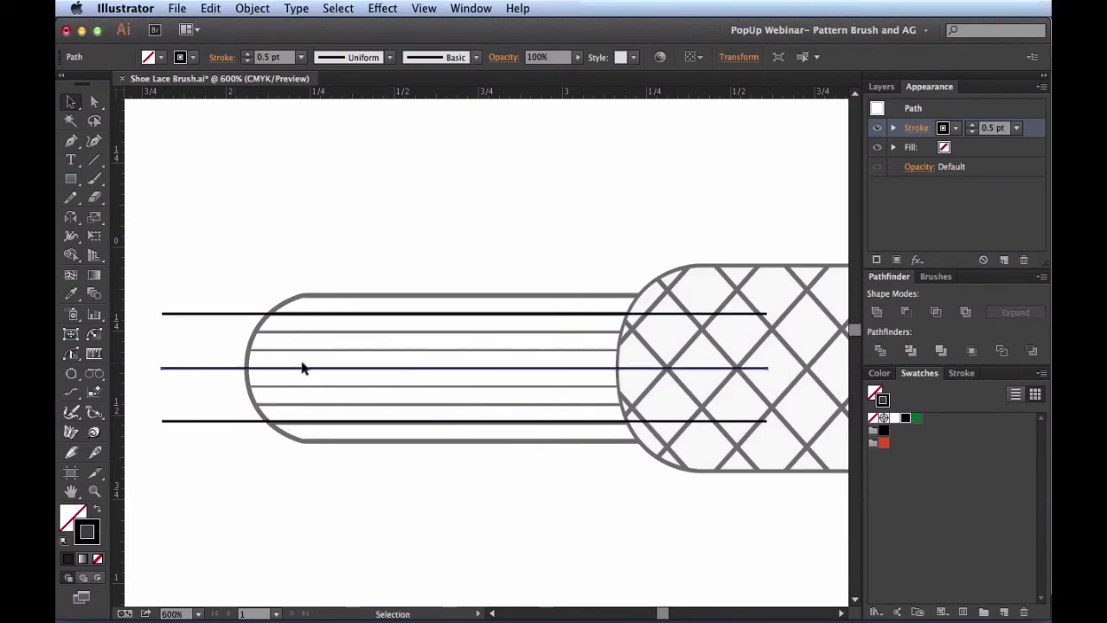
{"action": "left_click", "coordinate": [1016, 128]}
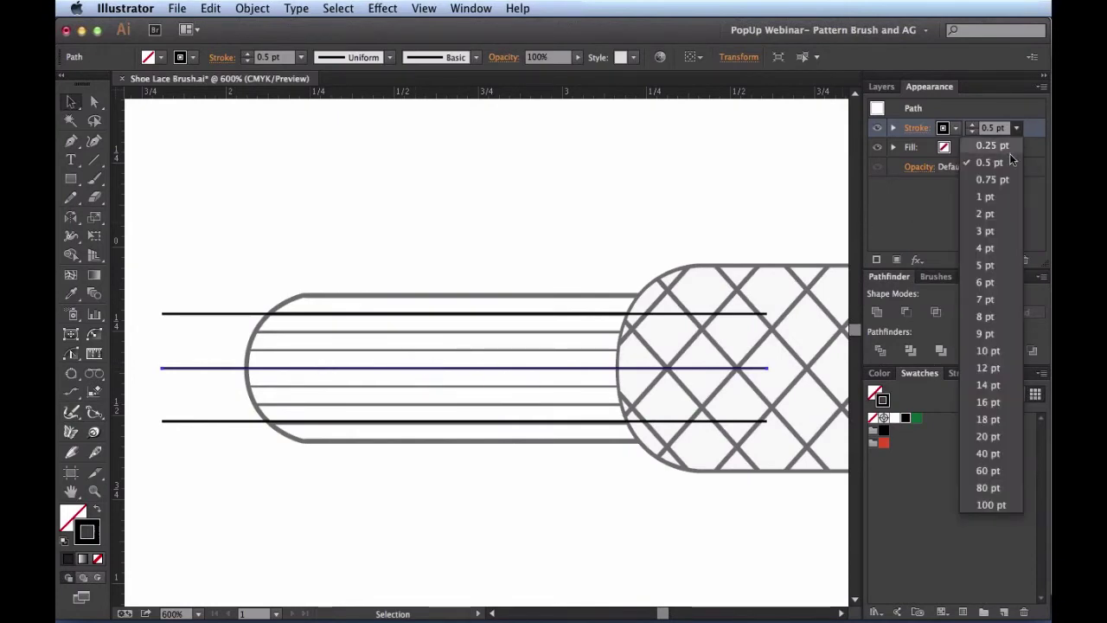
{"action": "left_click", "coordinate": [995, 198]}
{"action": "left_click", "coordinate": [386, 465]}
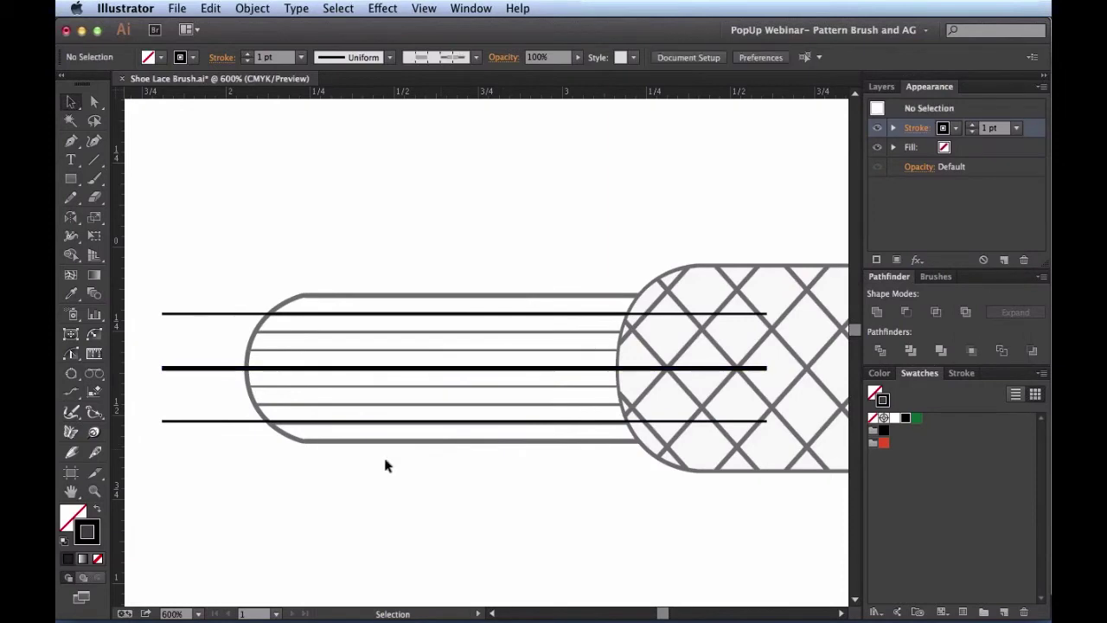
Step: Blend the upper, middle and lower horizontal lines of the tip together with the Blend tool
{"action": "left_click_drag", "start_coordinate": [194, 471], "coordinate": [315, 287]}
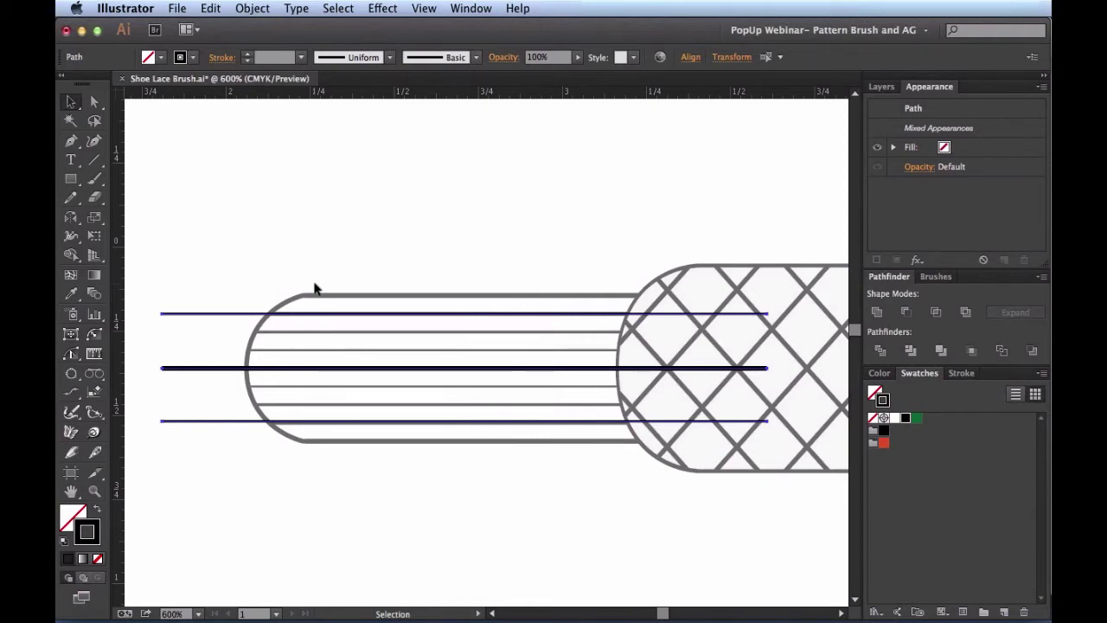
{"action": "key", "text": "w"}
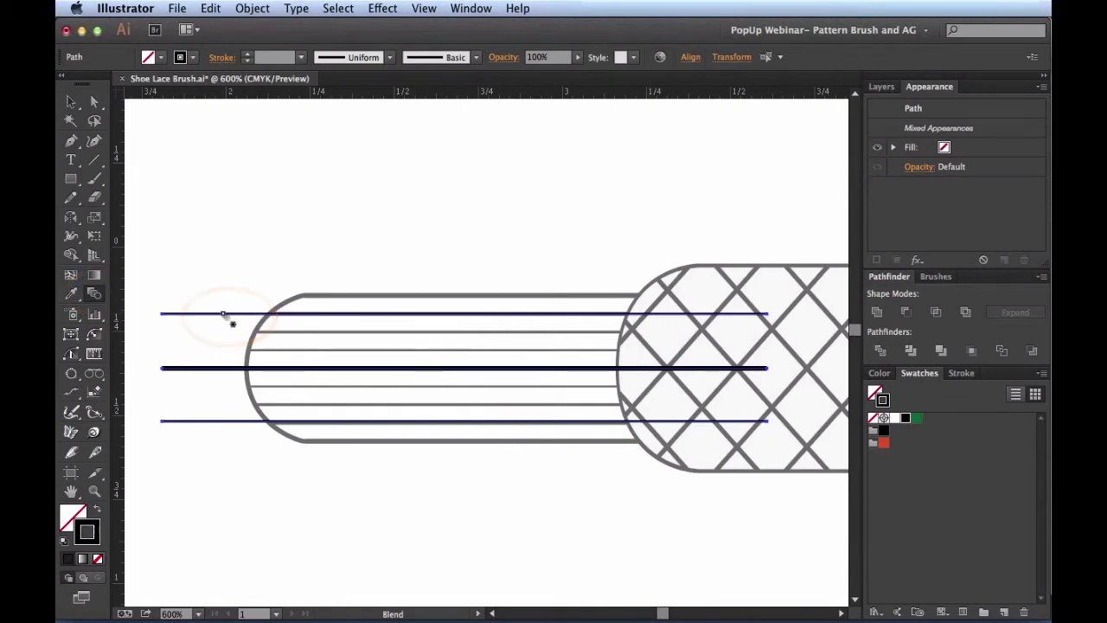
{"action": "left_click", "coordinate": [219, 370]}
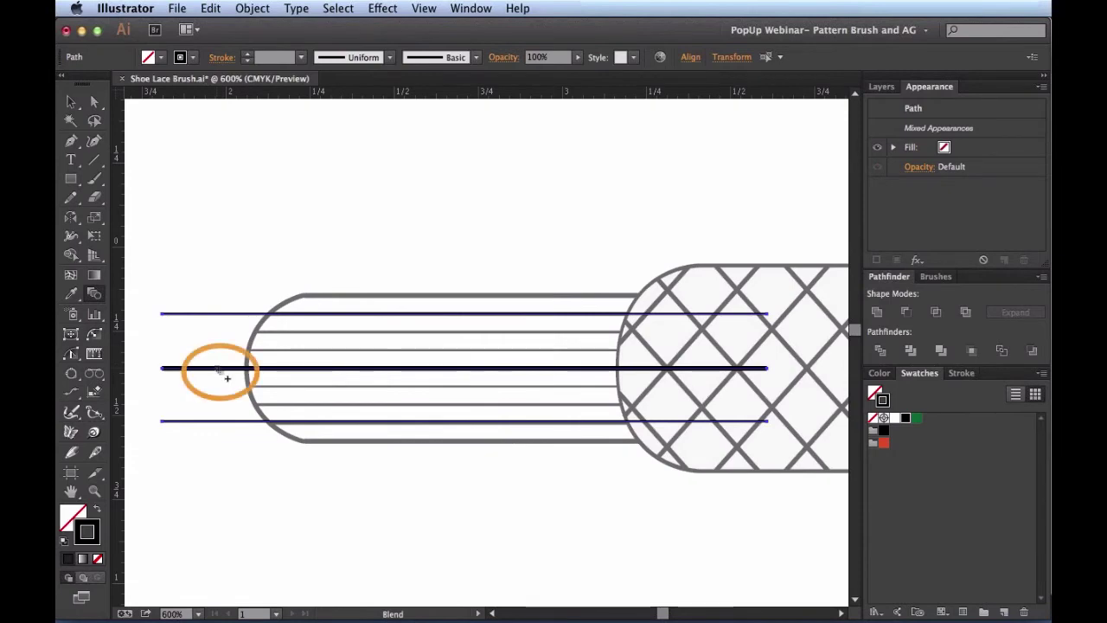
{"action": "left_click", "coordinate": [218, 421]}
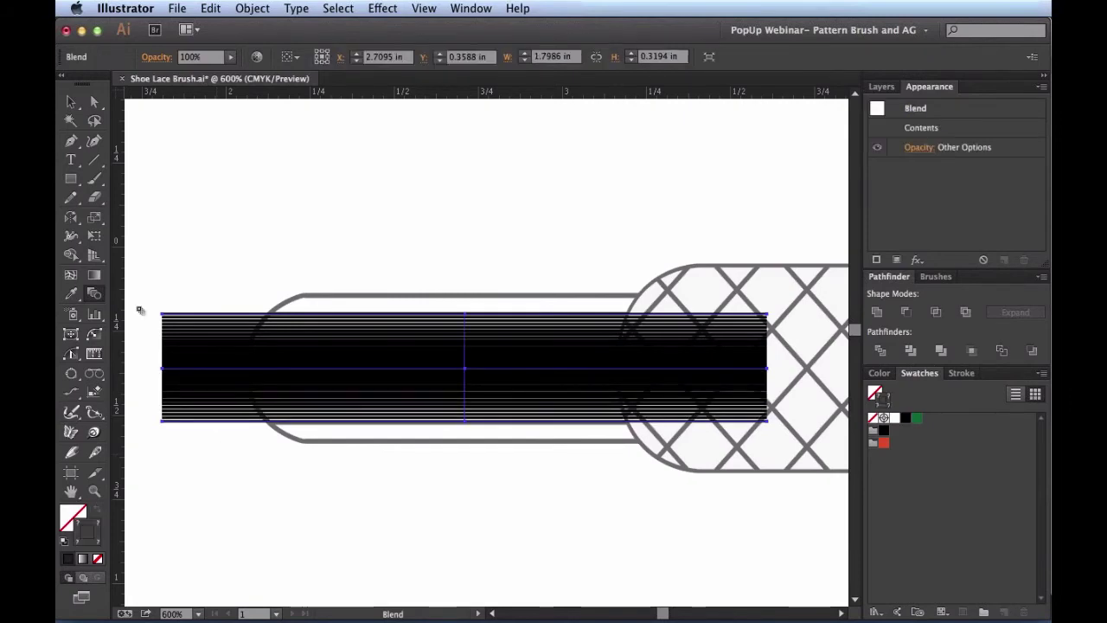
Step: Set the blend's spacing to Specified Steps with 2 steps between the lines, previewing the result
{"action": "double_click", "coordinate": [95, 295]}
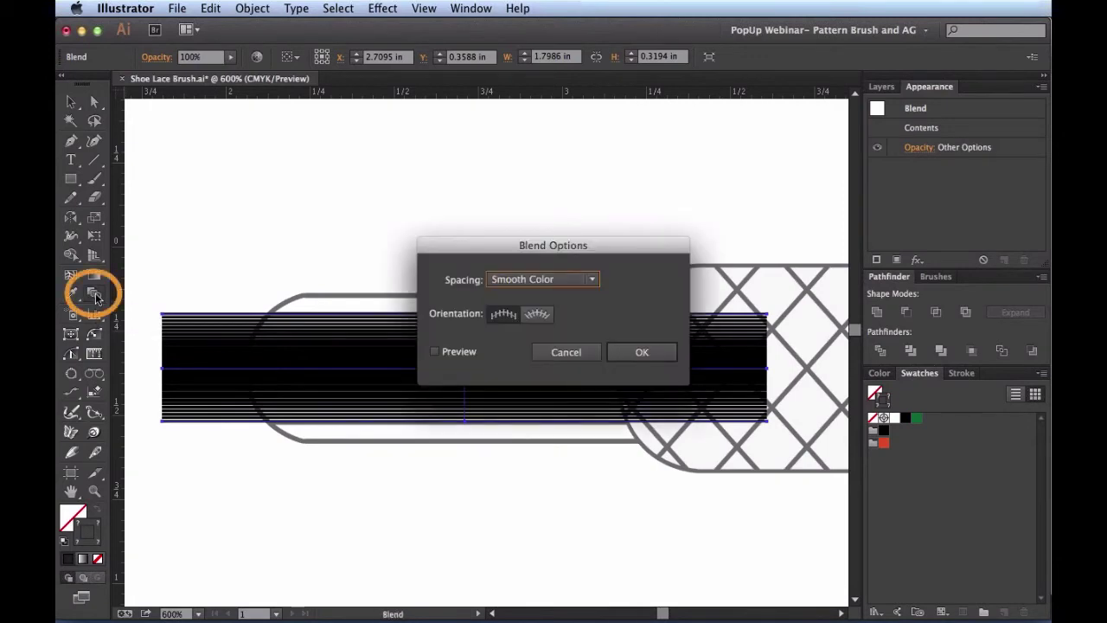
{"action": "left_click", "coordinate": [444, 351]}
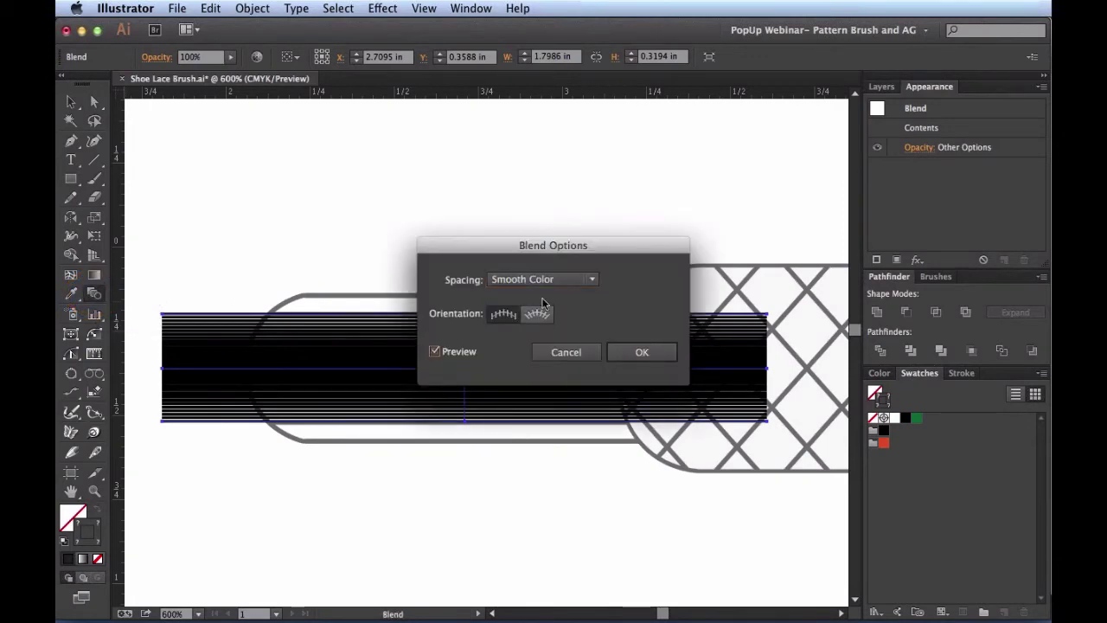
{"action": "left_click", "coordinate": [585, 280]}
{"action": "left_click", "coordinate": [581, 321]}
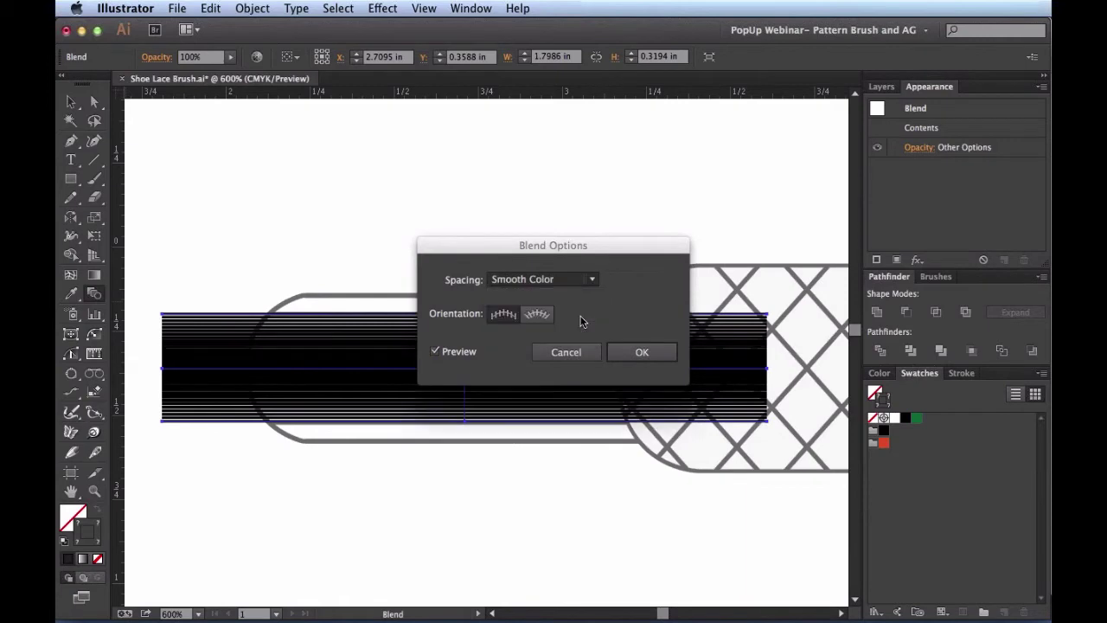
{"action": "key", "text": "Down"}
{"action": "key", "text": "Down"}
{"action": "key", "text": "Down"}
{"action": "key", "text": "Down"}
{"action": "key", "text": "Down"}
{"action": "key", "text": "Down"}
{"action": "key", "text": "Down"}
{"action": "key", "text": "Down"}
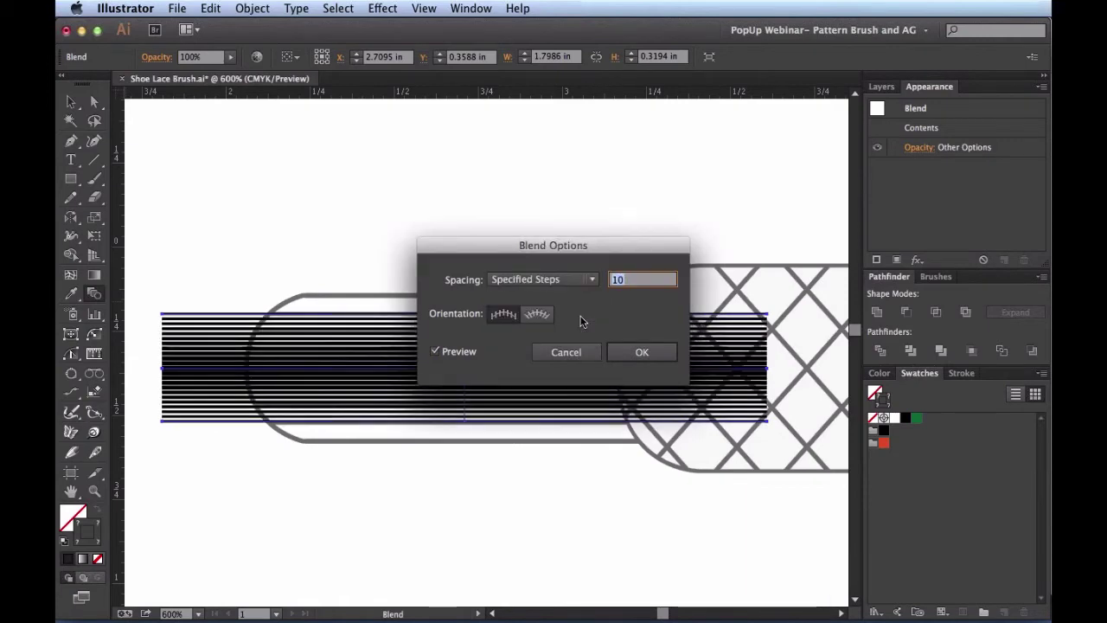
{"action": "key", "text": "Down"}
{"action": "key", "text": "Down"}
{"action": "key", "text": "Down"}
{"action": "key", "text": "Down"}
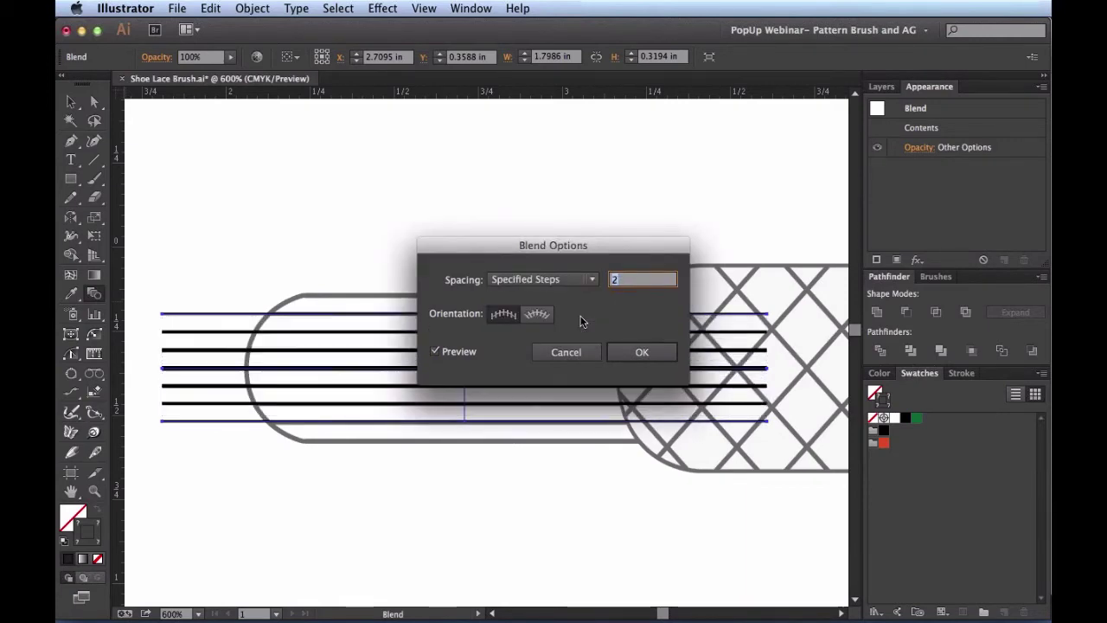
{"action": "left_click", "coordinate": [622, 349]}
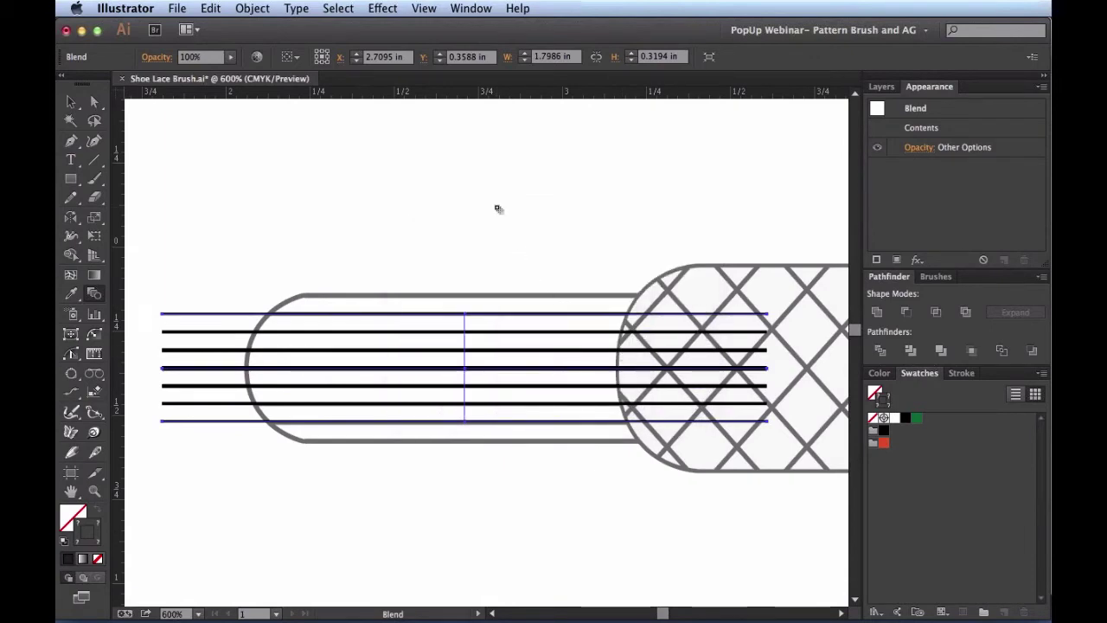
Step: Expand the stripe blend into a group of individual editable lines
{"action": "left_click", "coordinate": [252, 7]}
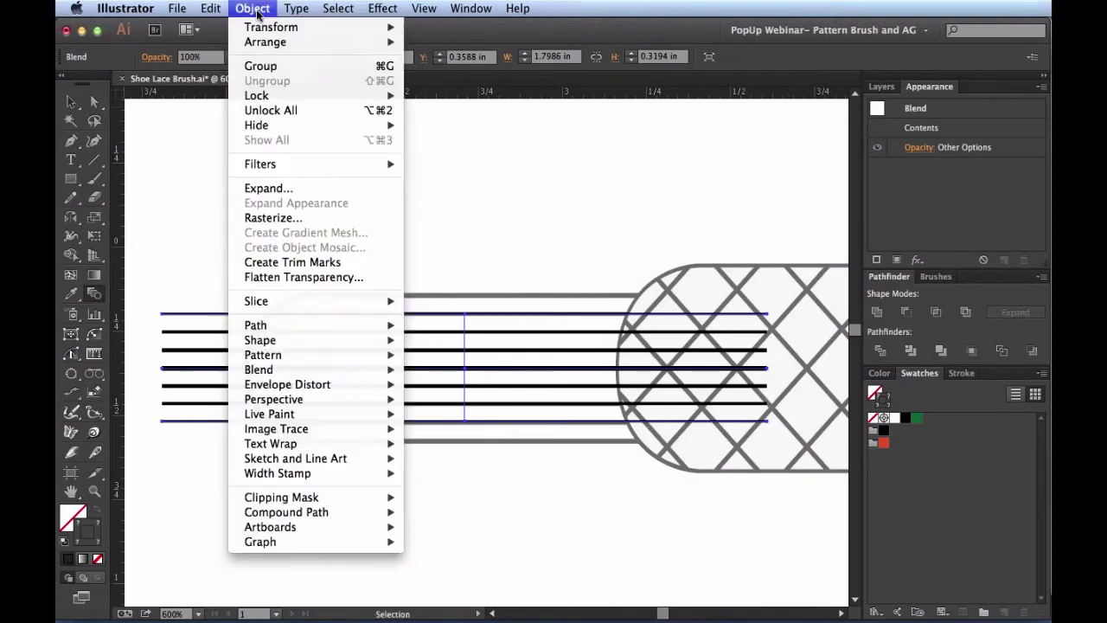
{"action": "left_click", "coordinate": [292, 188]}
{"action": "left_click", "coordinate": [320, 344]}
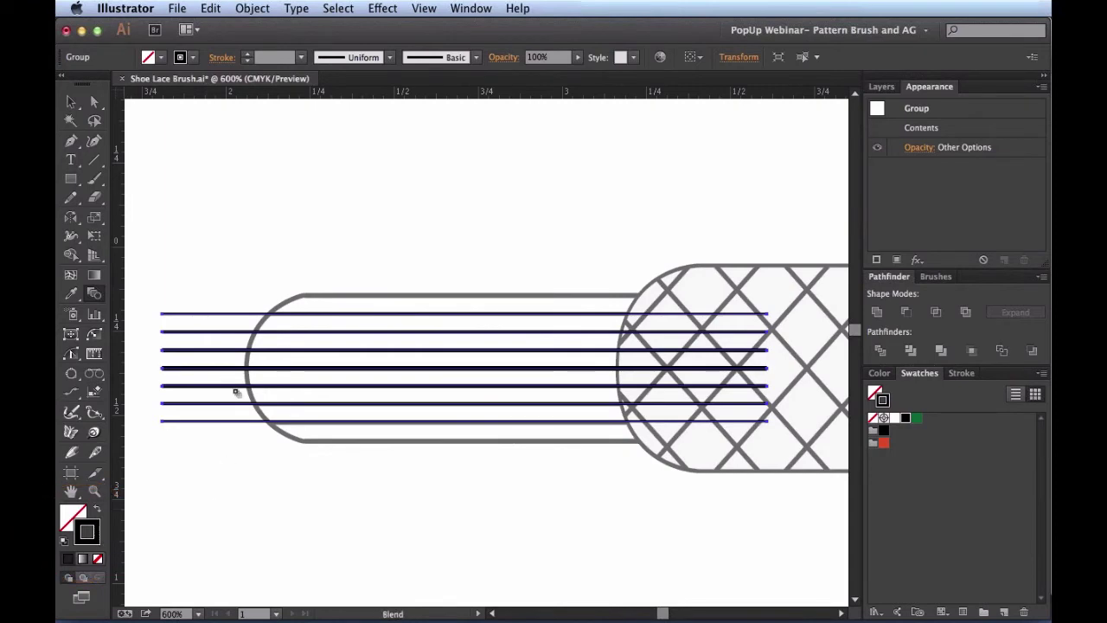
Step: Expand the stripe lines' strokes into filled shapes and check them in Outline view
{"action": "left_click", "coordinate": [252, 8]}
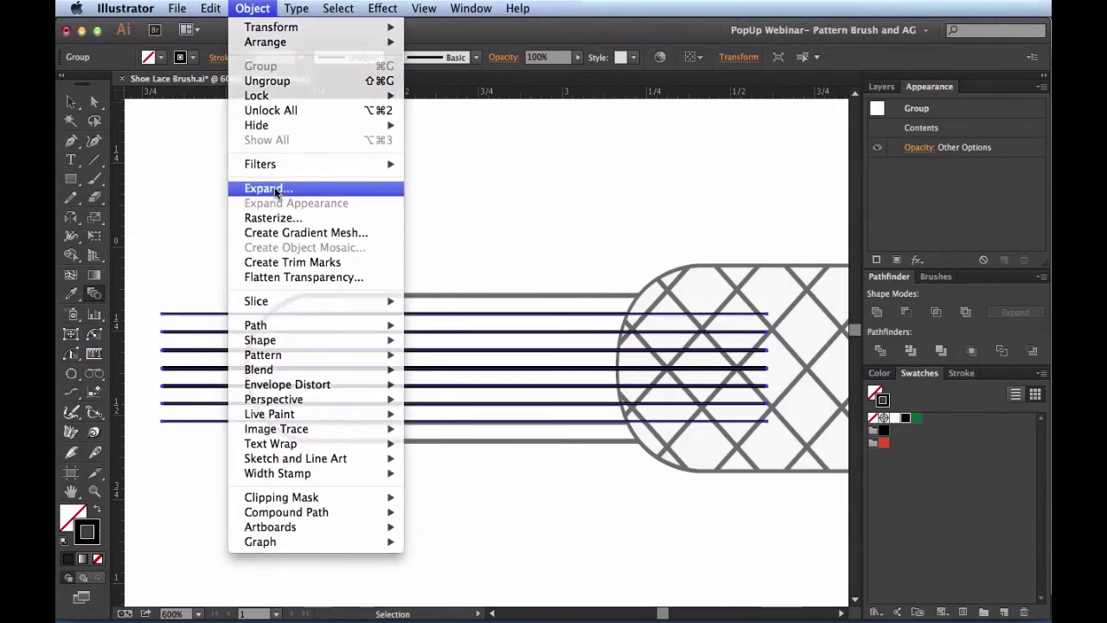
{"action": "left_click", "coordinate": [276, 190]}
{"action": "left_click", "coordinate": [320, 341]}
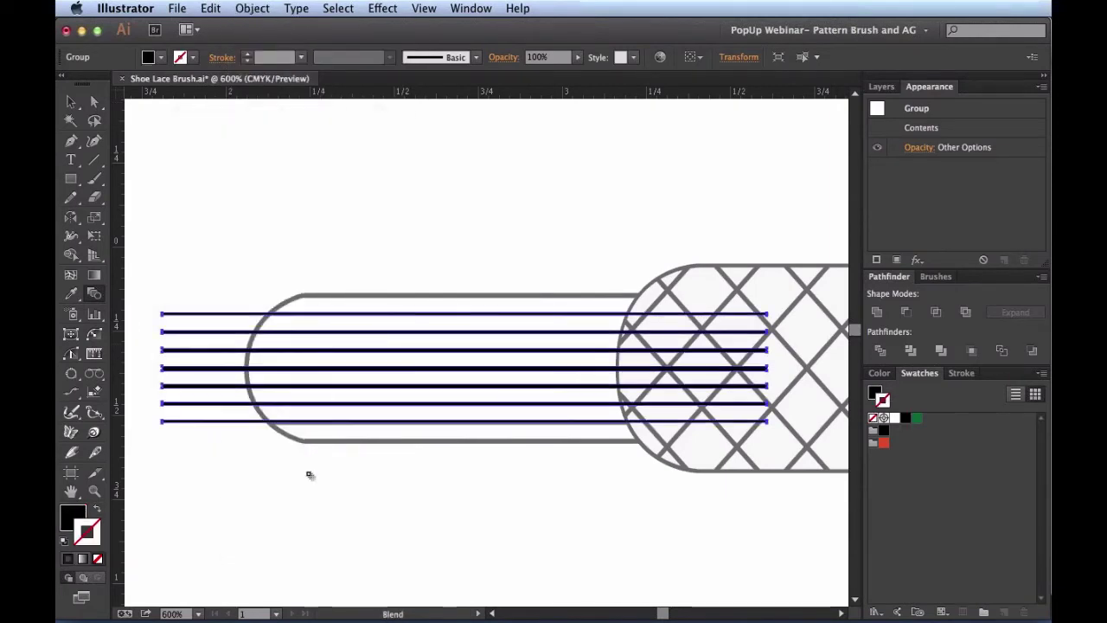
{"action": "key", "text": "super+y"}
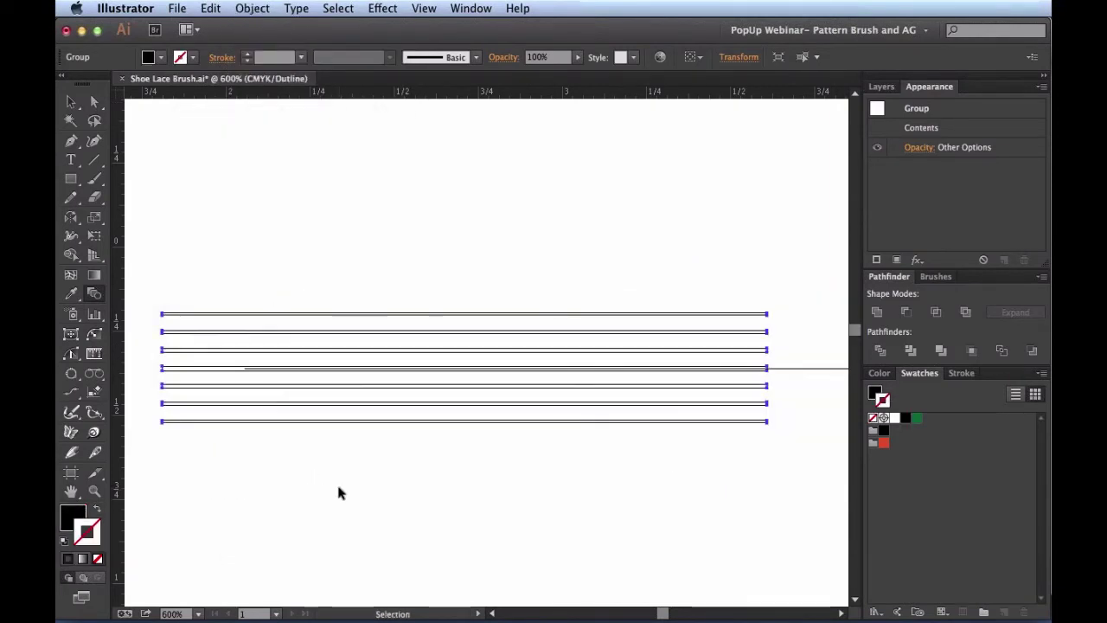
{"action": "key", "text": "super+y"}
{"action": "key", "text": "v"}
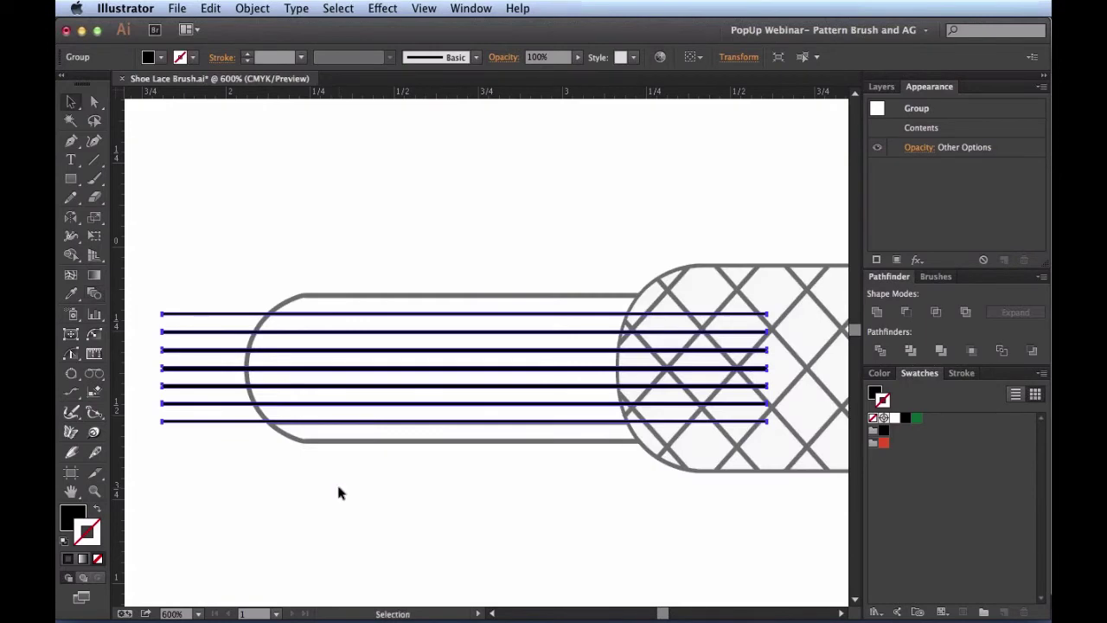
Step: Move the group of stripes straight down from the reference artwork onto the new rounded tip
{"action": "key", "text": "super+minus"}
{"action": "key", "text": "super+minus"}
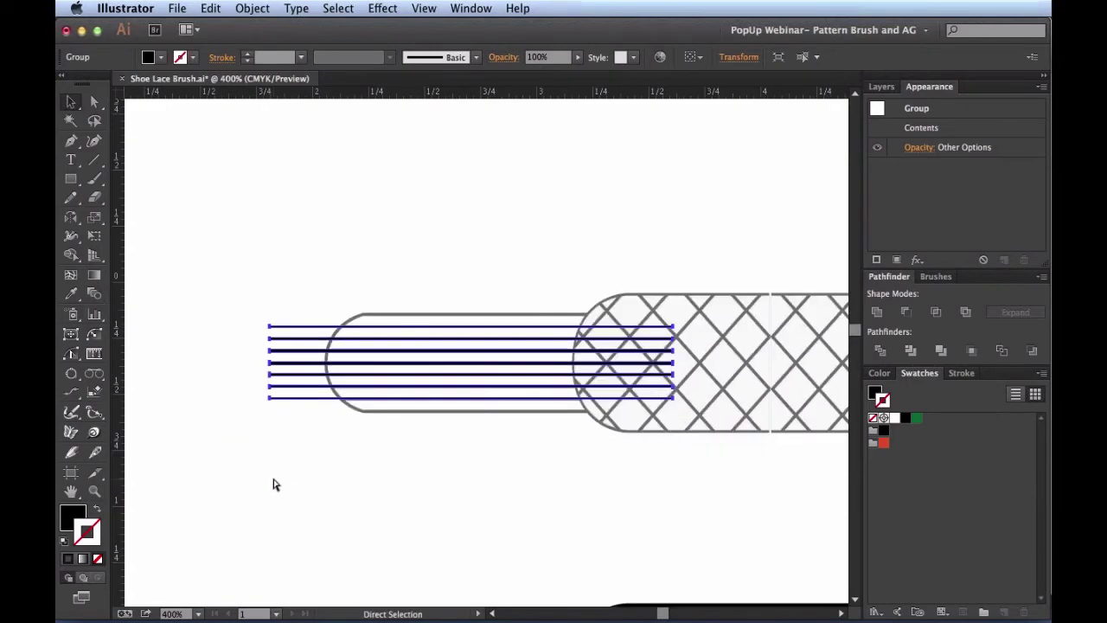
{"action": "left_click_drag", "start_coordinate": [312, 406], "coordinate": [244, 280]}
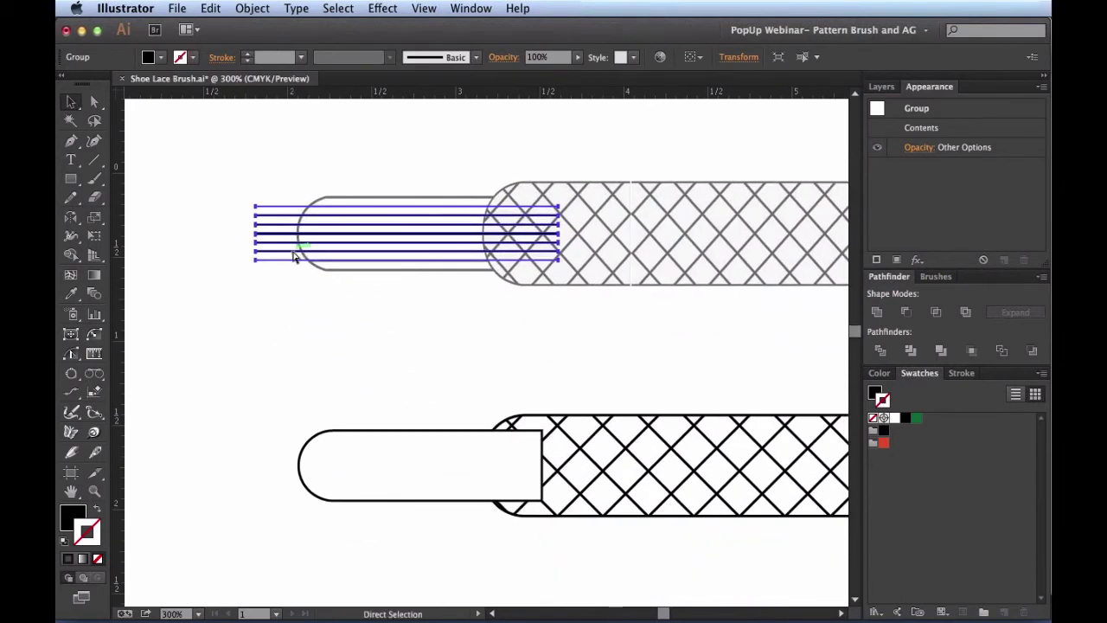
{"action": "left_click_drag", "start_coordinate": [294, 256], "coordinate": [292, 488]}
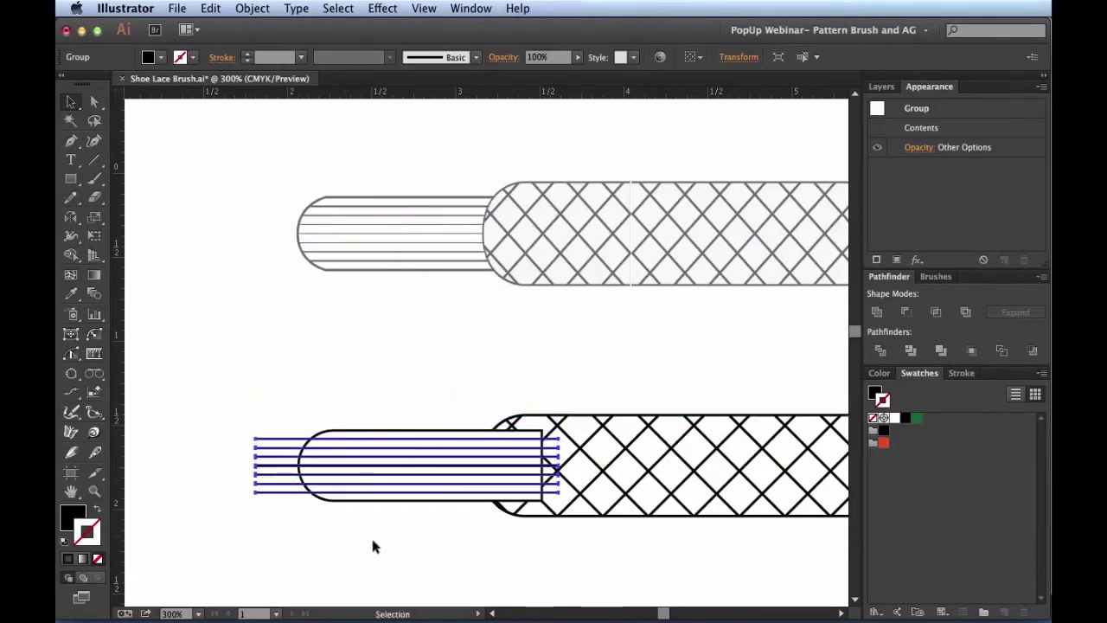
Step: Trim away the stripe ends that extend beyond both ends of the new tip with the Shape Builder tool
{"action": "left_click_drag", "start_coordinate": [415, 533], "coordinate": [273, 372]}
{"action": "key", "text": "shift+m"}
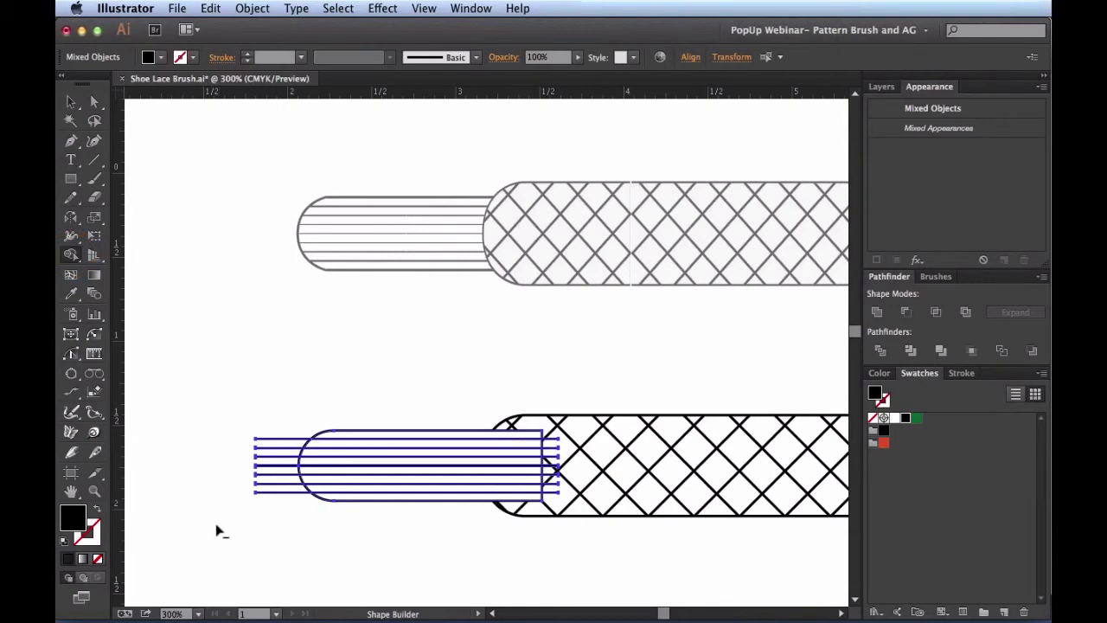
{"action": "left_click_drag", "start_coordinate": [216, 530], "coordinate": [284, 413]}
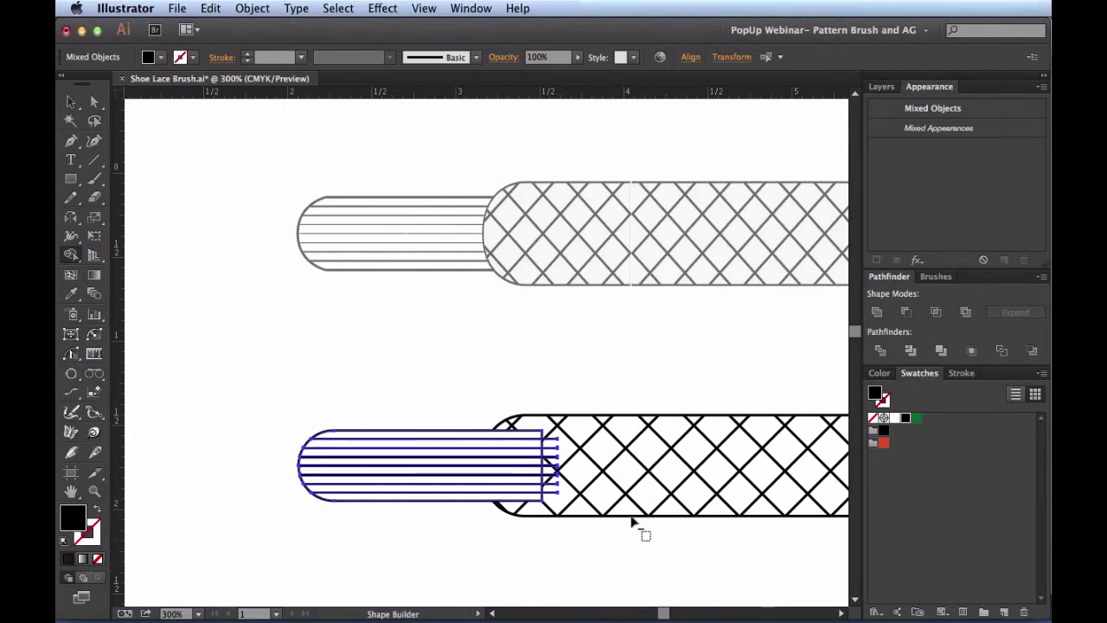
{"action": "left_click_drag", "start_coordinate": [646, 536], "coordinate": [554, 400]}
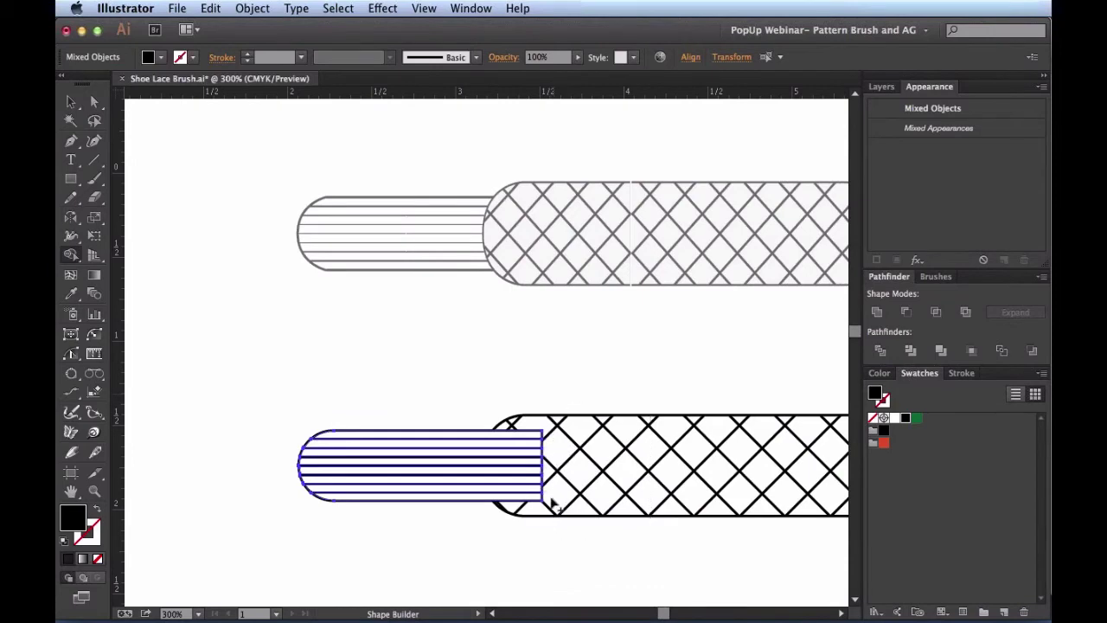
Step: Group the new tip's outline with its trimmed stripes
{"action": "key", "text": "v"}
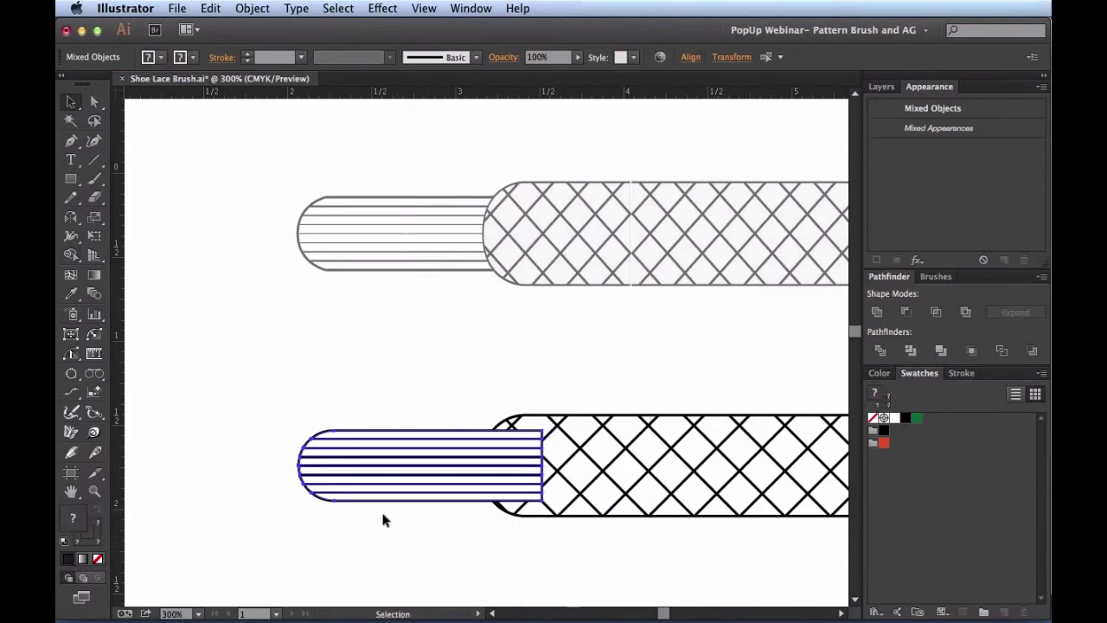
{"action": "left_click_drag", "start_coordinate": [391, 528], "coordinate": [248, 365]}
{"action": "key", "text": "a"}
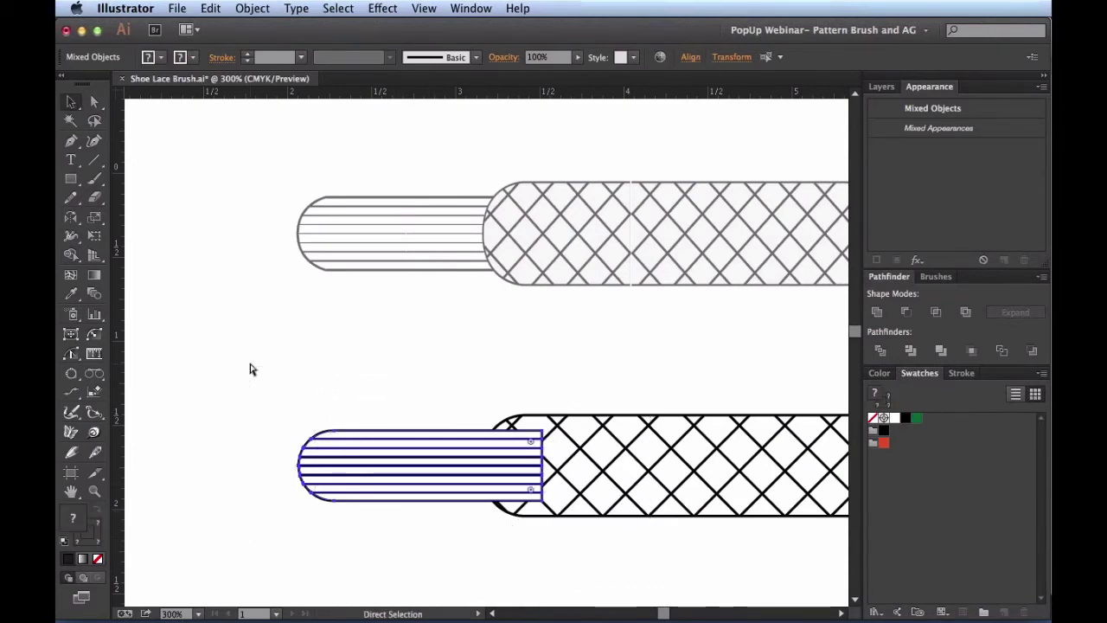
{"action": "key", "text": "v"}
{"action": "left_click", "coordinate": [251, 379]}
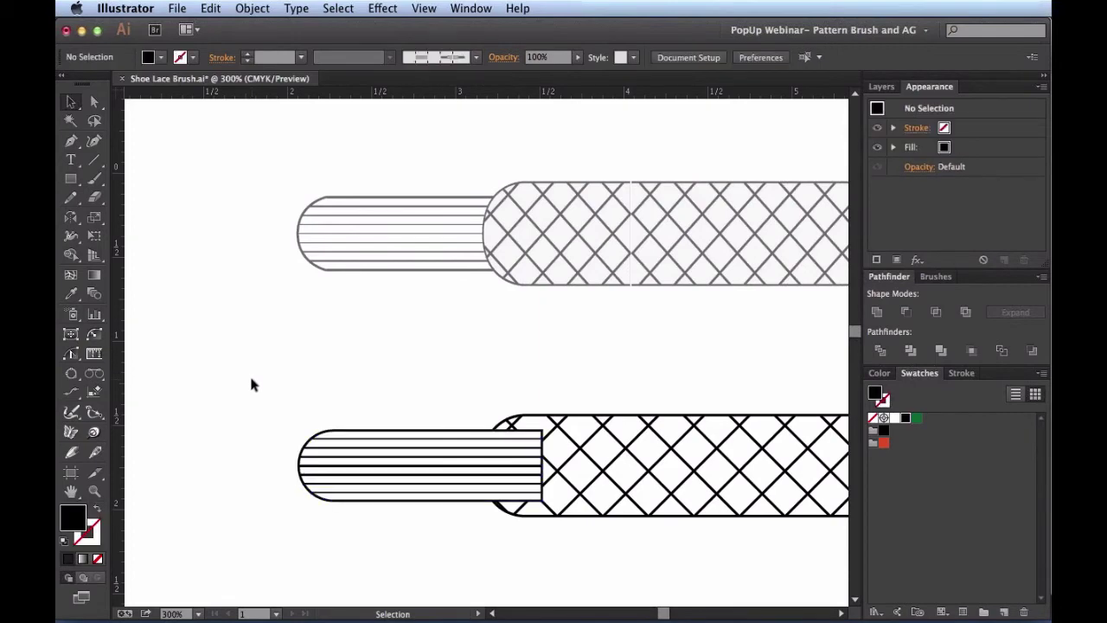
Step: Send the striped tip group to the back so it sits behind the crosshatched body
{"action": "key", "text": "space"}
{"action": "left_click_drag", "start_coordinate": [415, 379], "coordinate": [362, 372]}
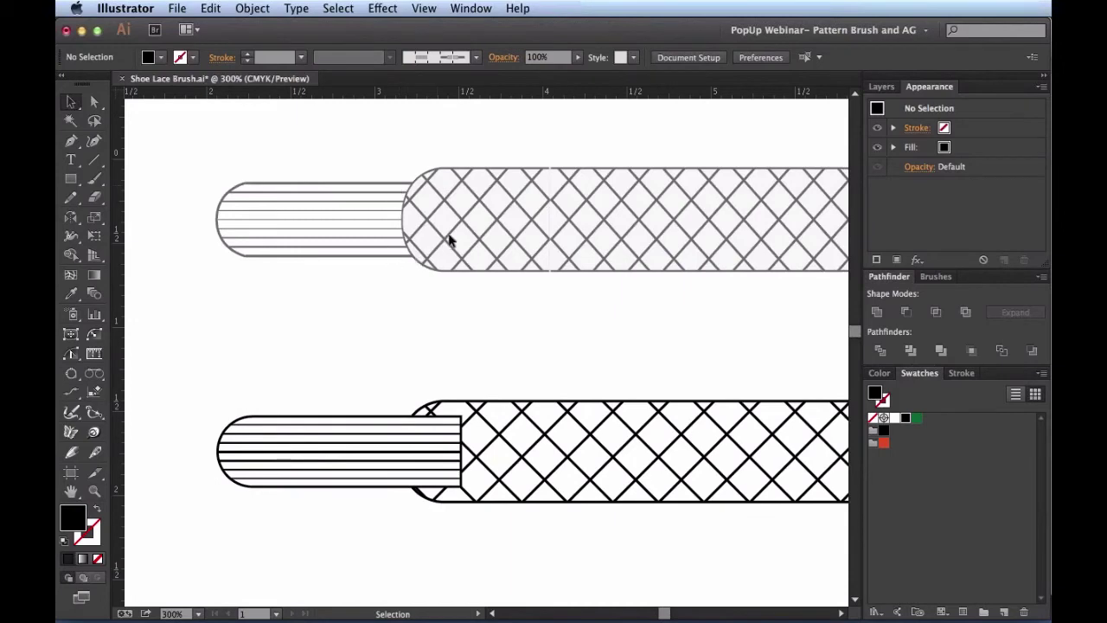
{"action": "scroll", "coordinate": [444, 351], "scroll_direction": "down", "scroll_amount": 1}
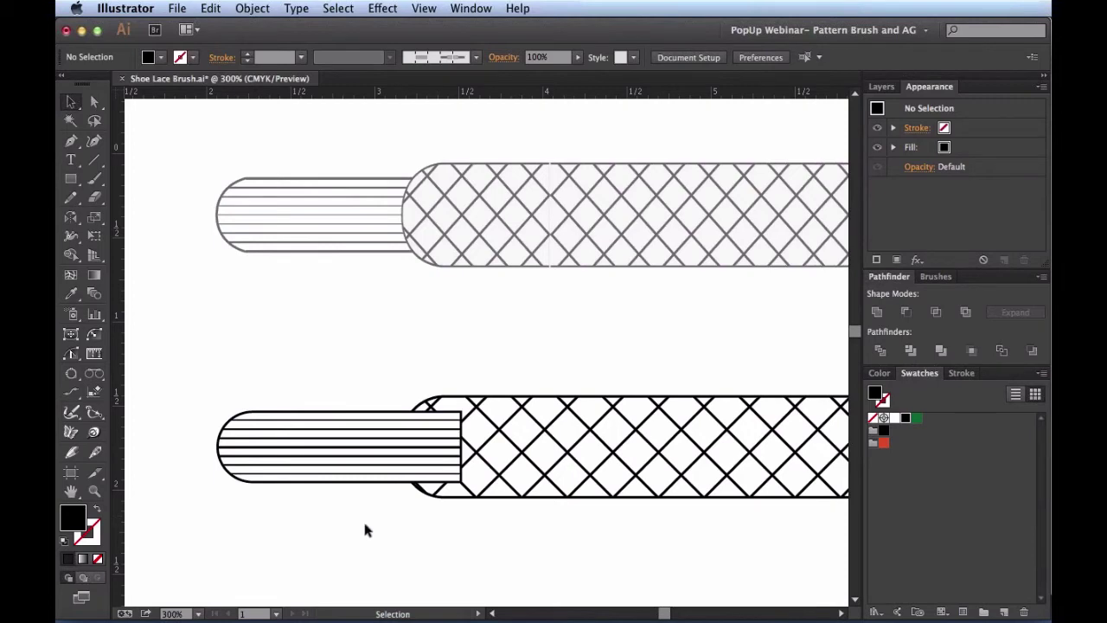
{"action": "left_click_drag", "start_coordinate": [364, 528], "coordinate": [203, 374]}
{"action": "key", "text": "a"}
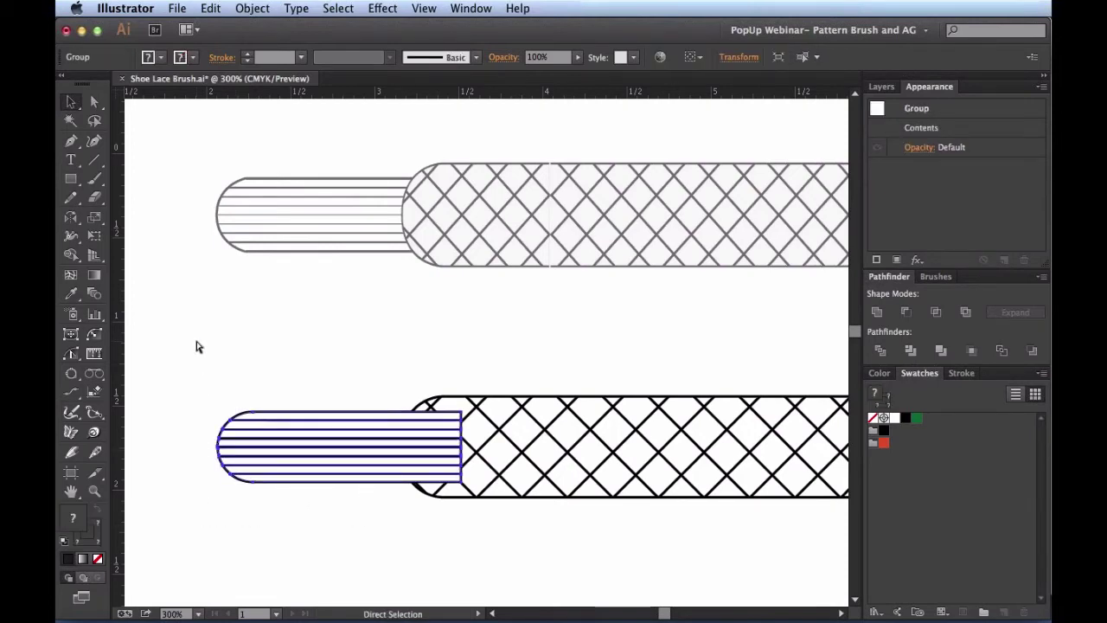
{"action": "key", "text": "super"}
{"action": "key", "text": "super+shift+bracketleft"}
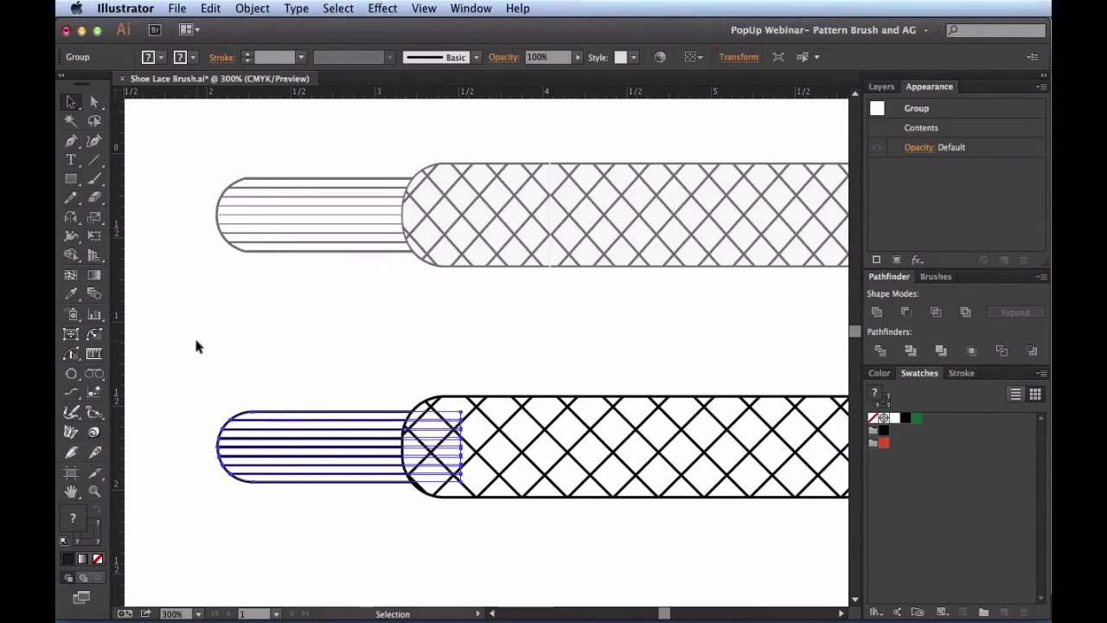
{"action": "left_click", "coordinate": [196, 346]}
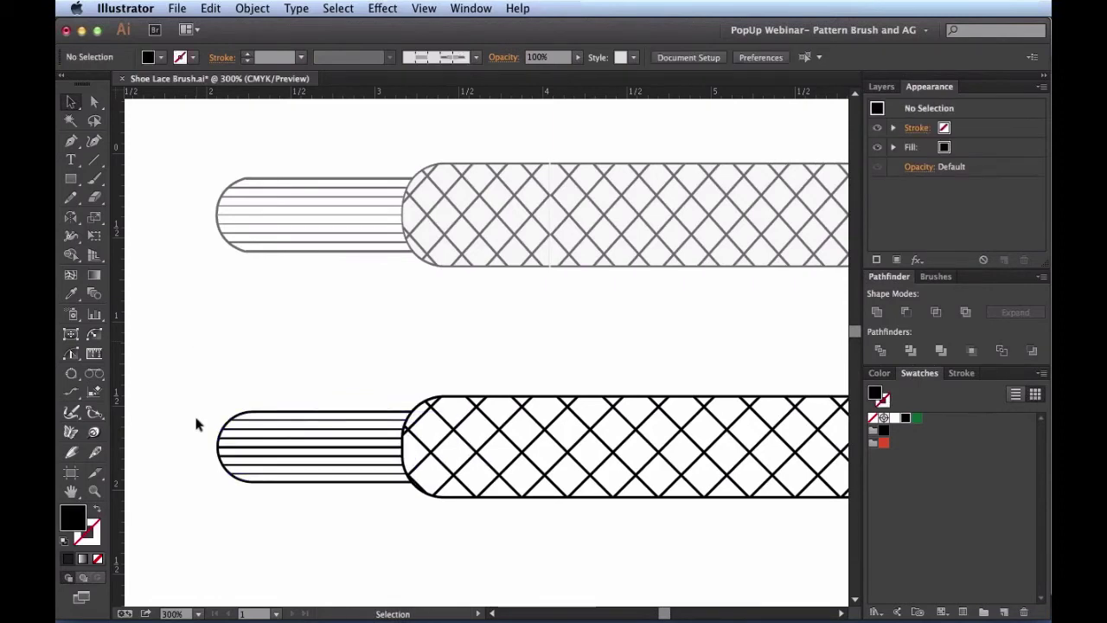
Step: Examine the rebuilt crosshatched body and striped tip along their length against the reference shoelace
{"action": "key", "text": "super+minus"}
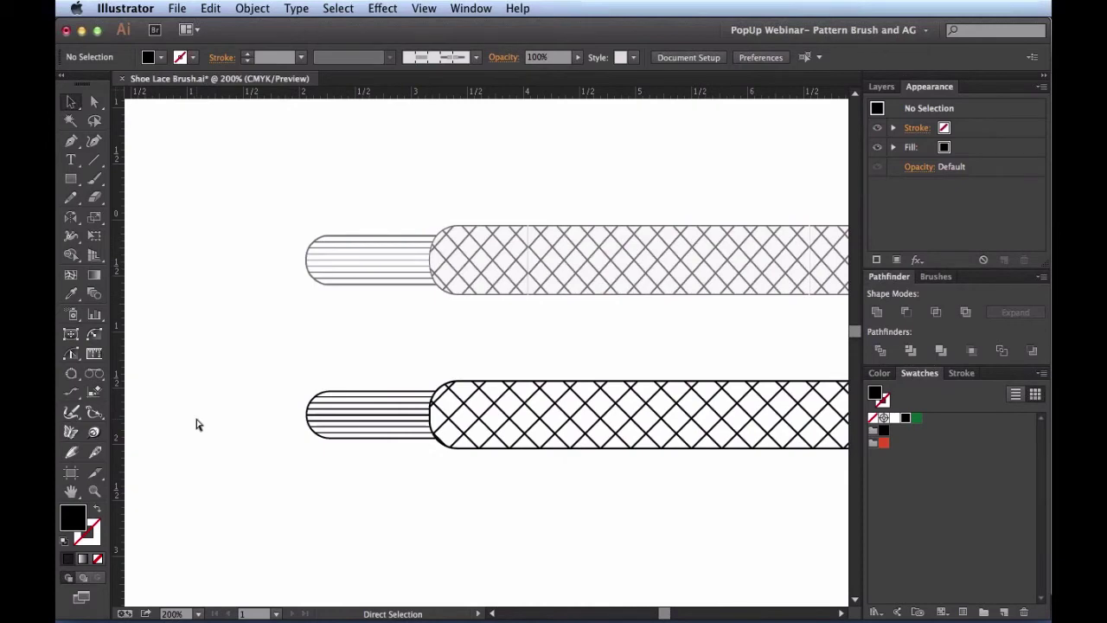
{"action": "key", "text": "super+minus"}
{"action": "left_click_drag", "start_coordinate": [470, 482], "coordinate": [361, 460]}
{"action": "key", "text": "super+equal"}
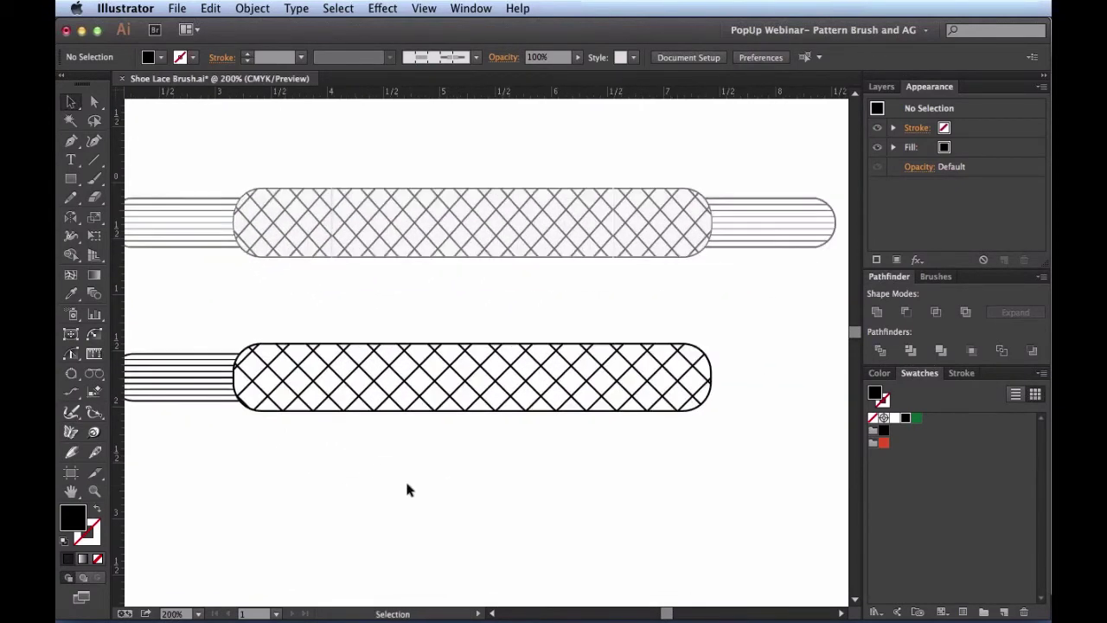
{"action": "left_click_drag", "start_coordinate": [433, 484], "coordinate": [451, 509]}
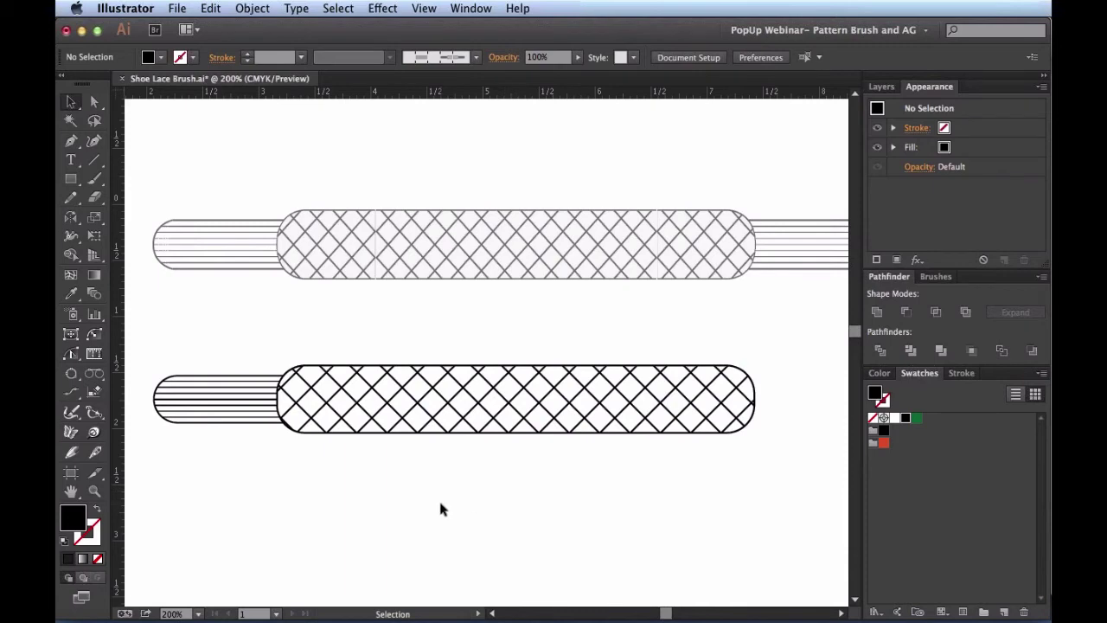
{"action": "key", "text": "a"}
{"action": "key", "text": "super+equal"}
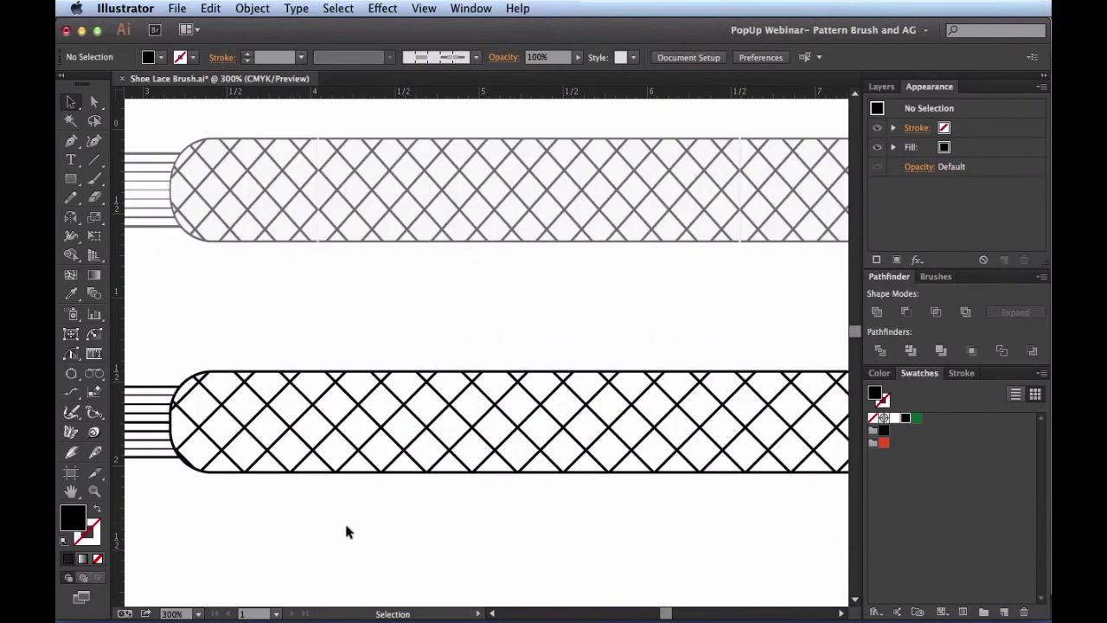
{"action": "key", "text": "space"}
{"action": "left_click_drag", "start_coordinate": [366, 511], "coordinate": [338, 472]}
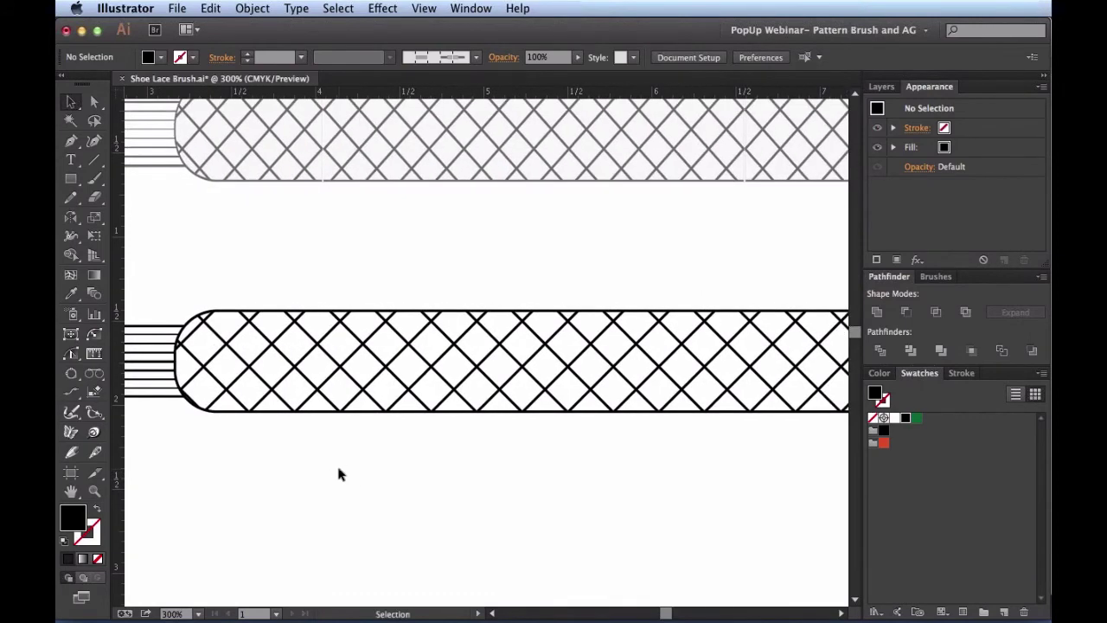
Step: Rotate the lower crosshatched body half a turn in place about its center
{"action": "key", "text": "super+equal"}
{"action": "key", "text": "super+minus"}
{"action": "key", "text": "super+minus"}
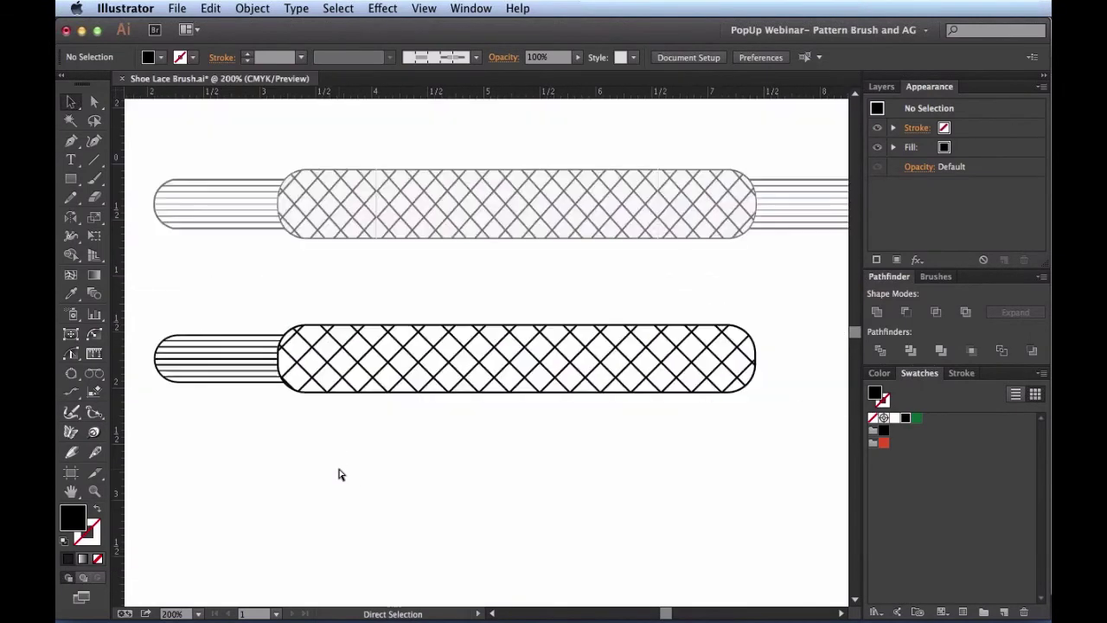
{"action": "key", "text": "v"}
{"action": "left_click_drag", "start_coordinate": [563, 435], "coordinate": [489, 317]}
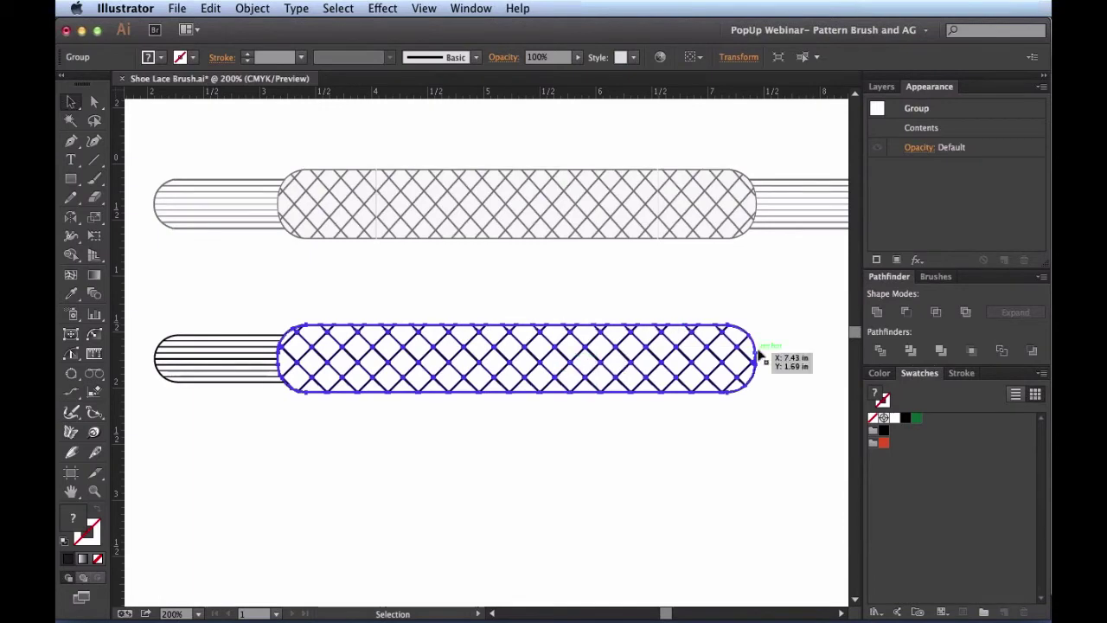
{"action": "key", "text": "r"}
{"action": "left_click_drag", "start_coordinate": [690, 334], "coordinate": [410, 405]}
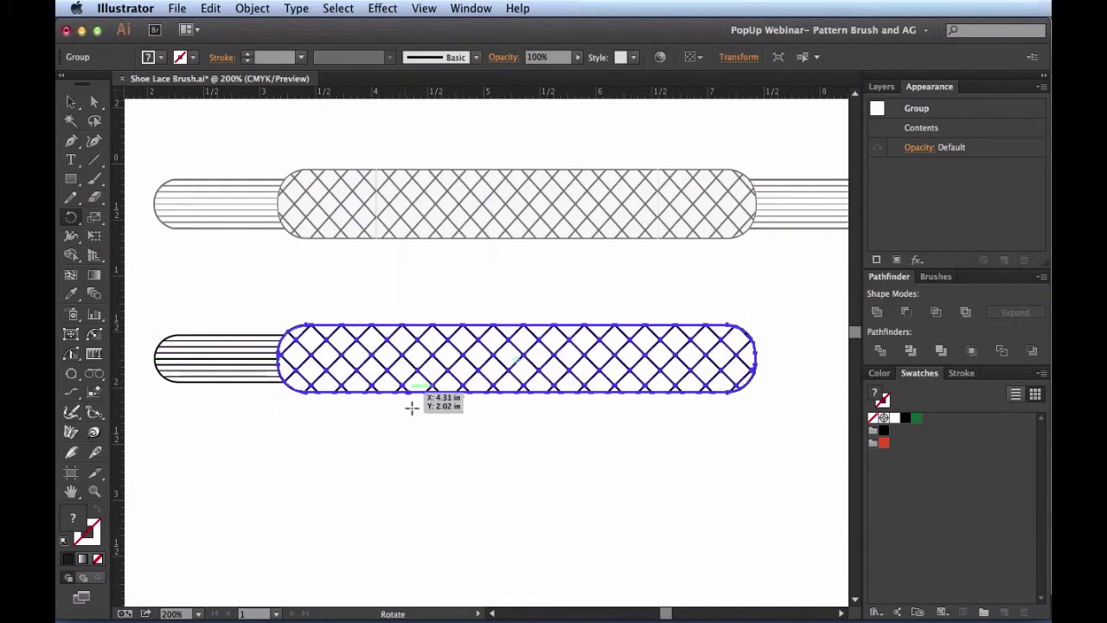
{"action": "key", "text": "v"}
{"action": "left_click", "coordinate": [435, 445]}
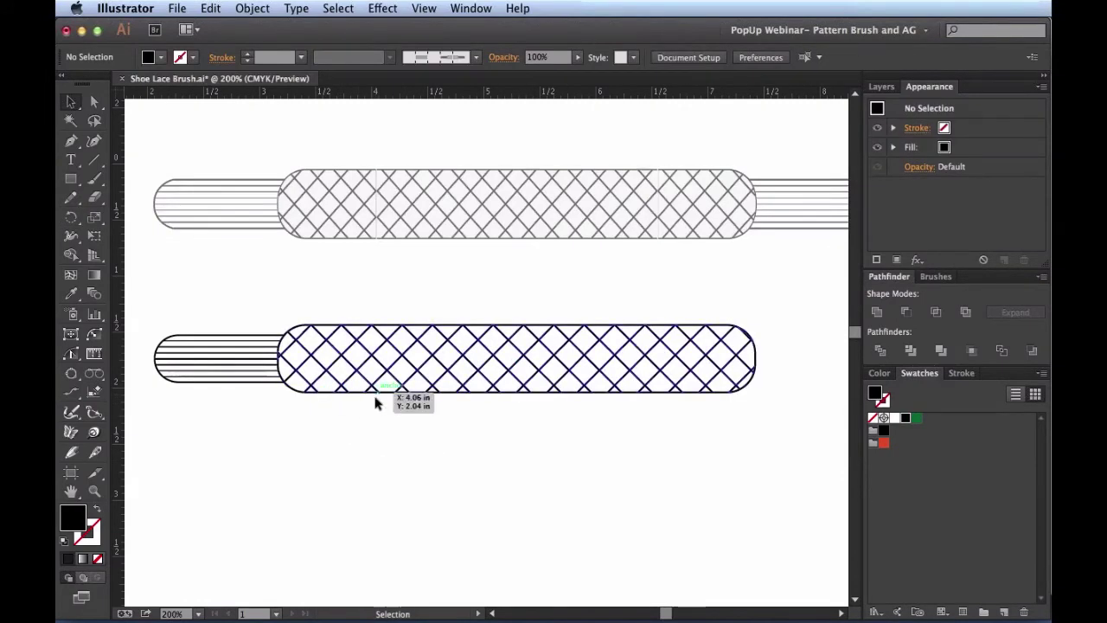
Step: Place a vertical ruler guide through a column of crosshatch intersections near the body's left end, at about 4 in
{"action": "key", "text": "super+equal"}
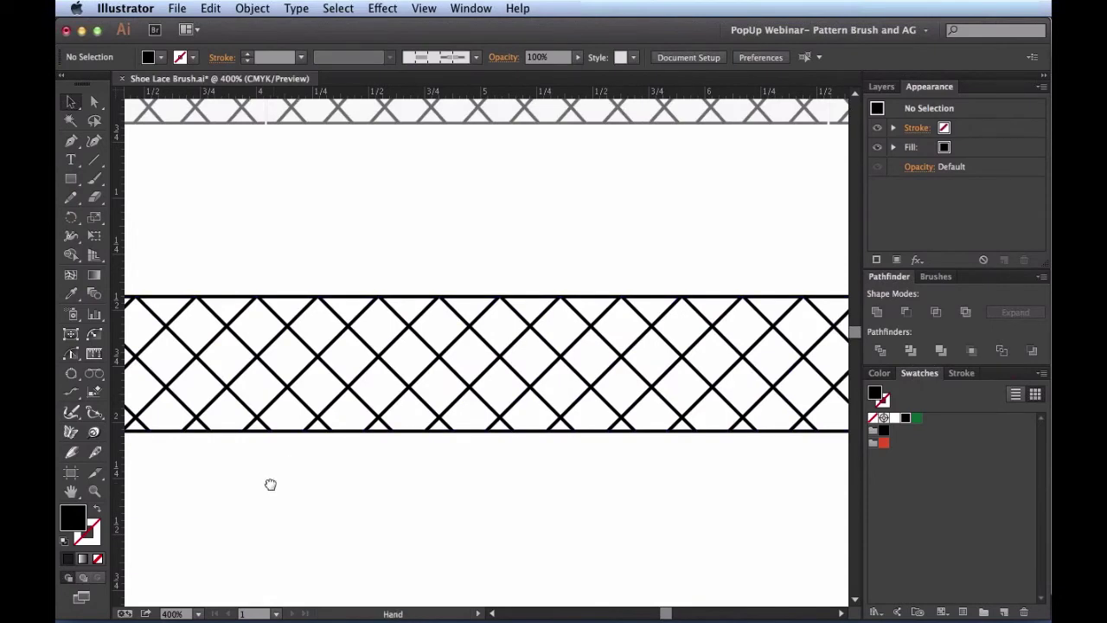
{"action": "left_click", "coordinate": [268, 482], "text": "super"}
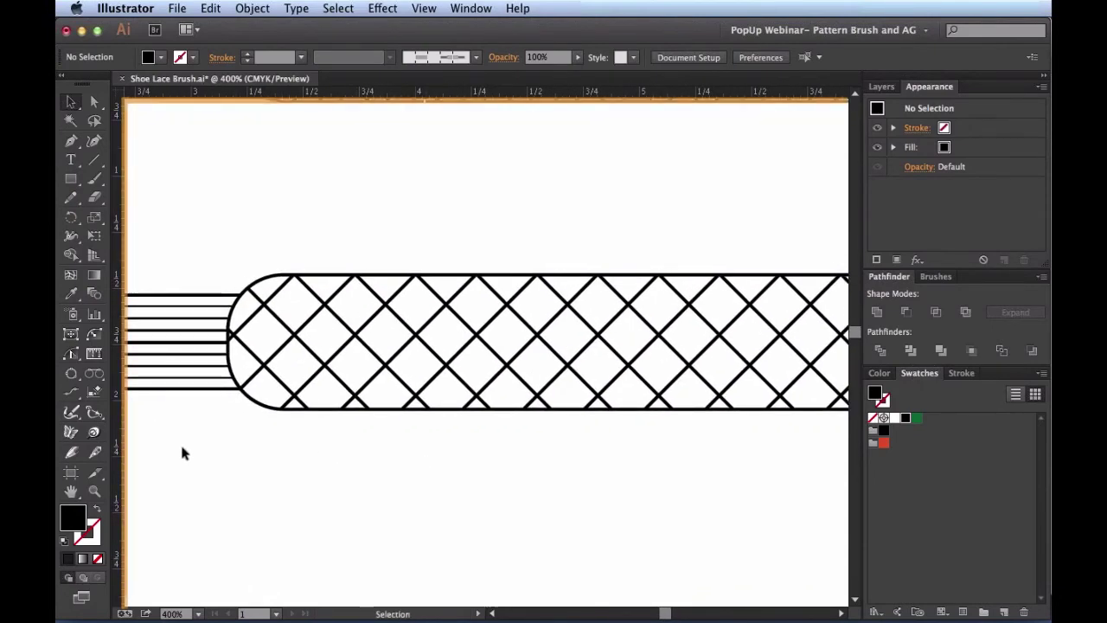
{"action": "key", "text": "super+r"}
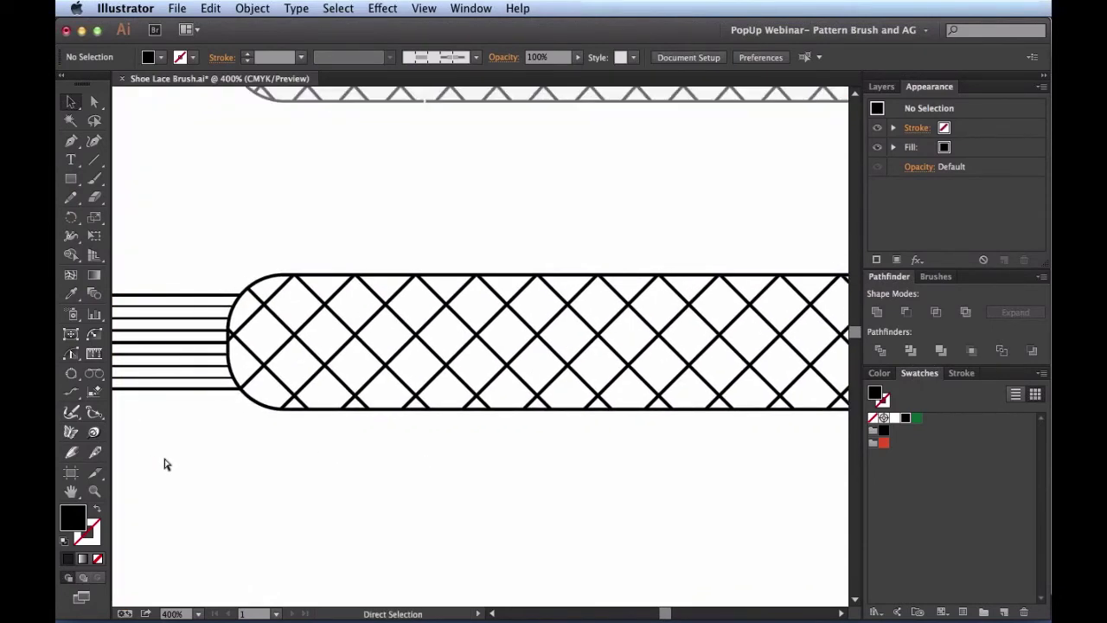
{"action": "key", "text": "super+r"}
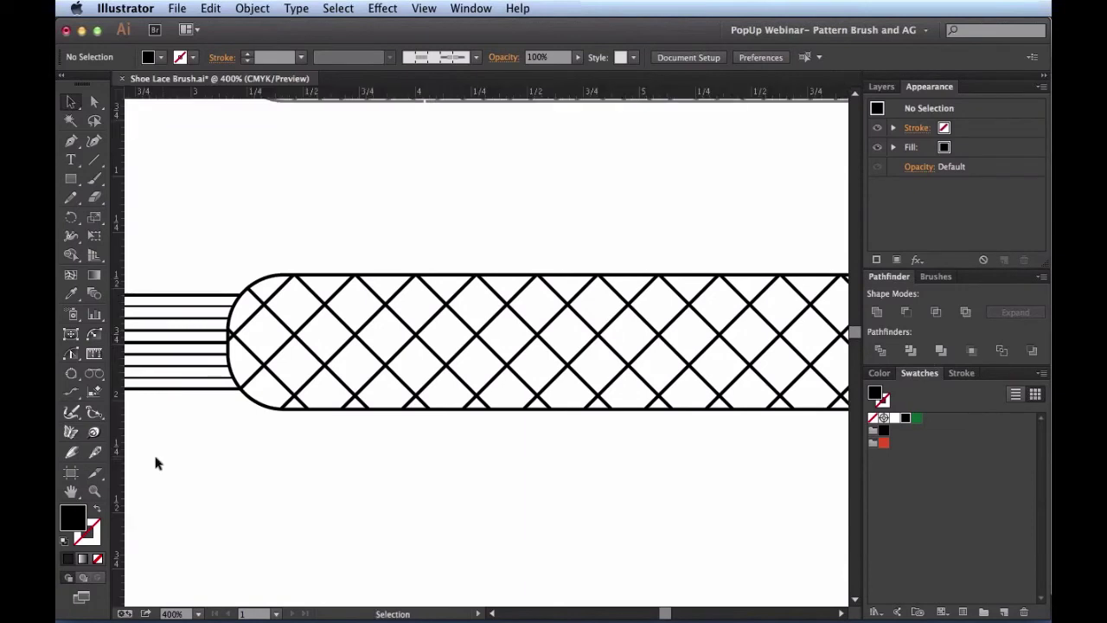
{"action": "left_click_drag", "start_coordinate": [119, 445], "coordinate": [416, 400]}
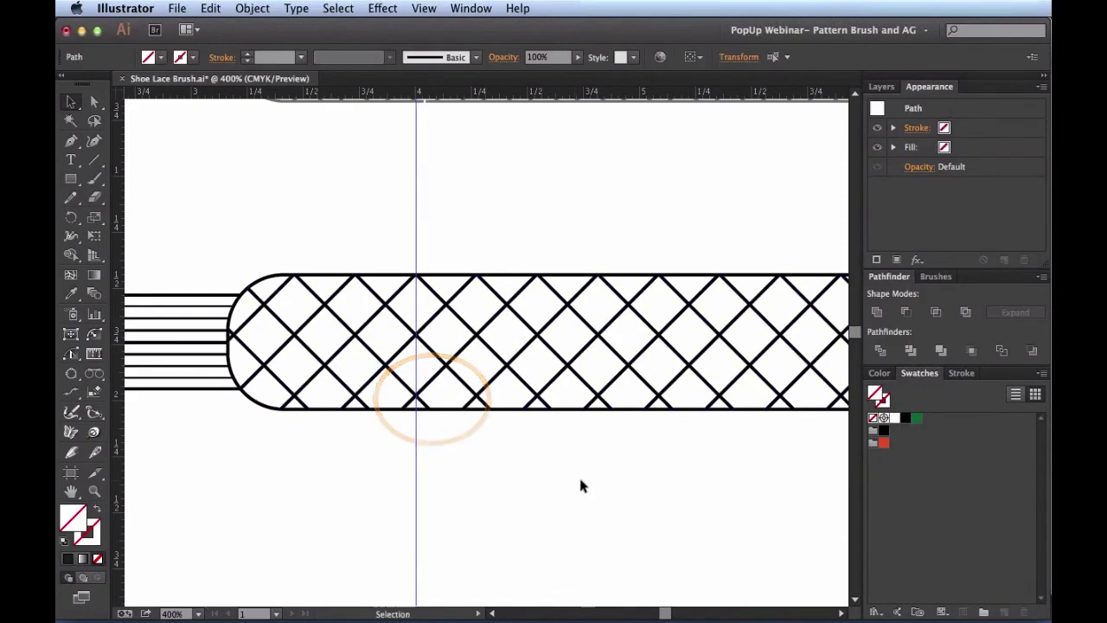
Step: Place a second vertical guide through a matching column of crosshatch intersections near the body's right rounded end
{"action": "left_click_drag", "start_coordinate": [642, 475], "coordinate": [268, 396]}
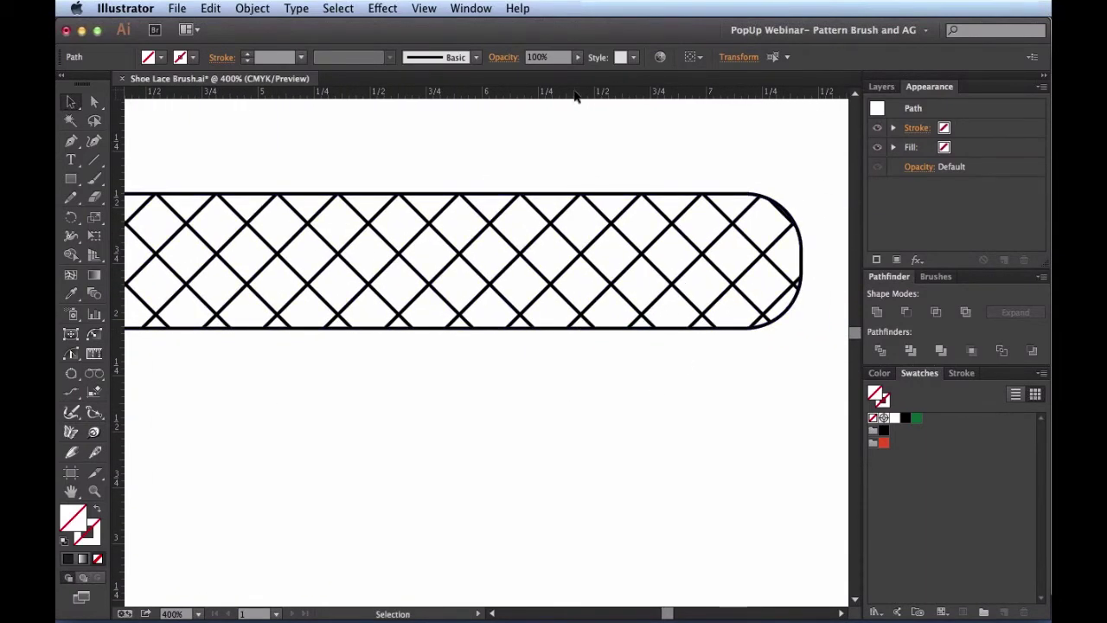
{"action": "left_click_drag", "start_coordinate": [574, 97], "coordinate": [583, 320]}
{"action": "key", "text": "alt"}
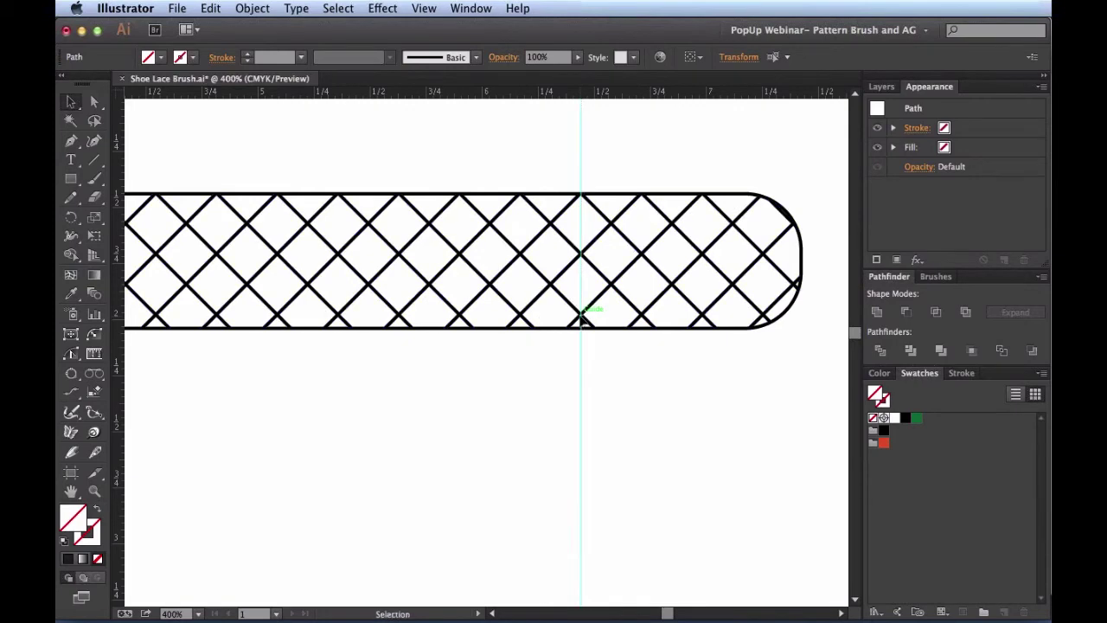
{"action": "left_click", "coordinate": [581, 318]}
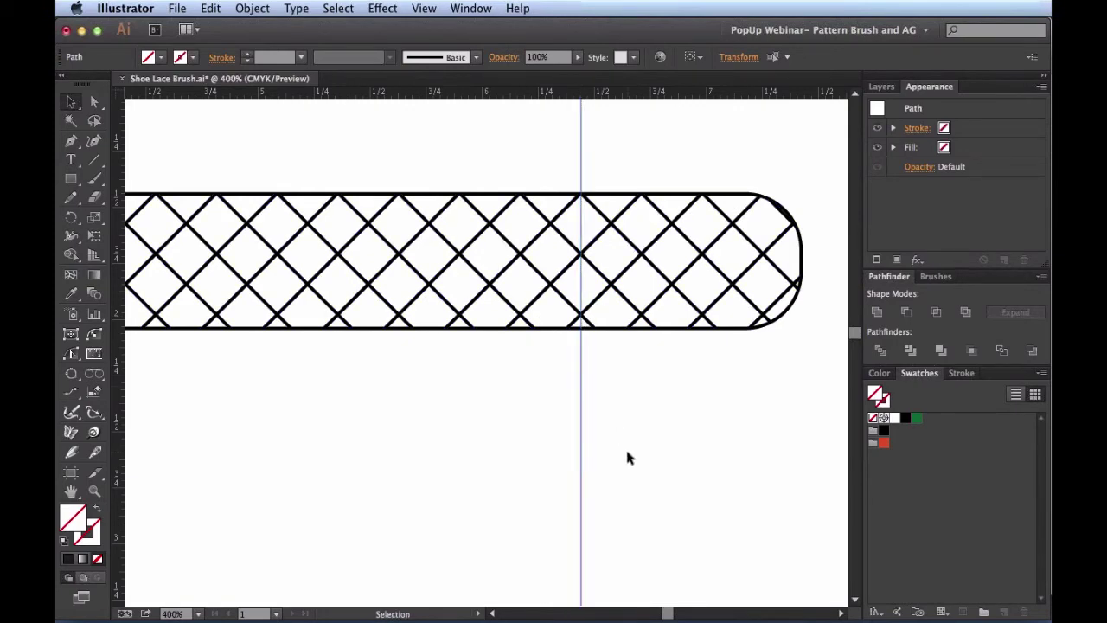
Step: Draw an unfilled, unstroked rectangle with the Dynamic Shapes tool from the right guide past the body's right rounded end
{"action": "key", "text": "super+minus"}
{"action": "key", "text": "super+minus"}
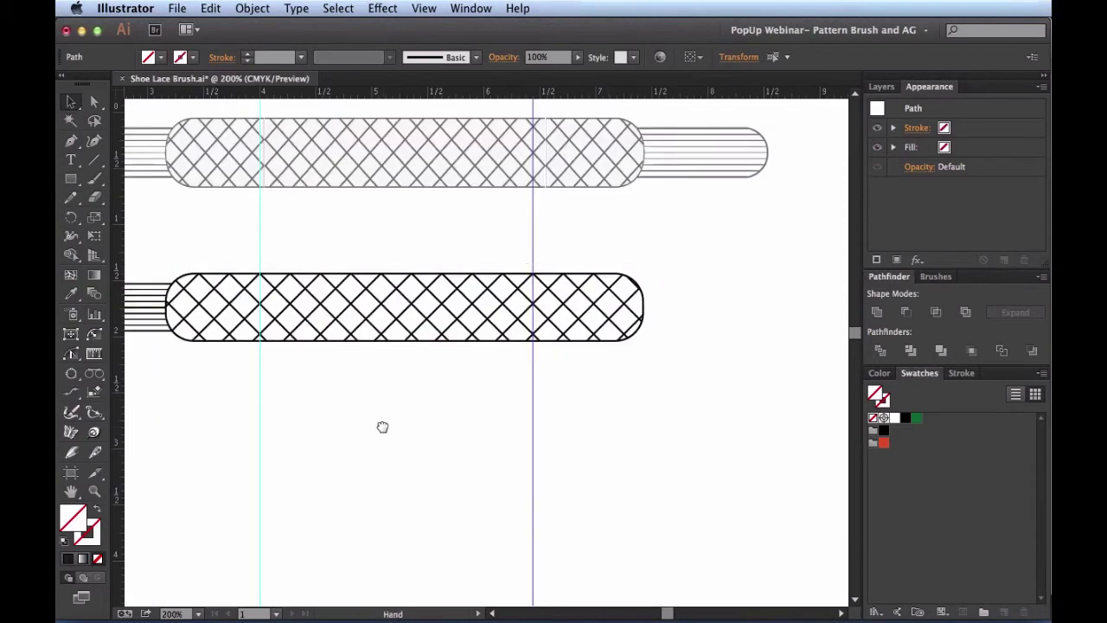
{"action": "key", "text": "super+equal"}
{"action": "left_click", "coordinate": [474, 425]}
{"action": "scroll", "coordinate": [474, 428], "scroll_direction": "left", "scroll_amount": 2}
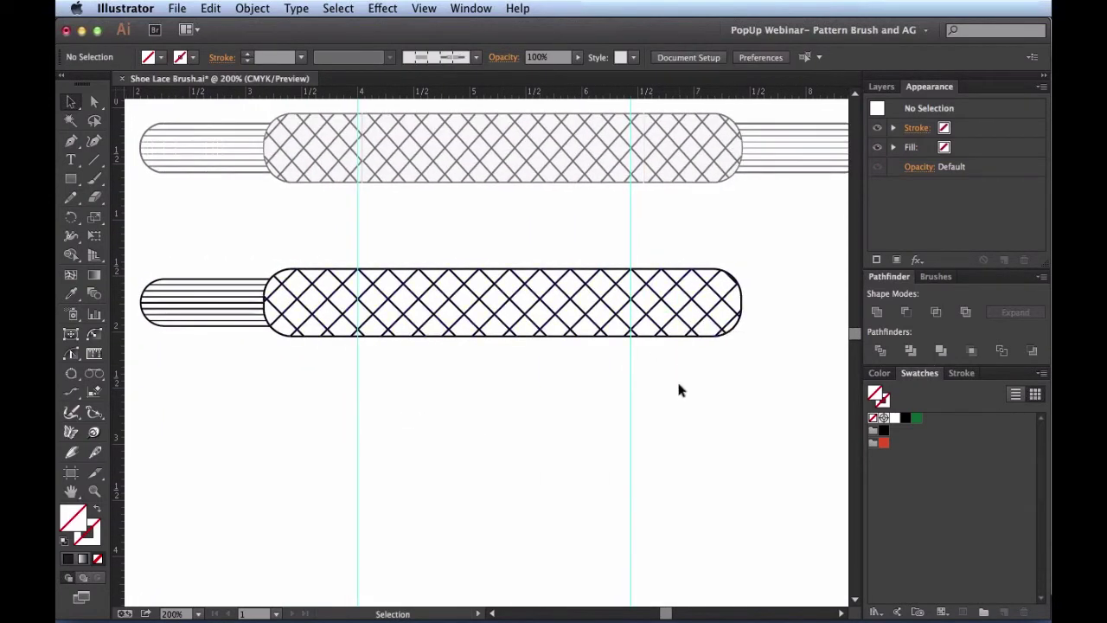
{"action": "left_click", "coordinate": [73, 335]}
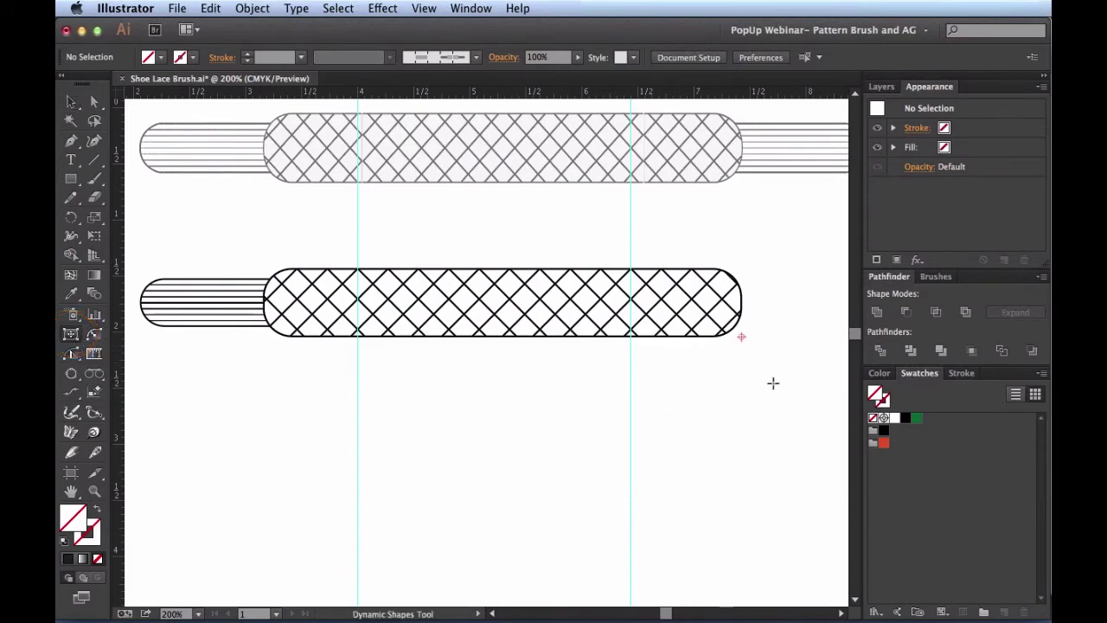
{"action": "mouse_move", "coordinate": [785, 392]}
{"action": "left_mouse_down"}
{"action": "mouse_move", "coordinate": [718, 271]}
{"action": "mouse_move", "coordinate": [634, 226]}
{"action": "left_mouse_up"}
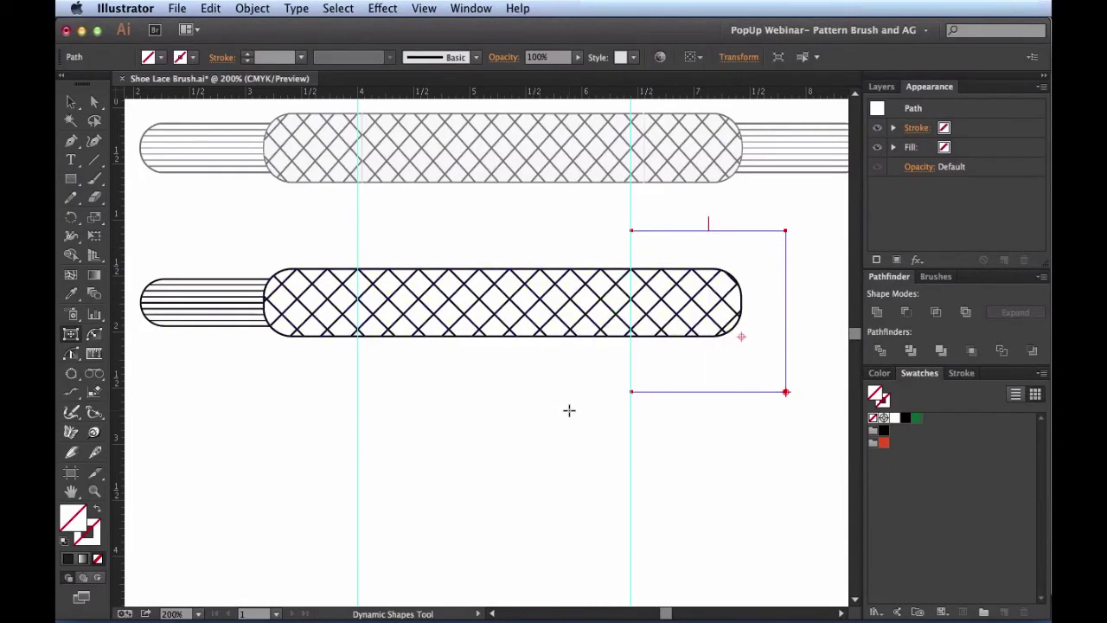
Step: Try to trim the body's right end with the Shape Builder tool and reselect the body with the rectangle
{"action": "key", "text": "shift+m"}
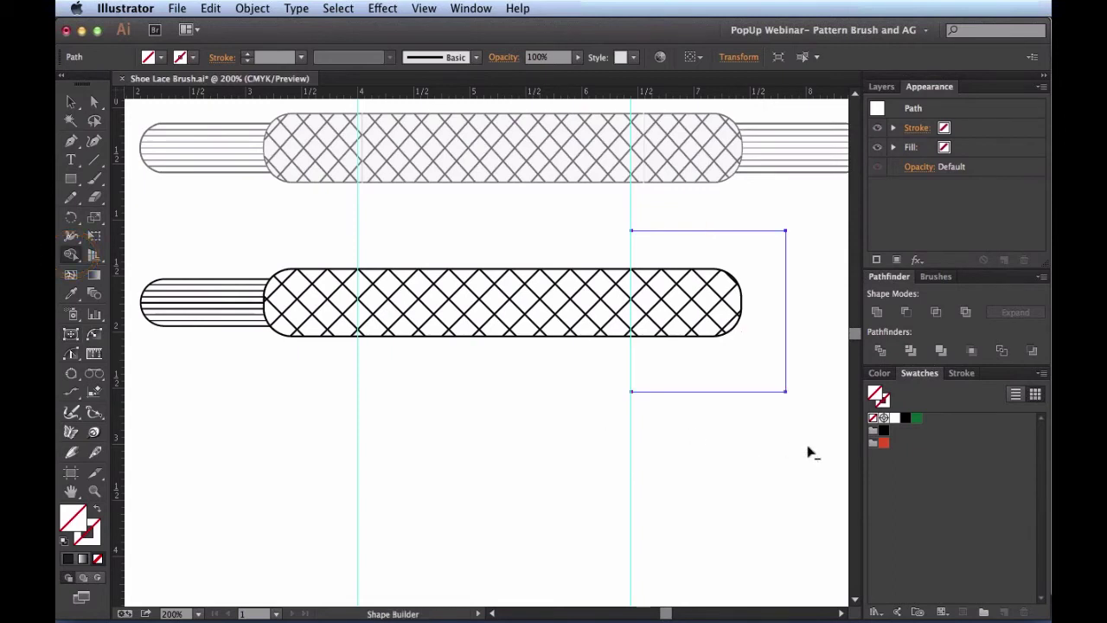
{"action": "mouse_move", "coordinate": [811, 451]}
{"action": "left_mouse_down"}
{"action": "mouse_move", "coordinate": [721, 296]}
{"action": "mouse_move", "coordinate": [652, 217]}
{"action": "mouse_move", "coordinate": [631, 220]}
{"action": "left_mouse_up"}
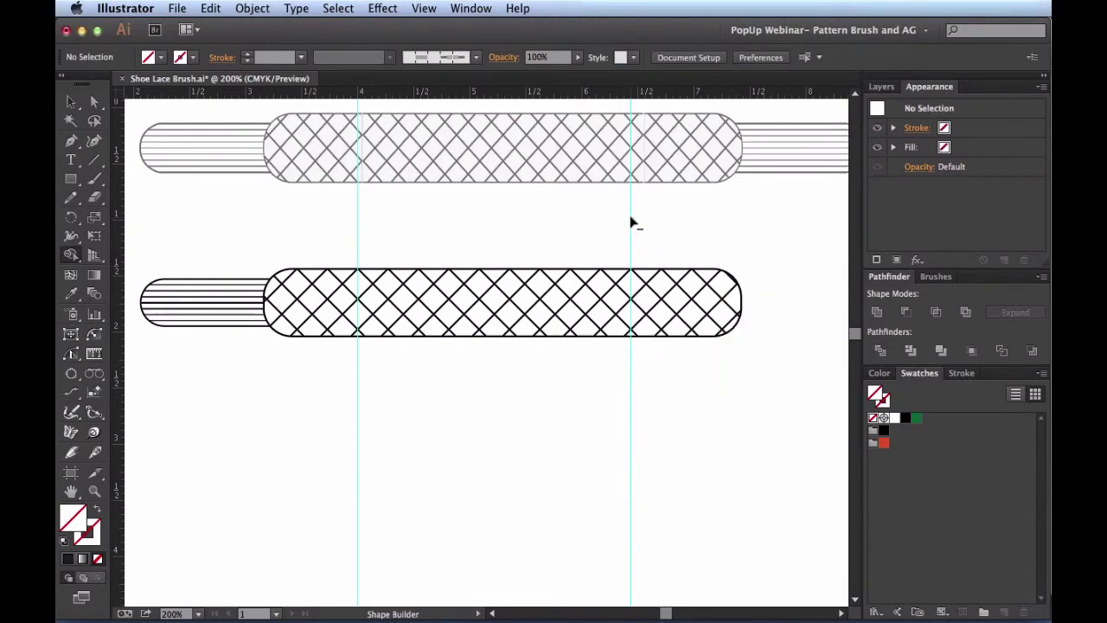
{"action": "key", "text": "v"}
{"action": "left_click", "coordinate": [697, 391]}
{"action": "left_click_drag", "start_coordinate": [715, 486], "coordinate": [582, 230]}
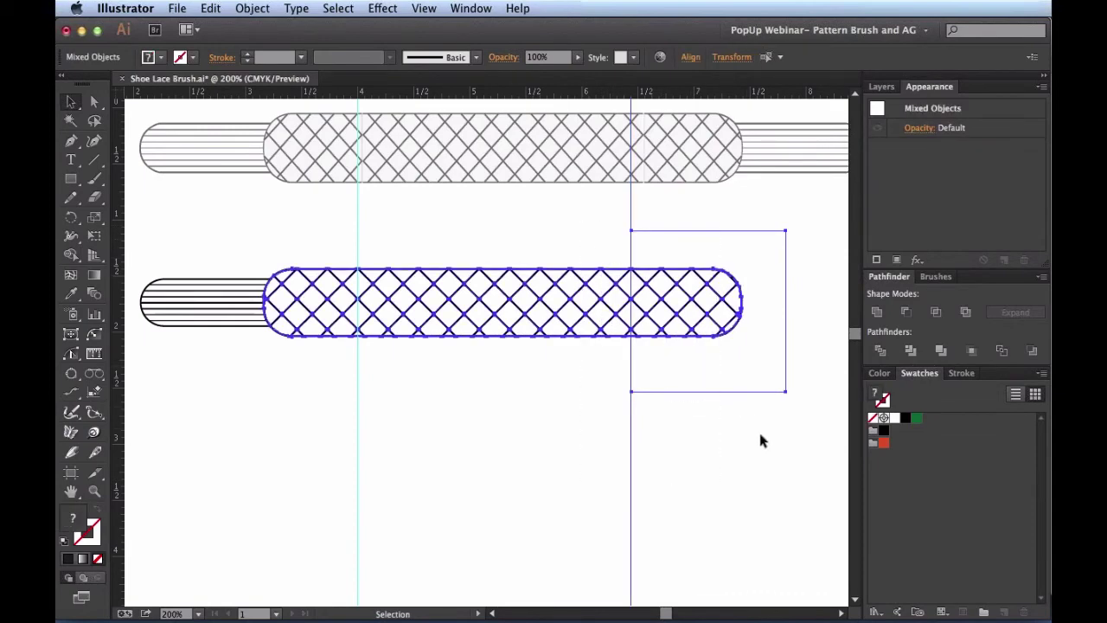
{"action": "left_click", "coordinate": [740, 453]}
{"action": "left_click_drag", "start_coordinate": [687, 481], "coordinate": [267, 445]}
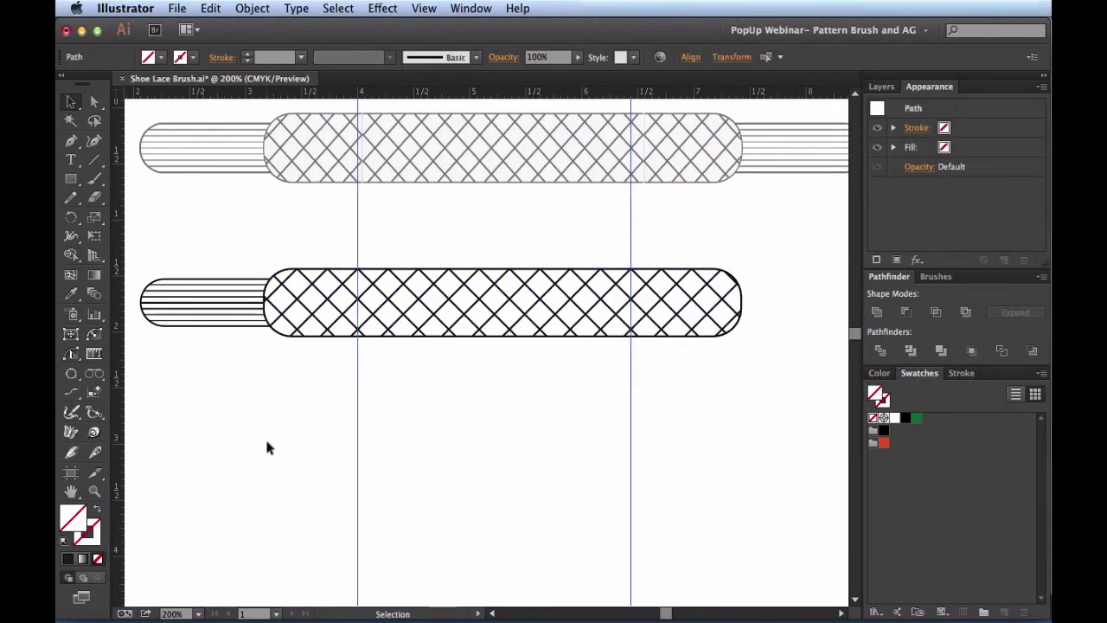
Step: Lock the guides so they stay out of selections
{"action": "left_click", "coordinate": [424, 9]}
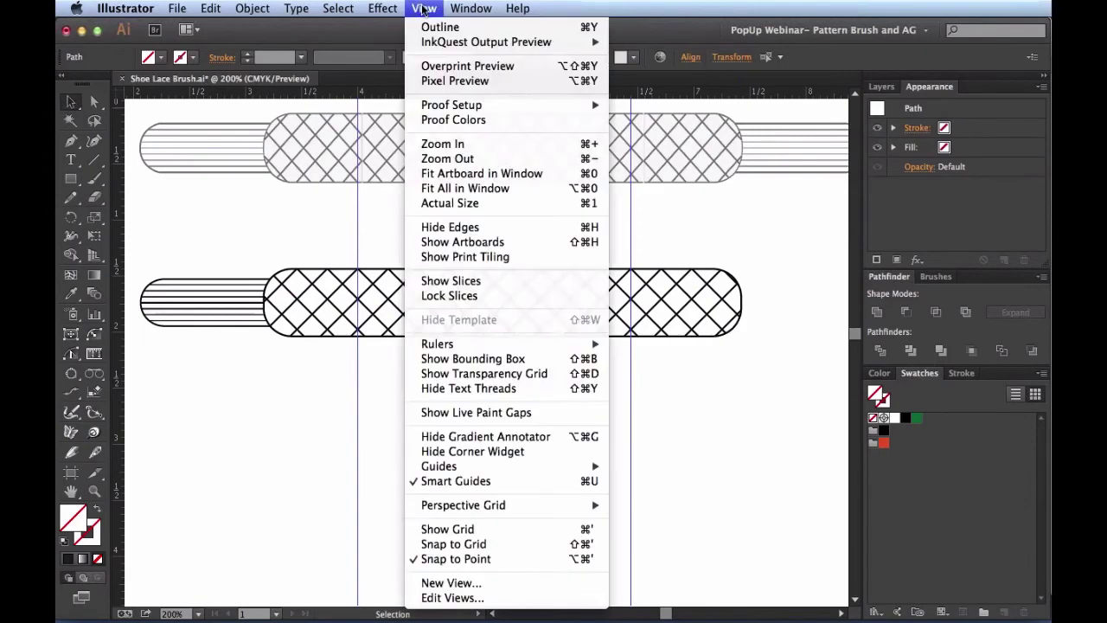
{"action": "mouse_move", "coordinate": [541, 472]}
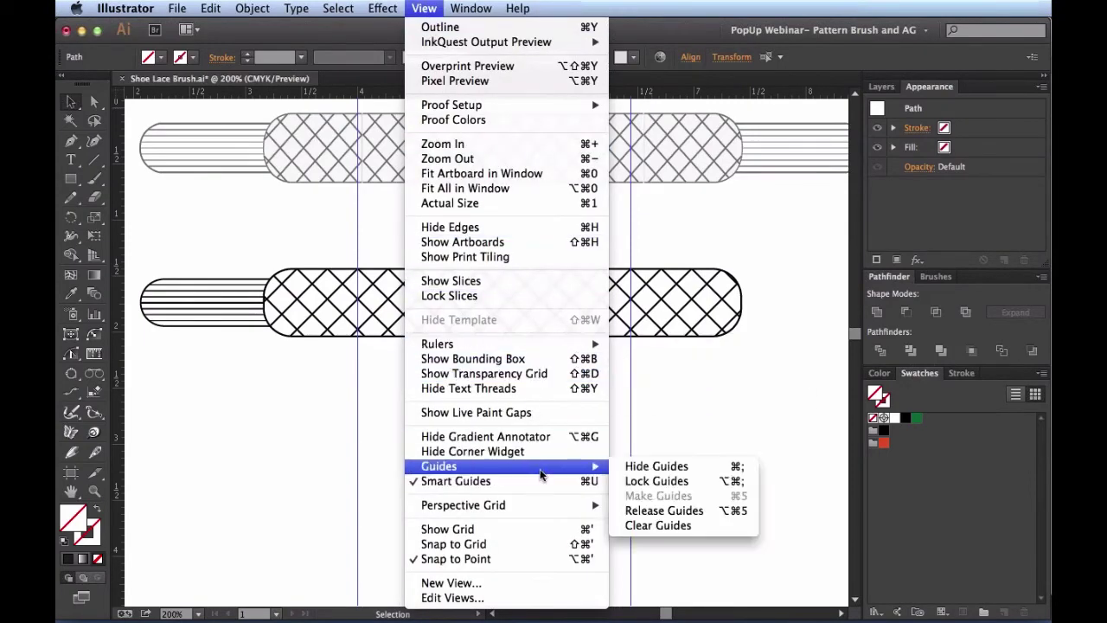
{"action": "left_click", "coordinate": [703, 481]}
Step: Cut off the body's right end beyond the right guide, together with the rectangle, using the Shape Builder tool
{"action": "left_click", "coordinate": [736, 391]}
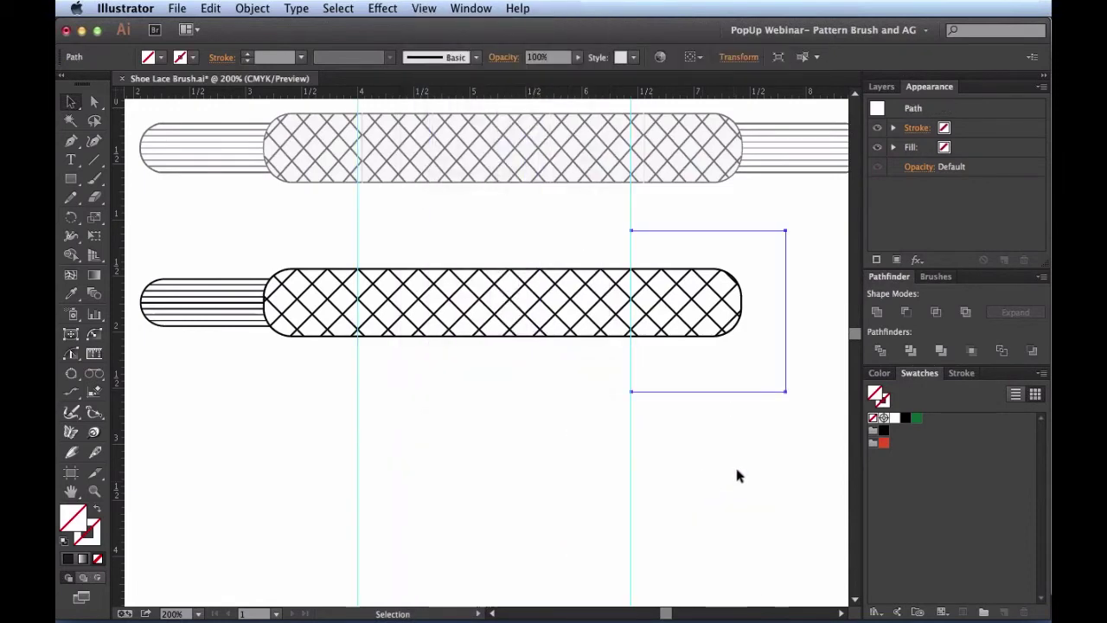
{"action": "left_click_drag", "start_coordinate": [750, 448], "coordinate": [581, 231]}
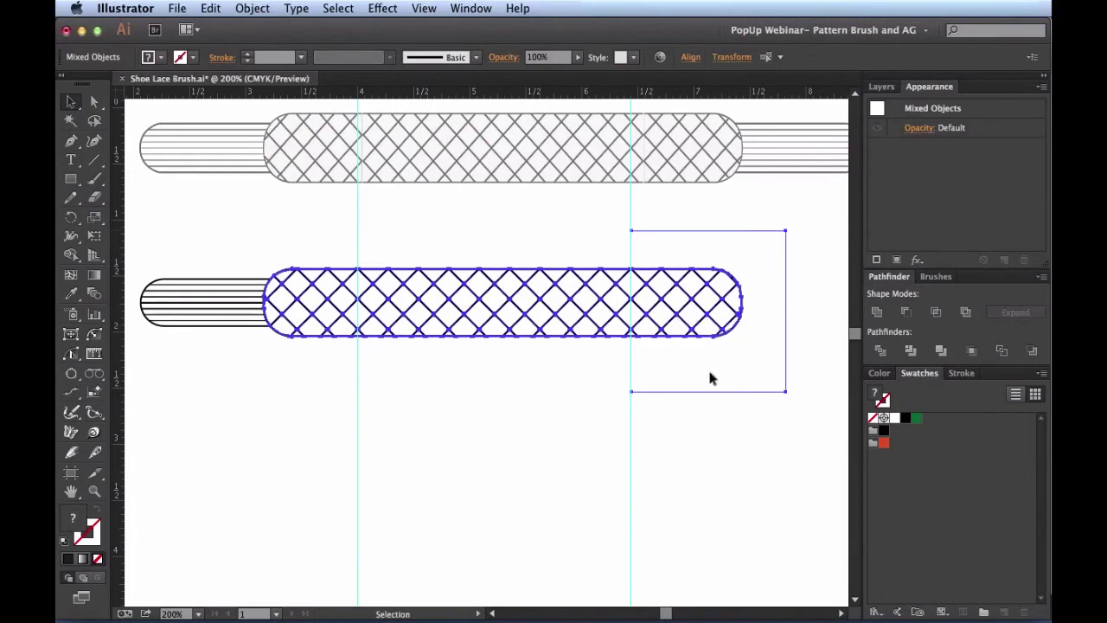
{"action": "key", "text": "shift+m"}
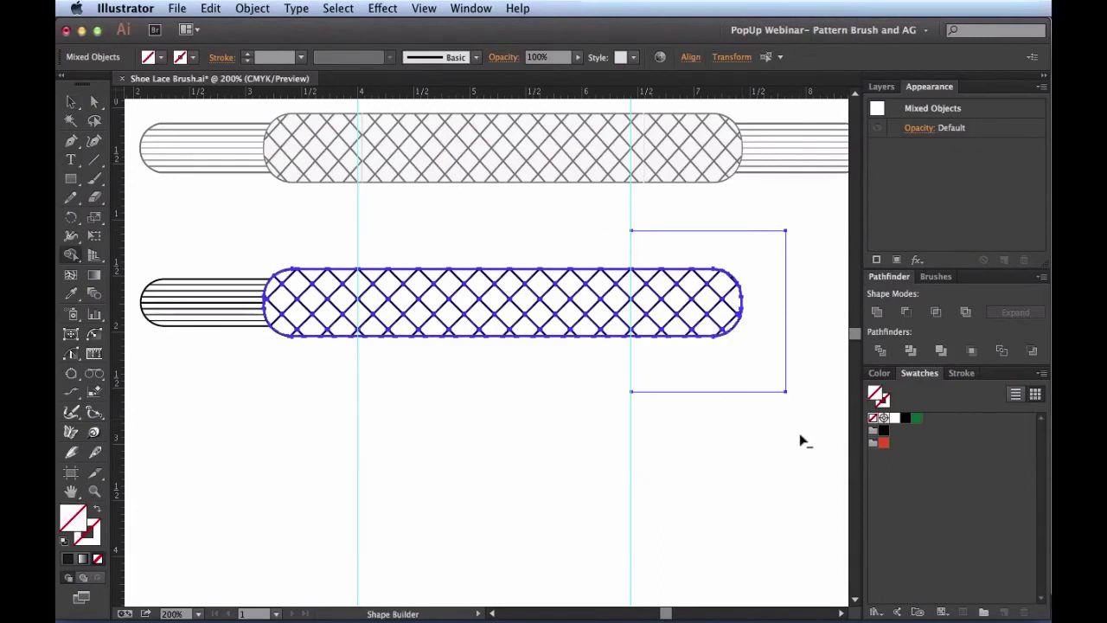
{"action": "mouse_move", "coordinate": [802, 436]}
{"action": "left_mouse_down"}
{"action": "mouse_move", "coordinate": [687, 267]}
{"action": "mouse_move", "coordinate": [632, 216]}
{"action": "left_mouse_up"}
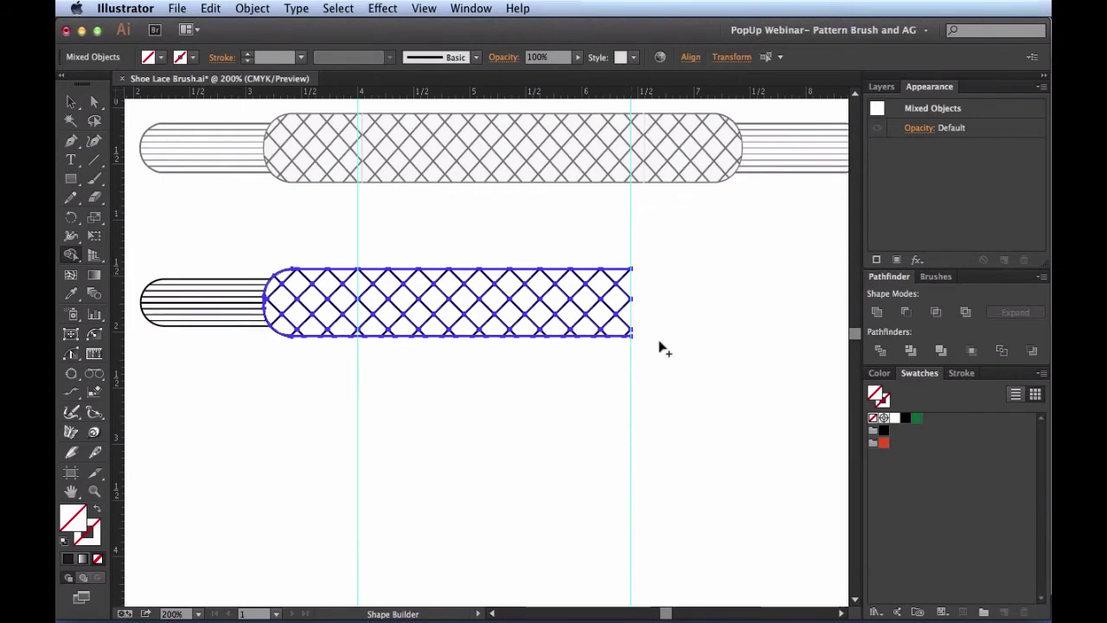
{"action": "key", "text": "v"}
{"action": "left_click", "coordinate": [640, 464]}
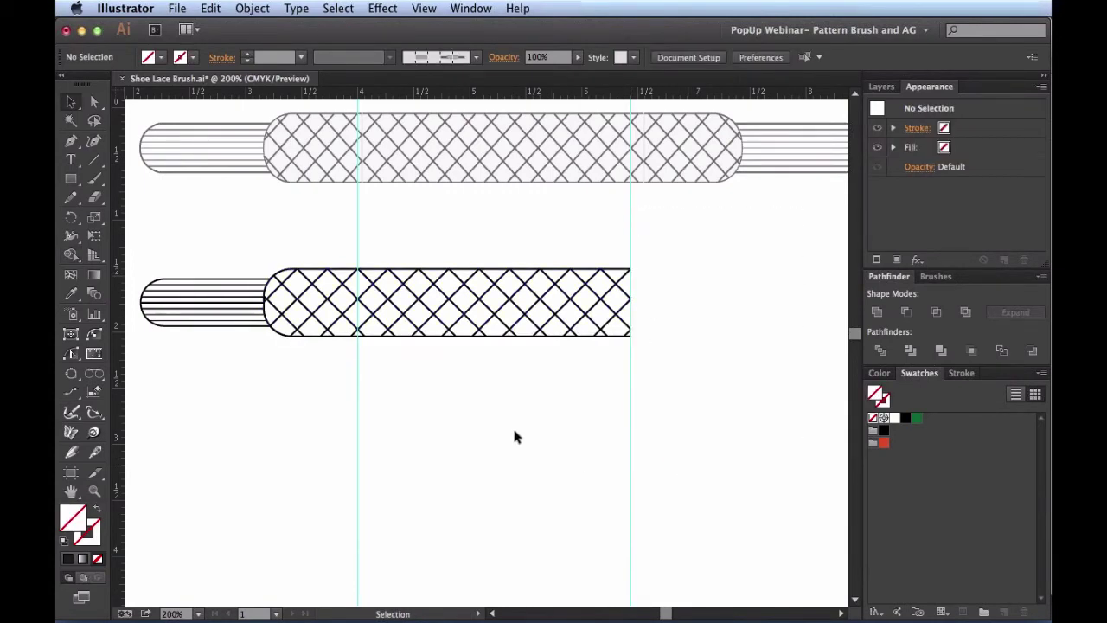
Step: Duplicate the trimmed body and striped tip straight below, and delete the striped tip from the upper original
{"action": "left_click_drag", "start_coordinate": [532, 421], "coordinate": [205, 258]}
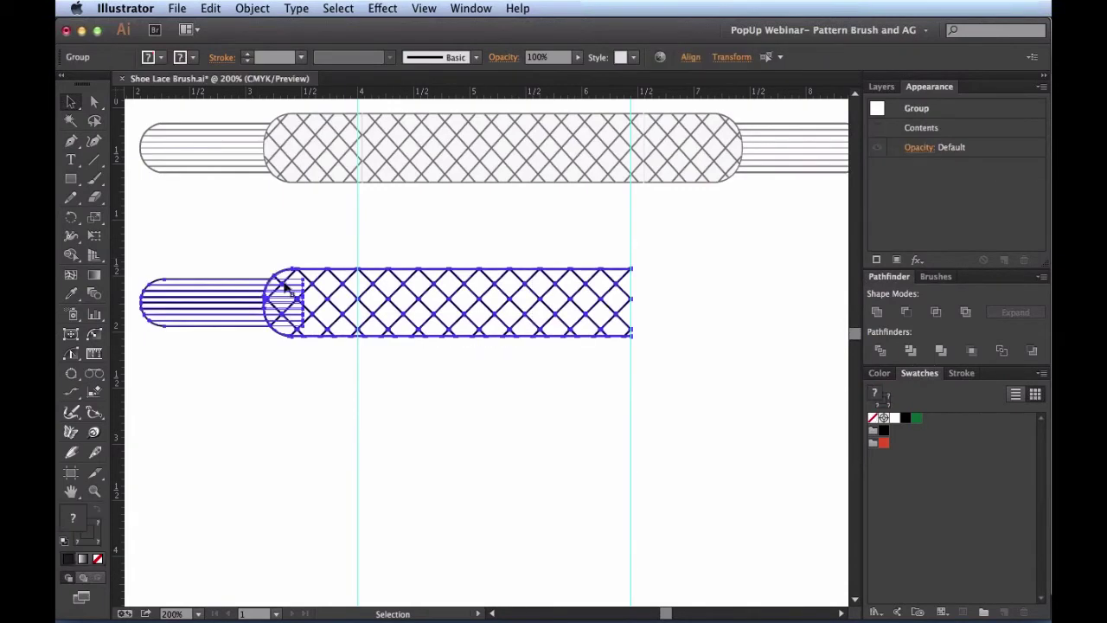
{"action": "left_click_drag", "start_coordinate": [305, 300], "coordinate": [305, 463]}
{"action": "left_click", "coordinate": [419, 387]}
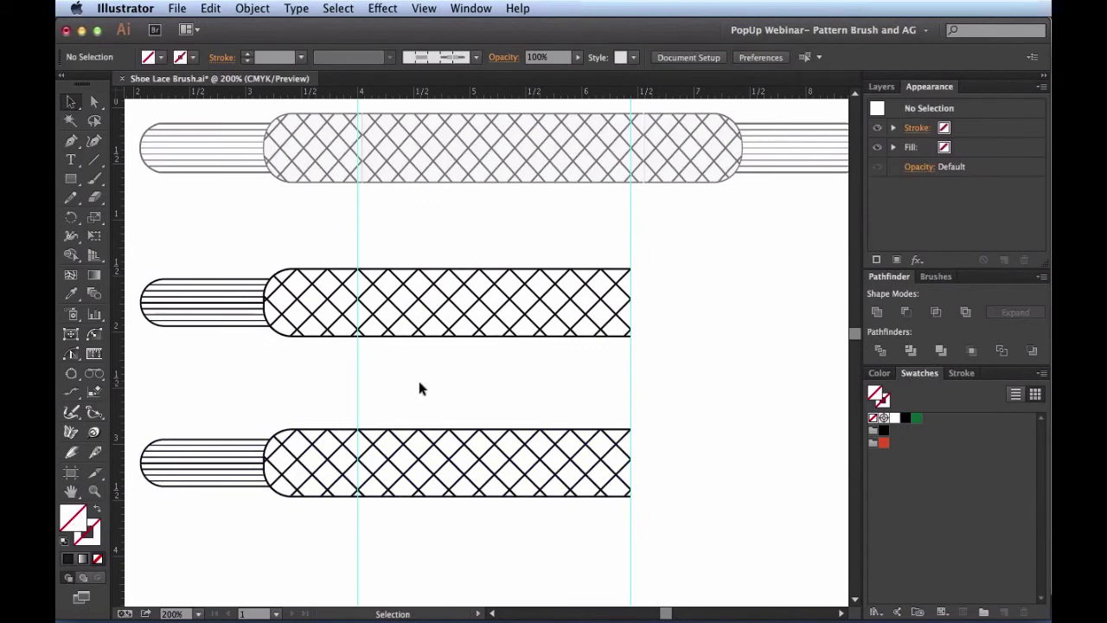
{"action": "left_click_drag", "start_coordinate": [248, 375], "coordinate": [192, 267]}
{"action": "key", "text": "Delete"}
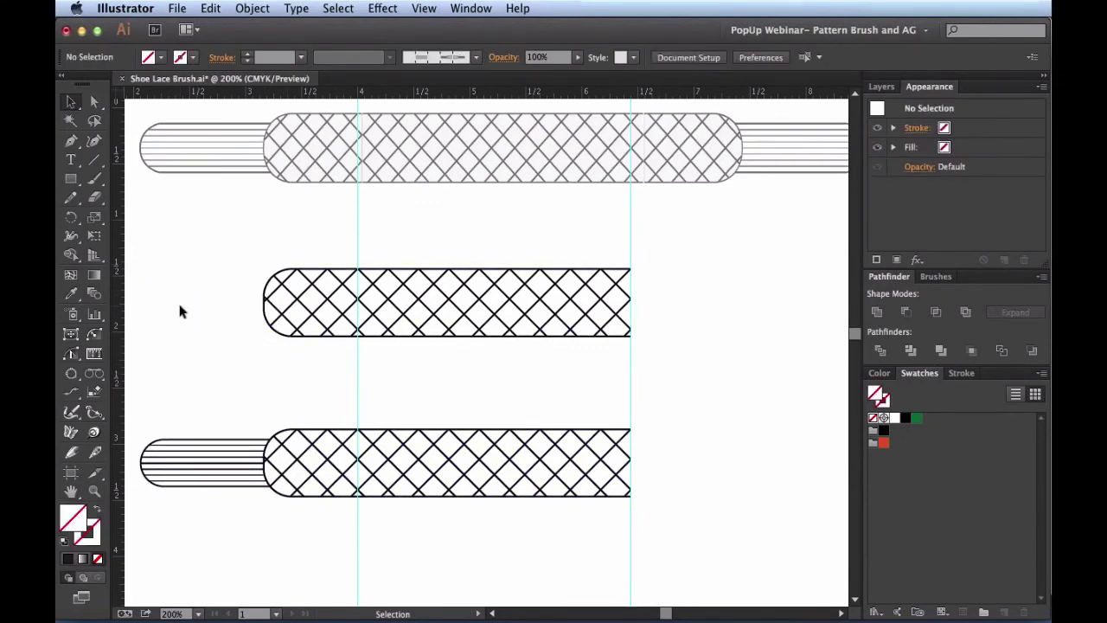
Step: Erase the upper body's rounded left end up to the left guide with a straight-edged Eraser area
{"action": "left_click_drag", "start_coordinate": [222, 372], "coordinate": [320, 299]}
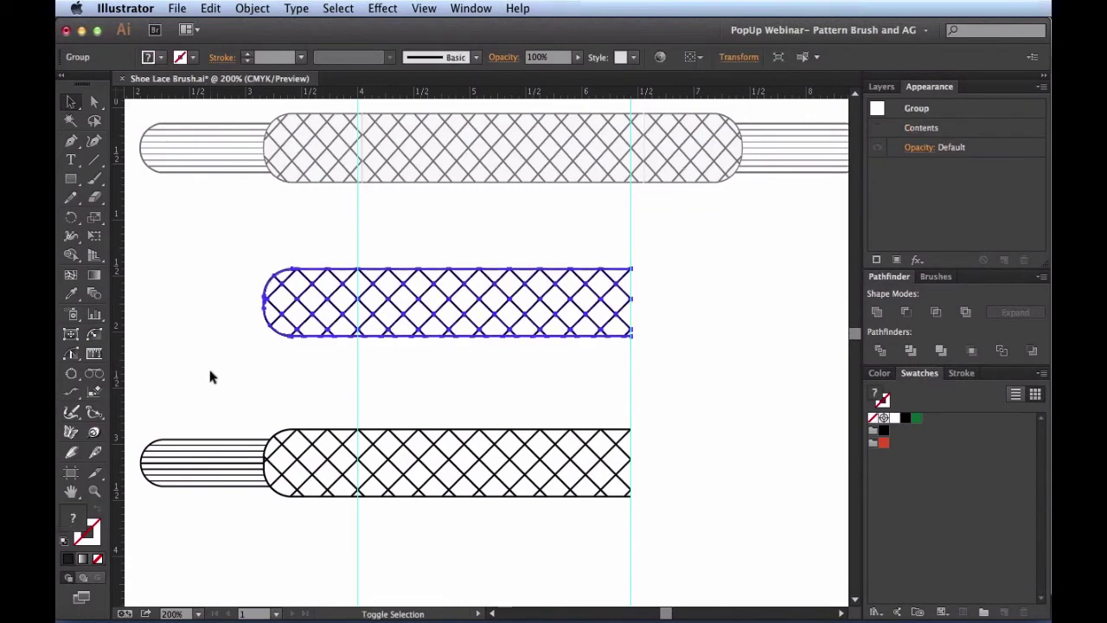
{"action": "key", "text": "shift+b"}
{"action": "key", "text": "v"}
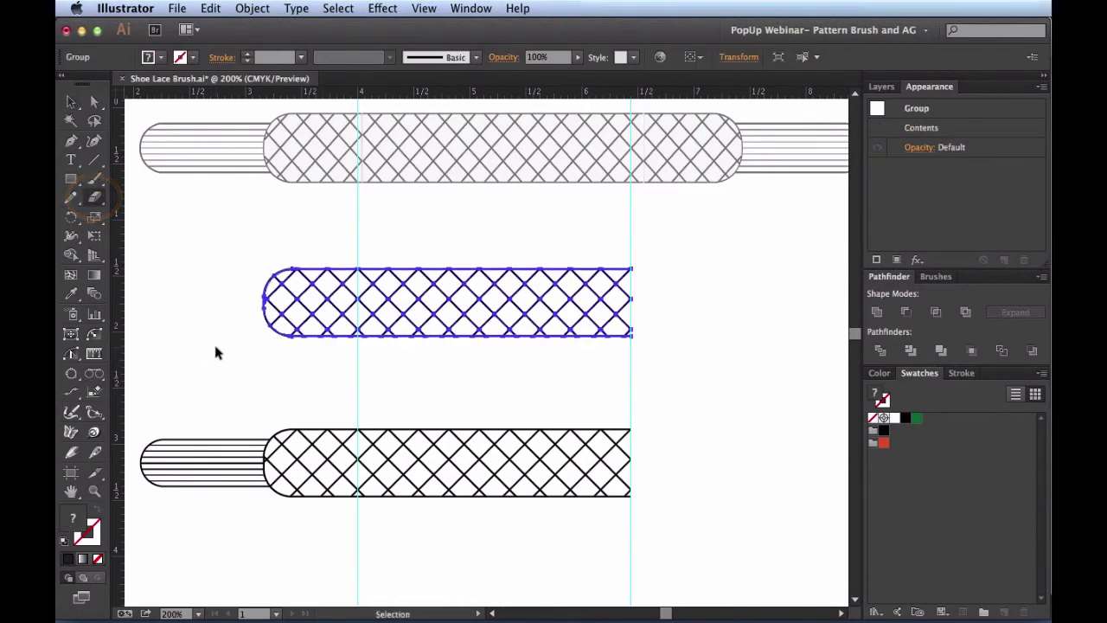
{"action": "key", "text": "super+equal"}
{"action": "left_click_drag", "start_coordinate": [358, 358], "coordinate": [533, 442]}
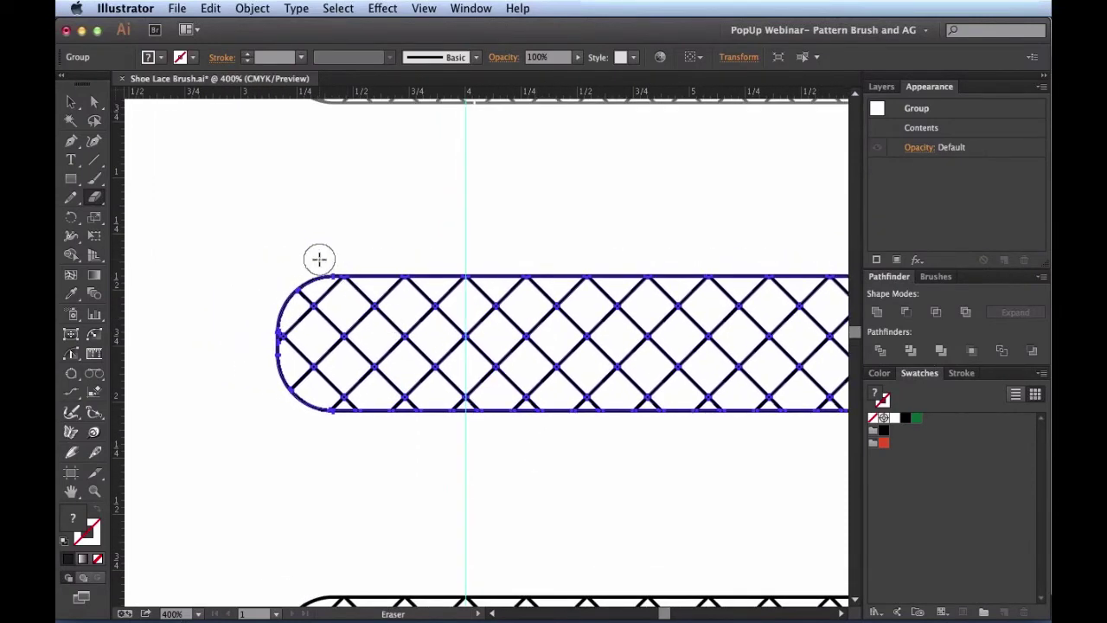
{"action": "mouse_move", "coordinate": [204, 183]}
{"action": "left_mouse_down"}
{"action": "mouse_move", "coordinate": [321, 419]}
{"action": "mouse_move", "coordinate": [465, 485]}
{"action": "left_mouse_up"}
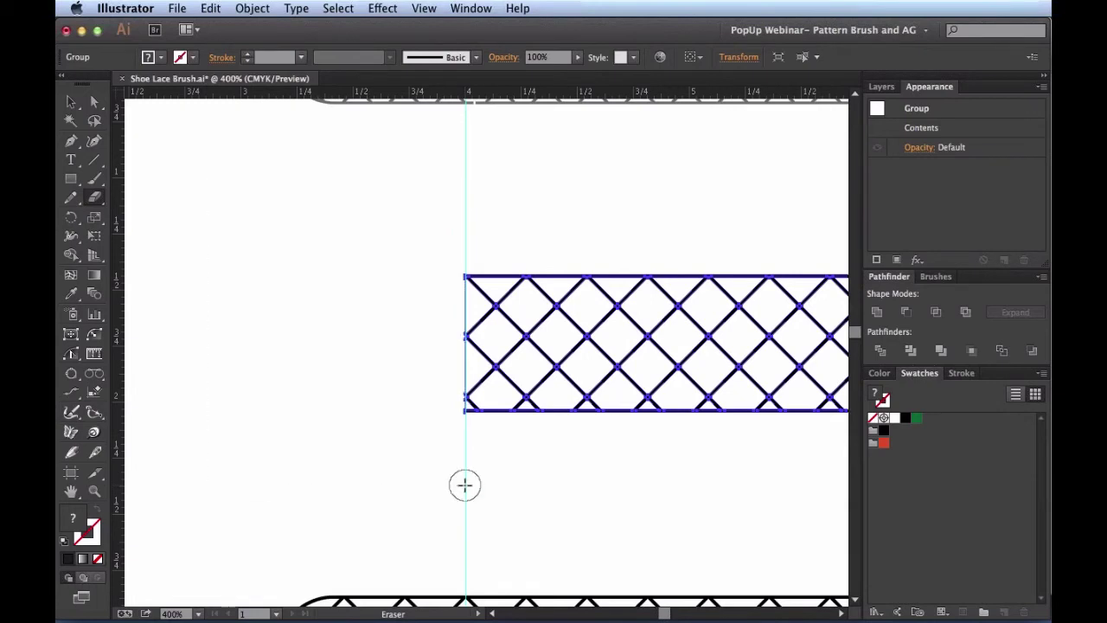
{"action": "key", "text": "v"}
{"action": "left_click", "coordinate": [348, 454]}
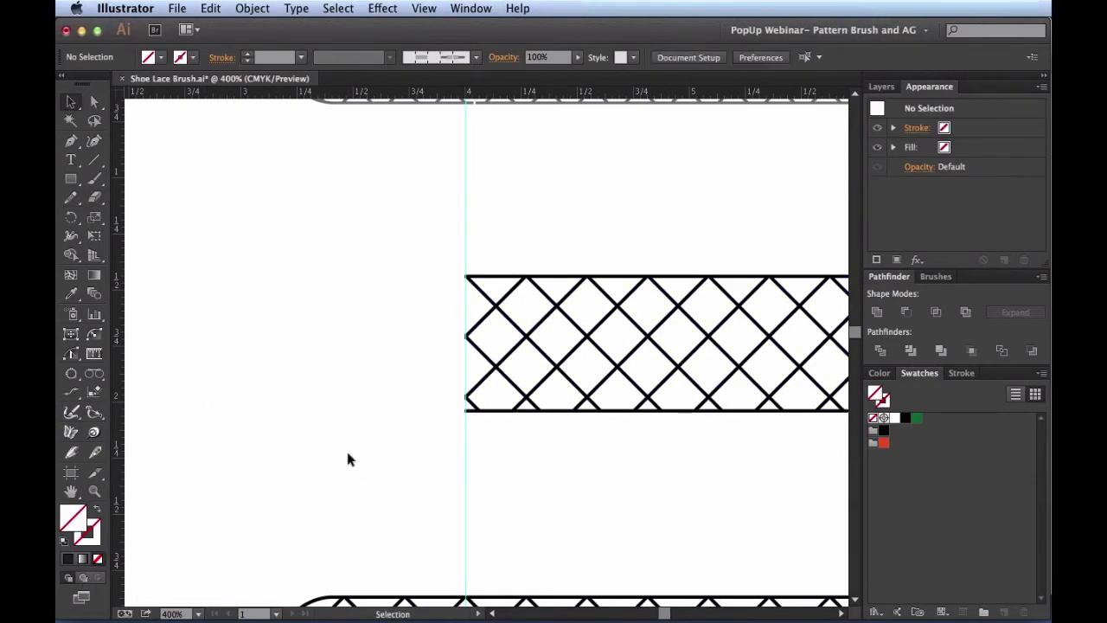
Step: Undo the last erase on the upper body, and erase its rounded left end again exactly up to the left guide
{"action": "key", "text": "super+z"}
{"action": "key", "text": "super+z"}
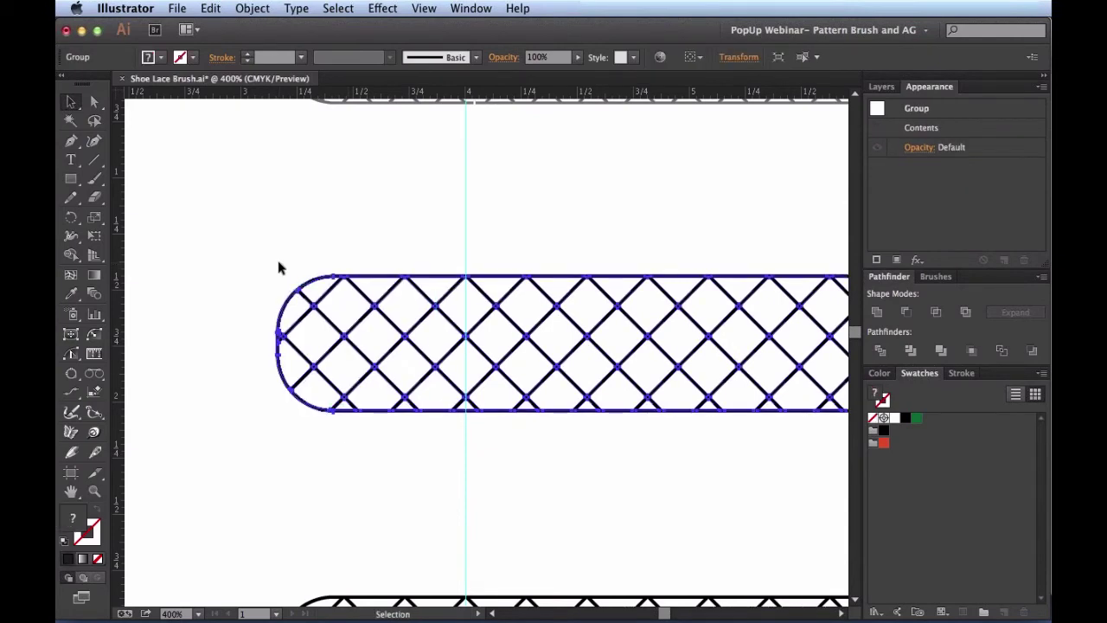
{"action": "key", "text": "shift+e"}
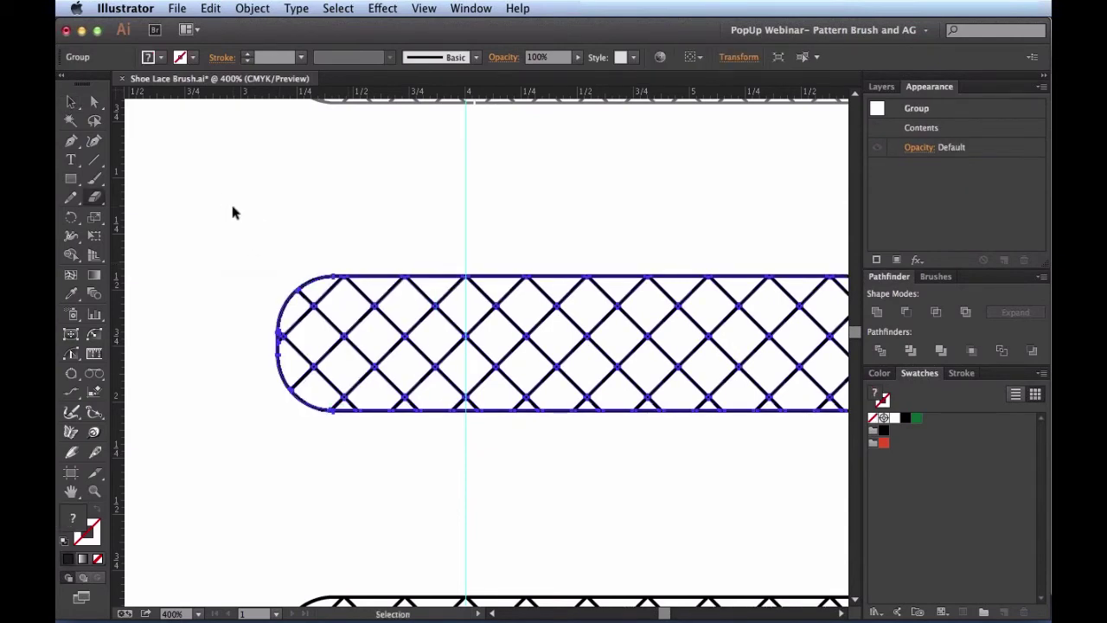
{"action": "left_click", "coordinate": [267, 272], "text": "super"}
{"action": "left_click_drag", "start_coordinate": [420, 304], "coordinate": [429, 322]}
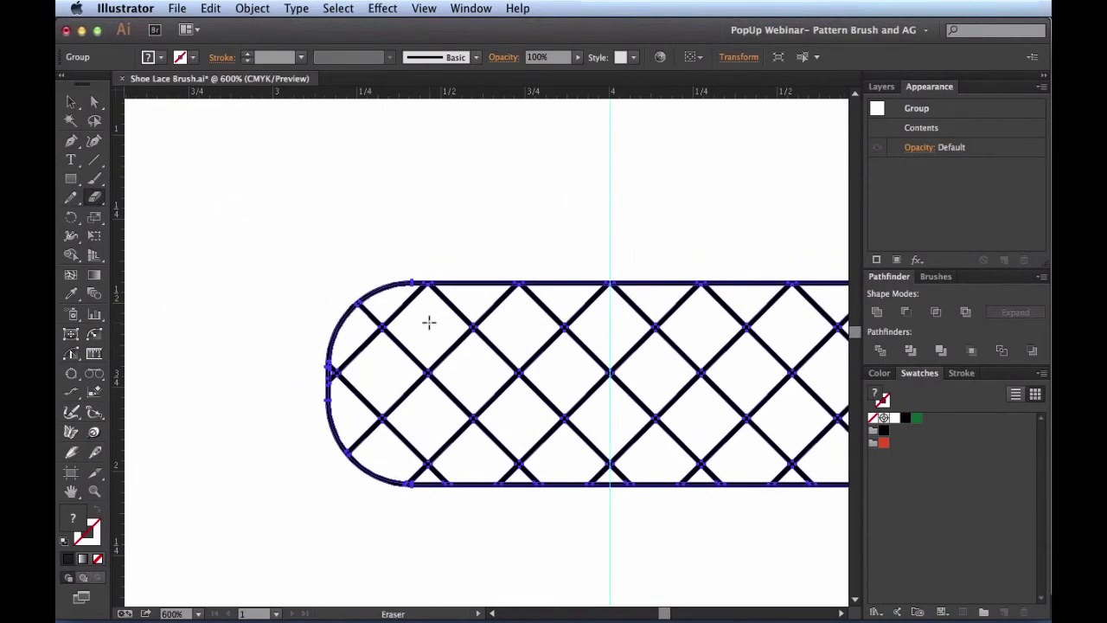
{"action": "mouse_move", "coordinate": [222, 196]}
{"action": "left_mouse_down"}
{"action": "mouse_move", "coordinate": [440, 453]}
{"action": "mouse_move", "coordinate": [590, 580]}
{"action": "mouse_move", "coordinate": [610, 563]}
{"action": "left_mouse_up"}
{"action": "key", "text": "v"}
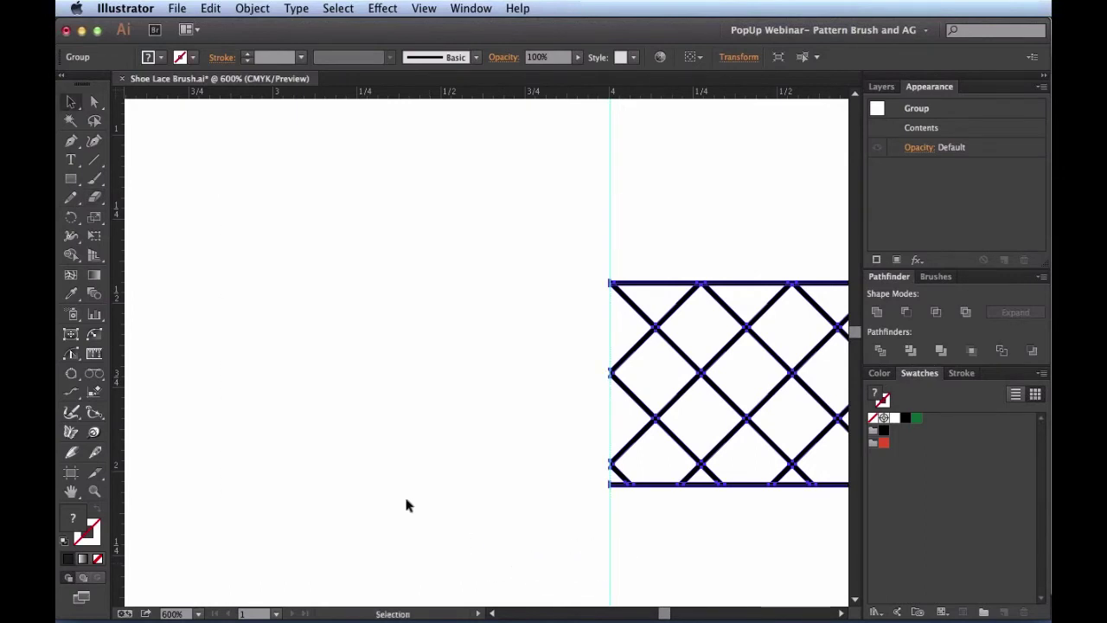
{"action": "left_click", "coordinate": [399, 476]}
{"action": "key", "text": "a"}
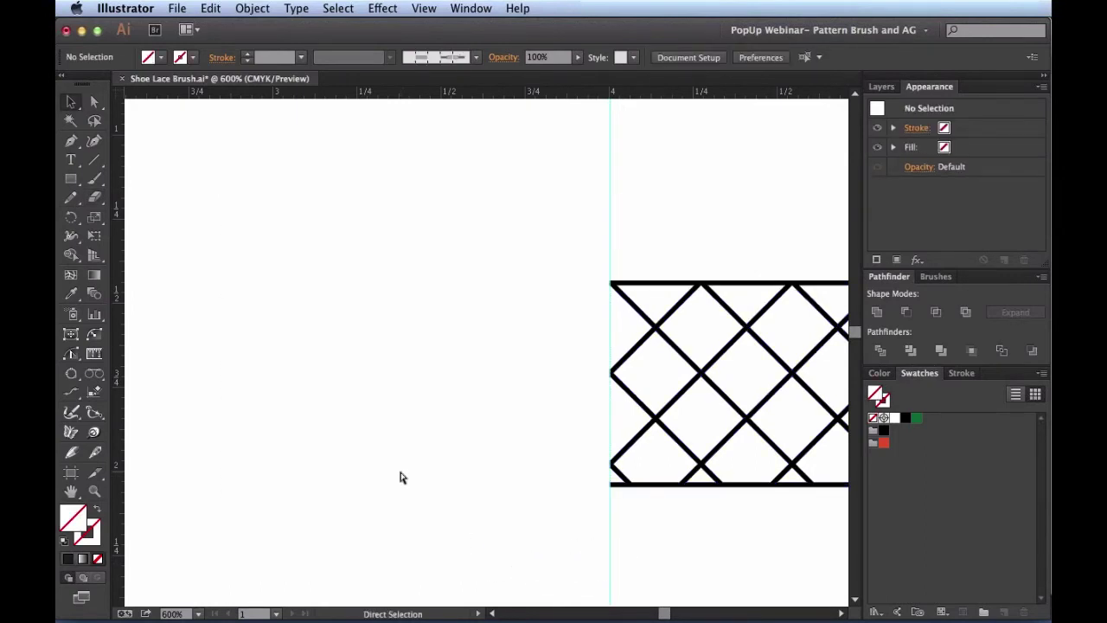
Step: Erase the lower body's crosshatched section between the two guides with a straight-edged Eraser area, keeping the part before the left guide
{"action": "key", "text": "super+minus"}
{"action": "key", "text": "super+minus"}
{"action": "key", "text": "super+minus"}
{"action": "key", "text": "super+minus"}
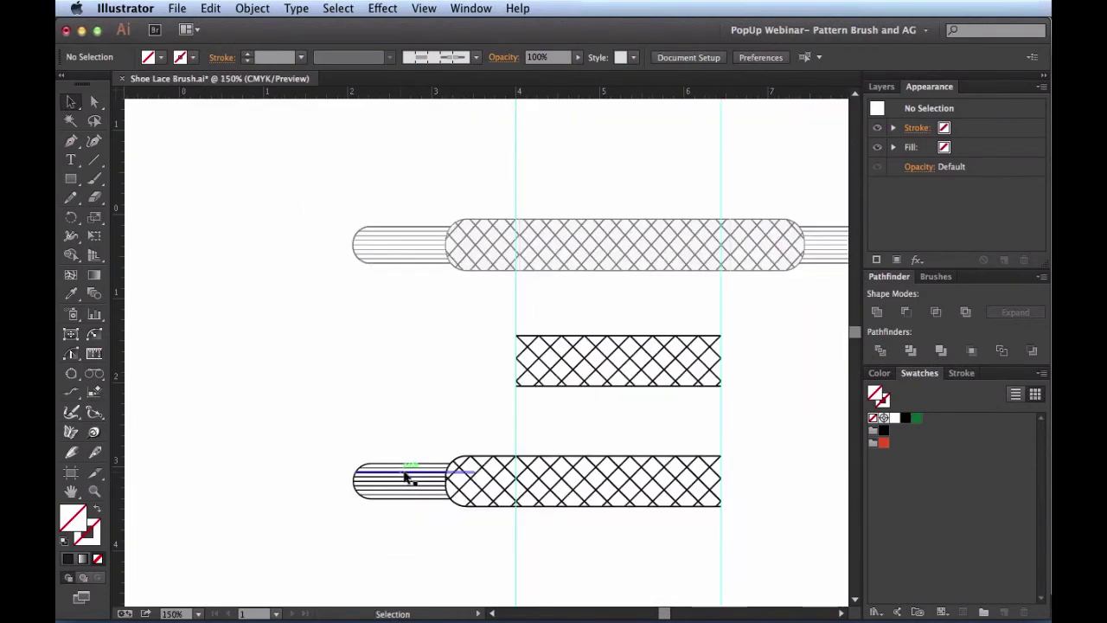
{"action": "left_click_drag", "start_coordinate": [560, 486], "coordinate": [436, 430]}
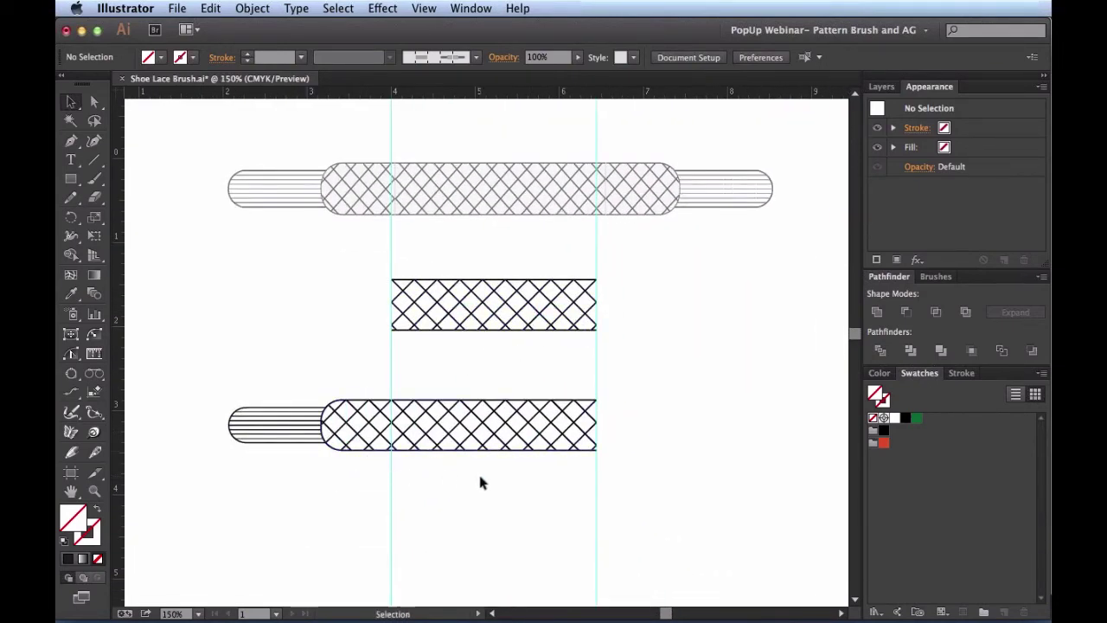
{"action": "left_click_drag", "start_coordinate": [477, 471], "coordinate": [560, 387]}
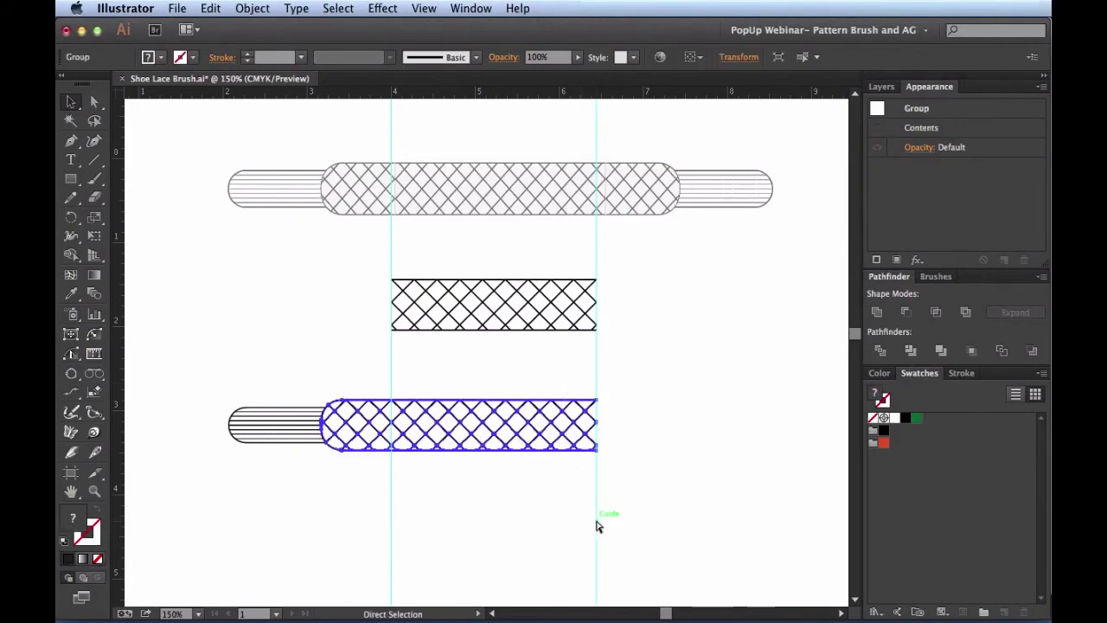
{"action": "key", "text": "super+equal"}
{"action": "key", "text": "super+equal"}
{"action": "key", "text": "super+equal"}
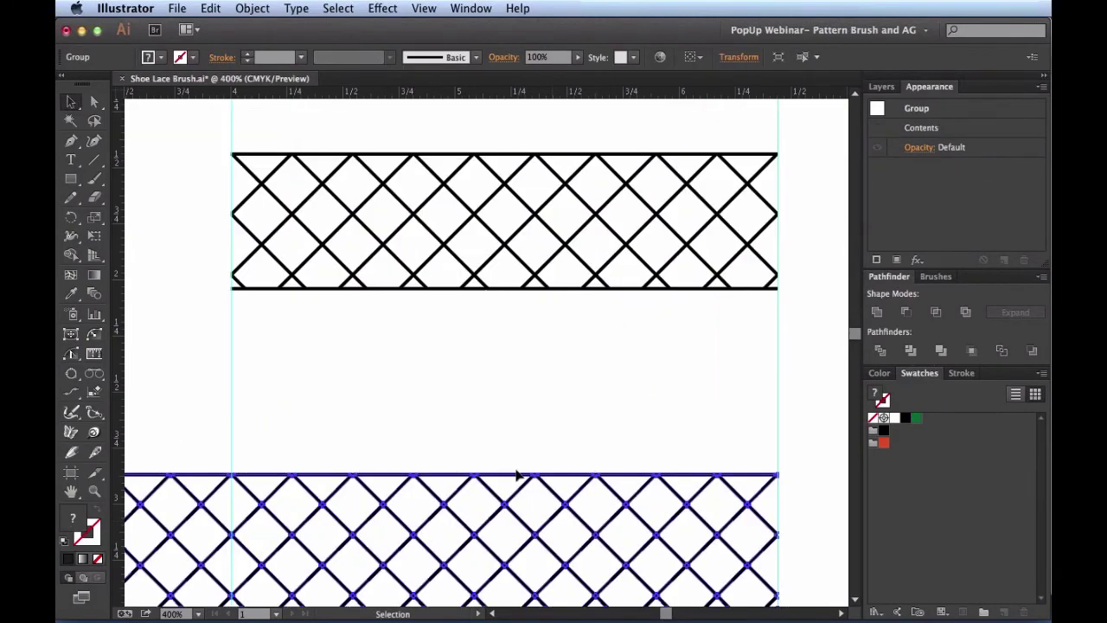
{"action": "left_click_drag", "start_coordinate": [509, 444], "coordinate": [470, 360]}
{"action": "key", "text": "shift+e"}
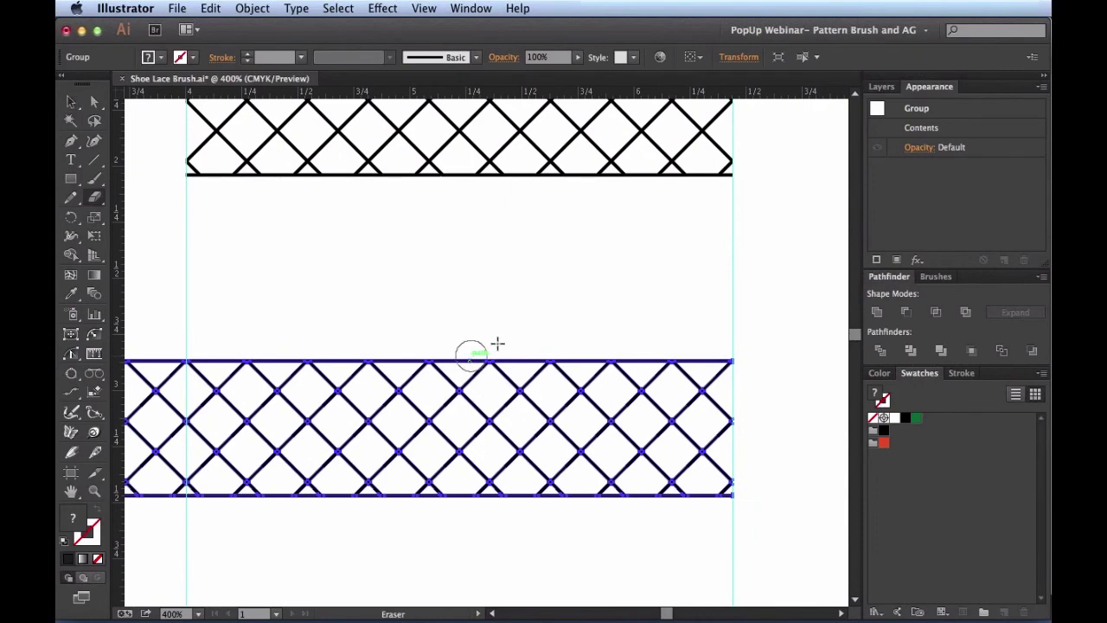
{"action": "left_click_drag", "start_coordinate": [777, 310], "coordinate": [186, 549]}
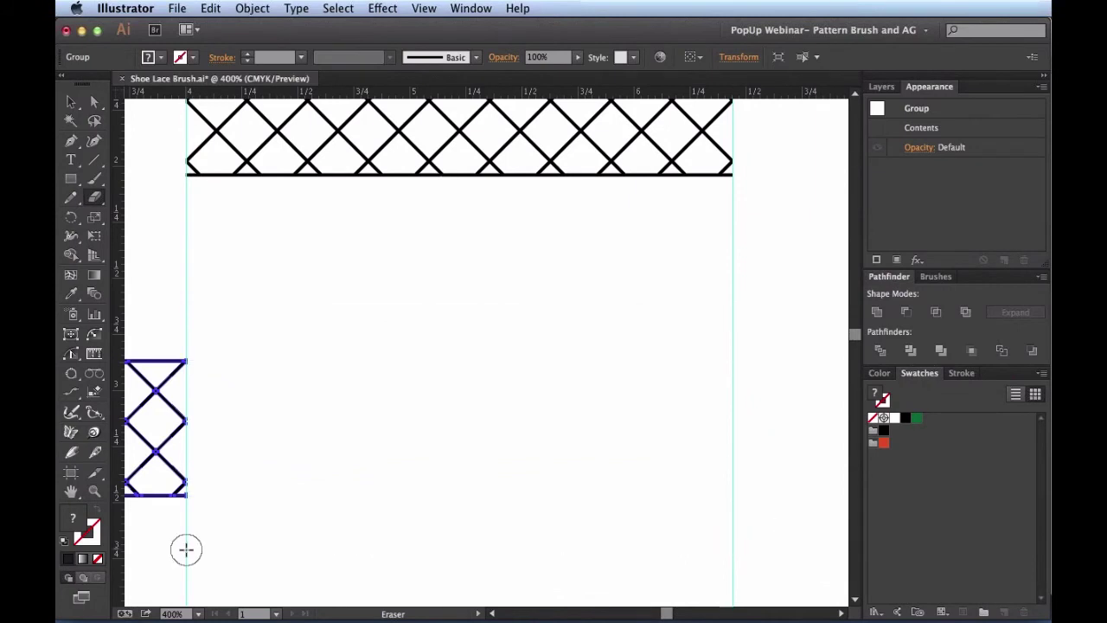
{"action": "key", "text": "v"}
{"action": "left_click", "coordinate": [340, 507]}
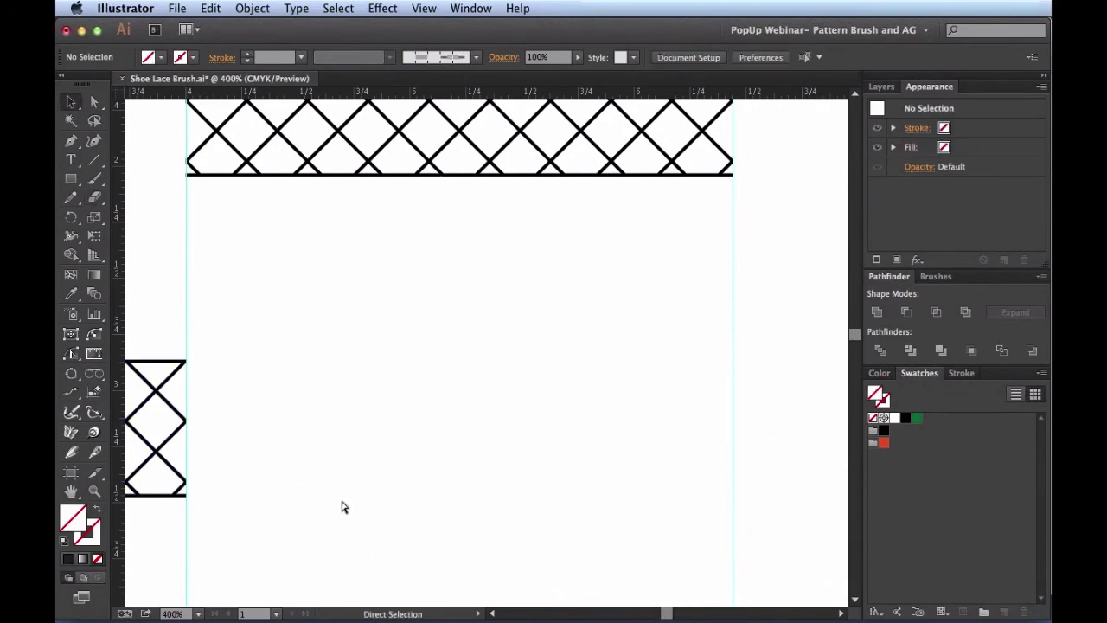
Step: Move the striped-tip end piece up and to the left, clear of the left guide
{"action": "key", "text": "super+minus"}
{"action": "key", "text": "super+minus"}
{"action": "key", "text": "space"}
{"action": "left_click_drag", "start_coordinate": [481, 403], "coordinate": [648, 381]}
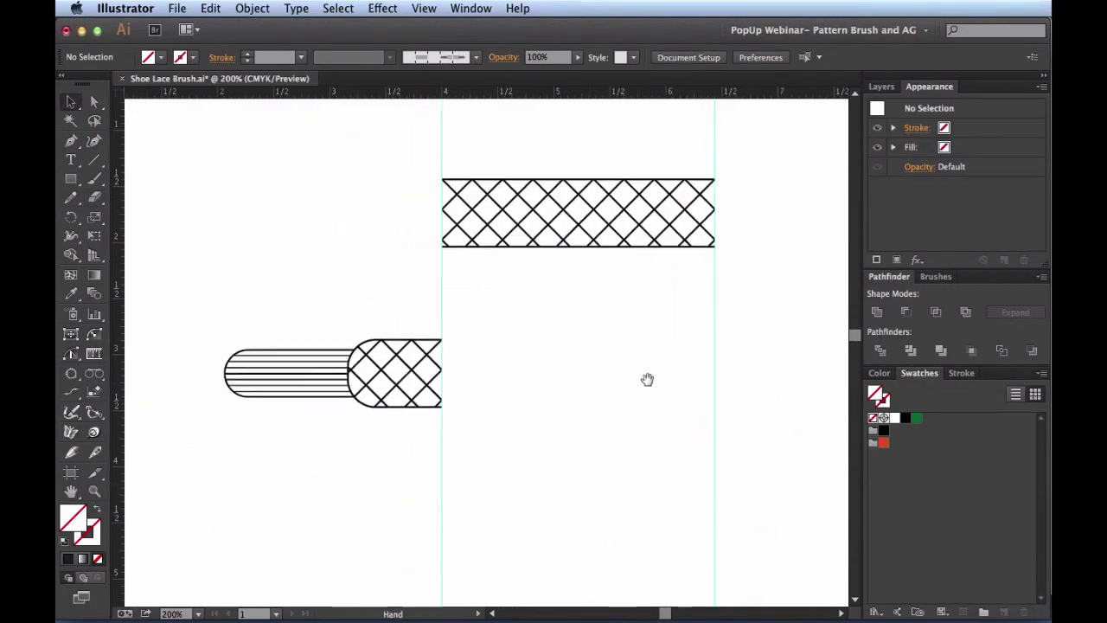
{"action": "left_click_drag", "start_coordinate": [318, 460], "coordinate": [546, 343]}
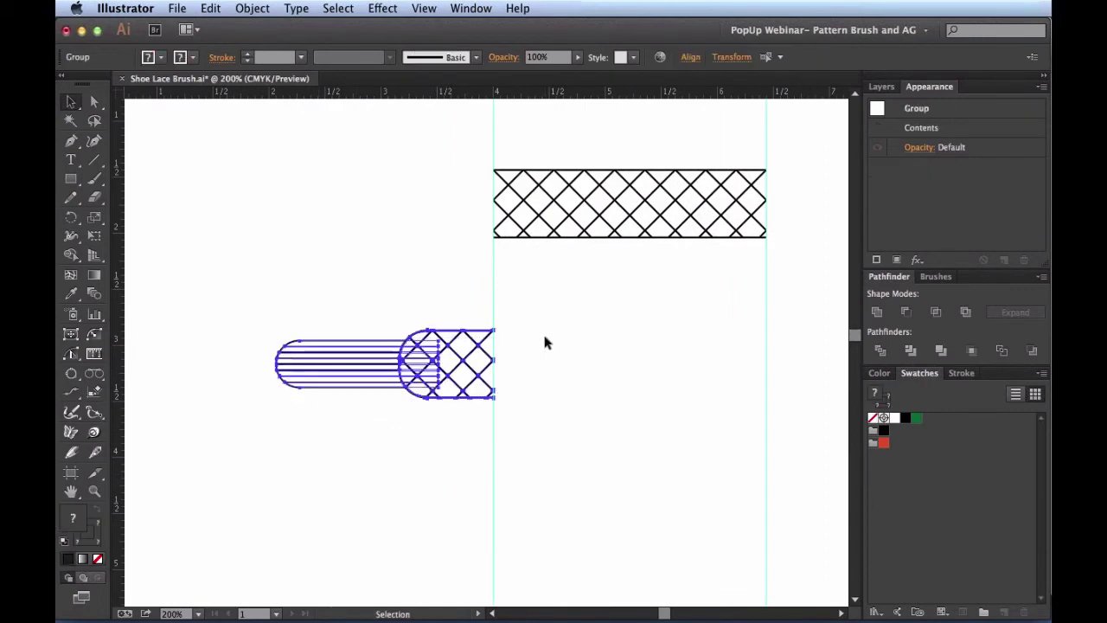
{"action": "key", "text": "a"}
{"action": "left_click", "coordinate": [648, 366]}
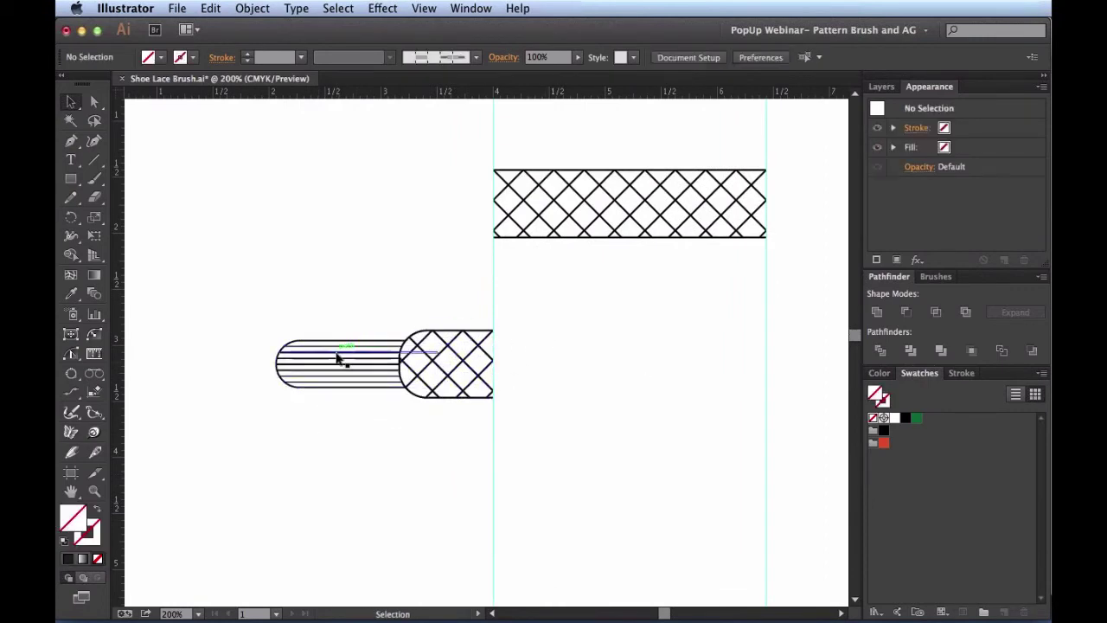
{"action": "left_click_drag", "start_coordinate": [313, 354], "coordinate": [250, 263]}
{"action": "left_click", "coordinate": [673, 346]}
{"action": "key", "text": "a"}
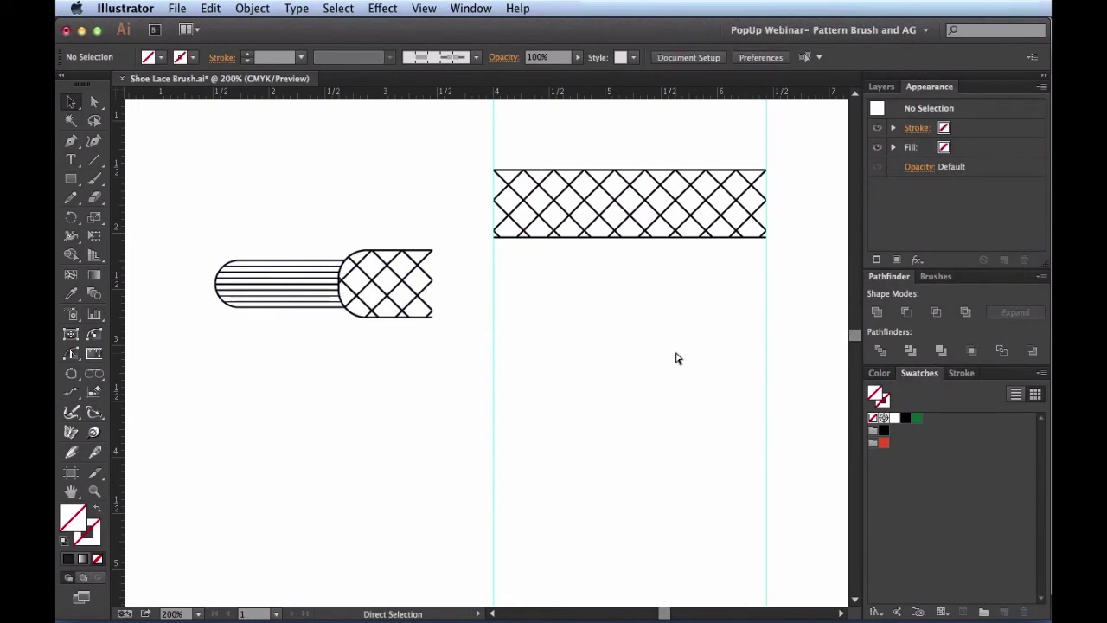
Step: Create a new pattern brush named Shoe Lace 2015 from the crosshatched side tile
{"action": "key", "text": "super+minus"}
{"action": "left_click_drag", "start_coordinate": [568, 423], "coordinate": [521, 467]}
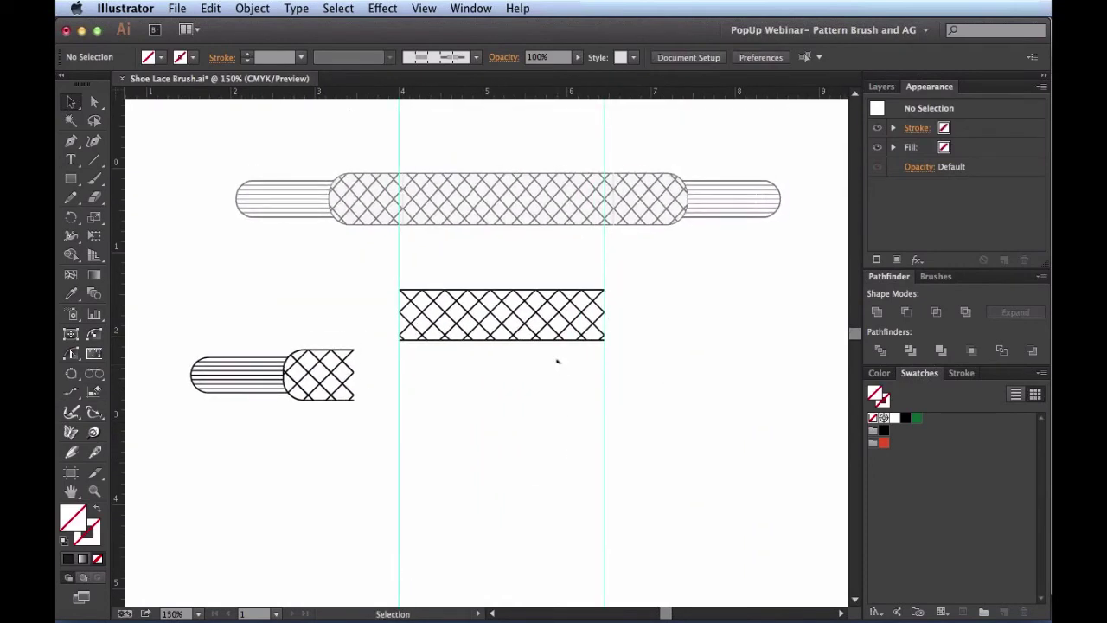
{"action": "left_click", "coordinate": [471, 9]}
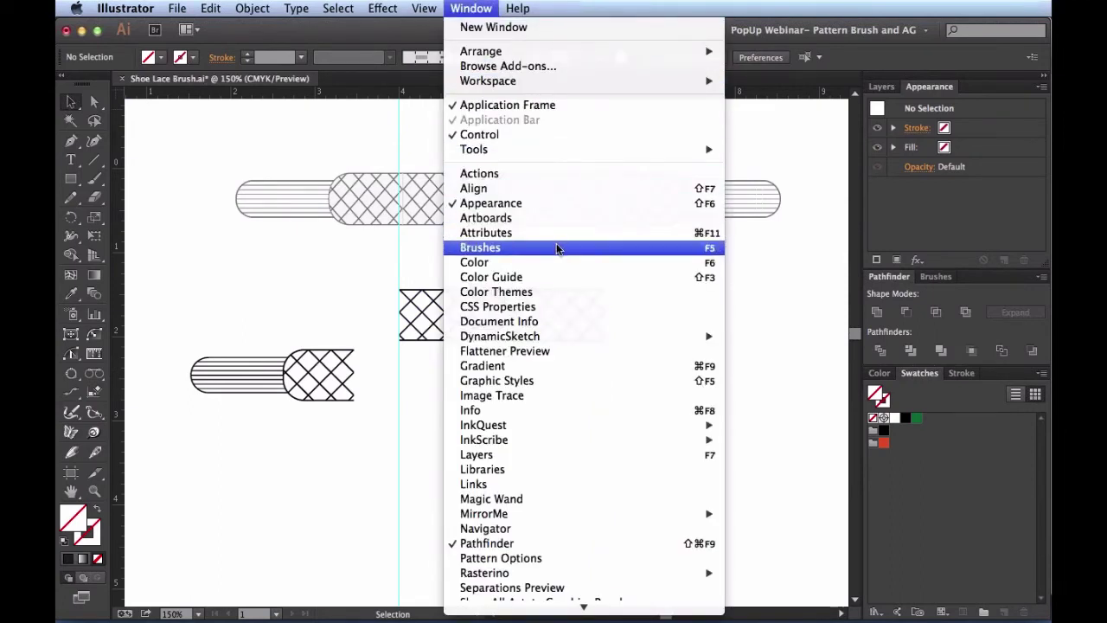
{"action": "left_click", "coordinate": [556, 246]}
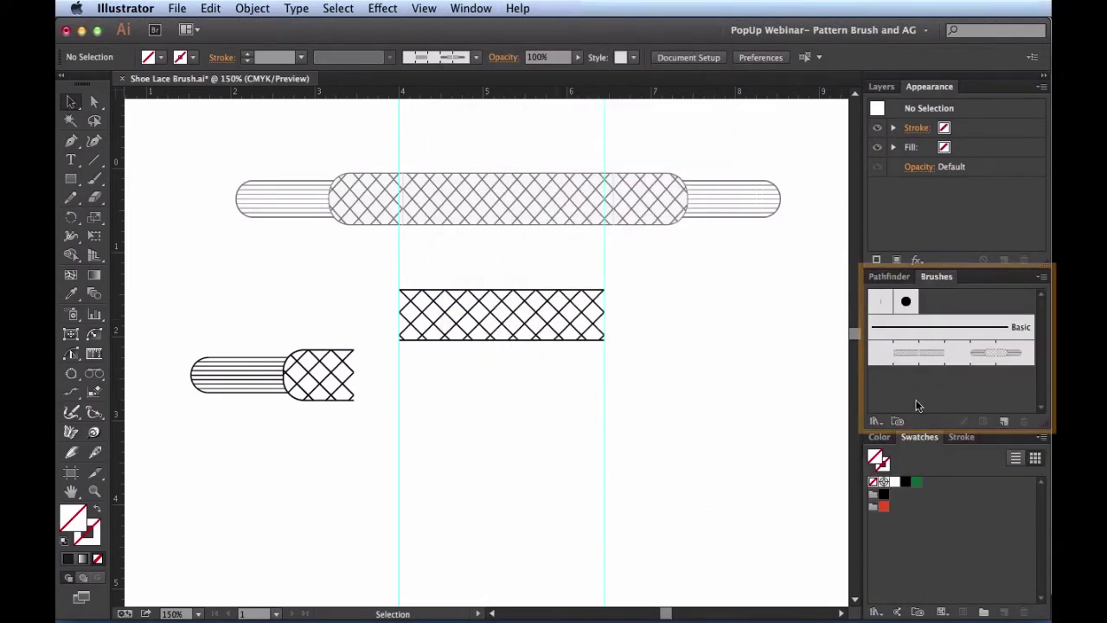
{"action": "left_click_drag", "start_coordinate": [613, 383], "coordinate": [465, 244]}
{"action": "mouse_move", "coordinate": [491, 317]}
{"action": "left_mouse_down"}
{"action": "mouse_move", "coordinate": [679, 383]}
{"action": "mouse_move", "coordinate": [905, 383]}
{"action": "left_mouse_up"}
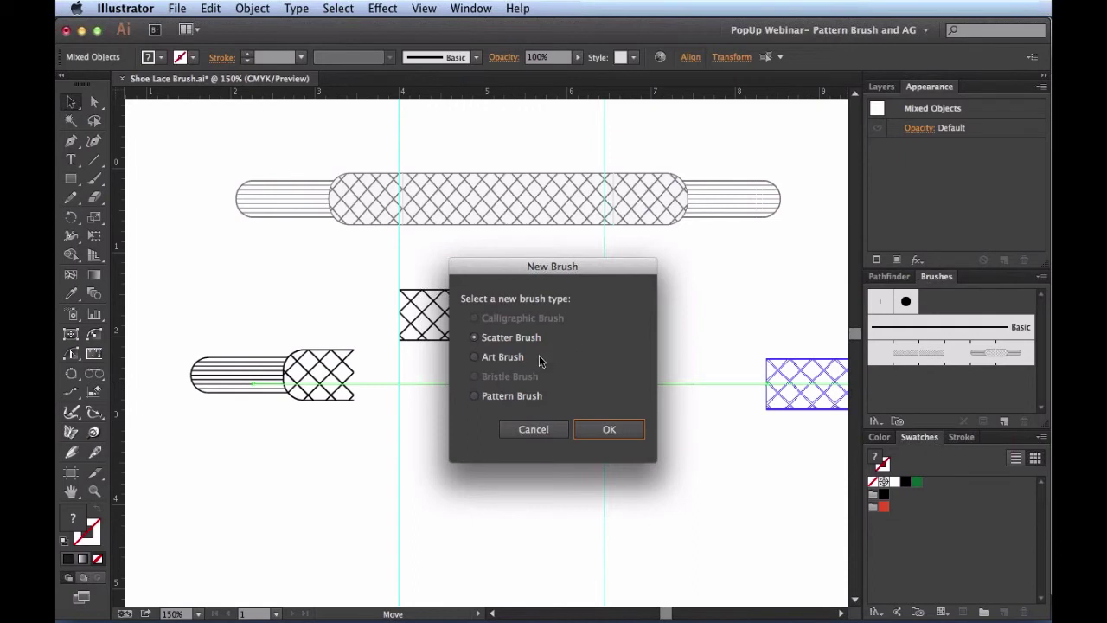
{"action": "left_click", "coordinate": [474, 395]}
{"action": "left_click", "coordinate": [597, 432]}
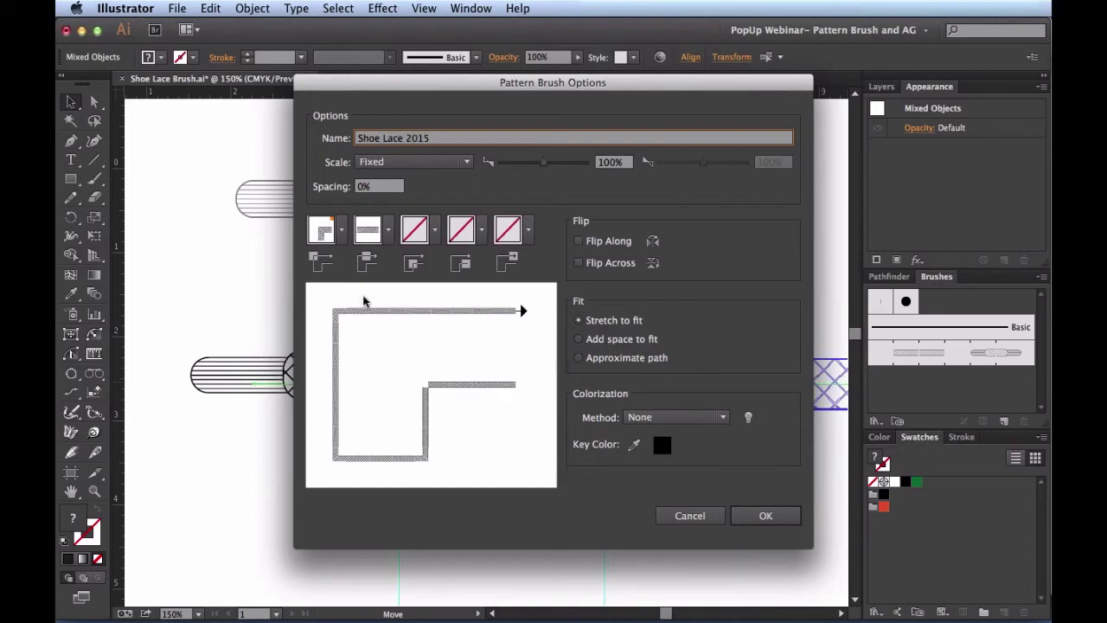
Step: Set the outer and inner corner tiles of the Shoe Lace 2015 brush to Auto-Sliced
{"action": "left_click", "coordinate": [342, 230]}
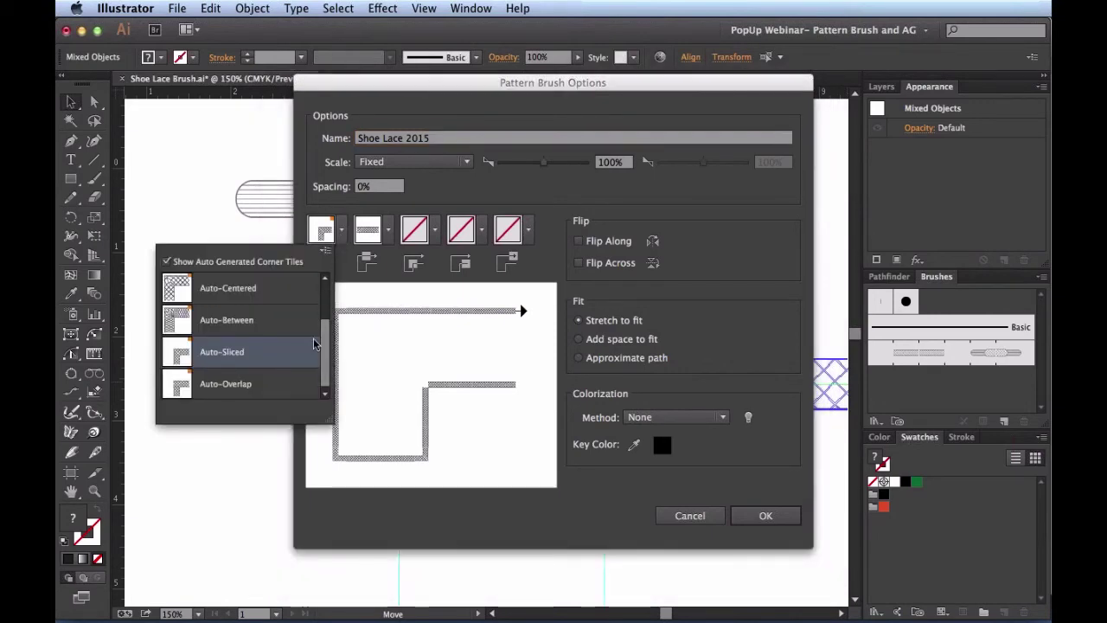
{"action": "left_click", "coordinate": [276, 359]}
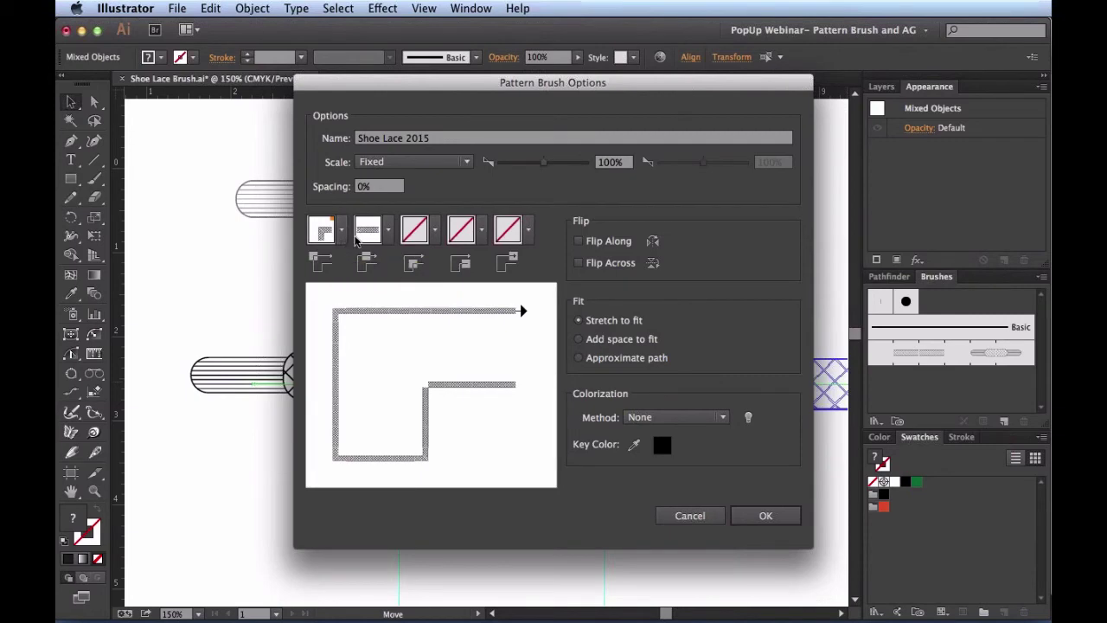
{"action": "left_click", "coordinate": [388, 231]}
{"action": "left_click", "coordinate": [435, 230]}
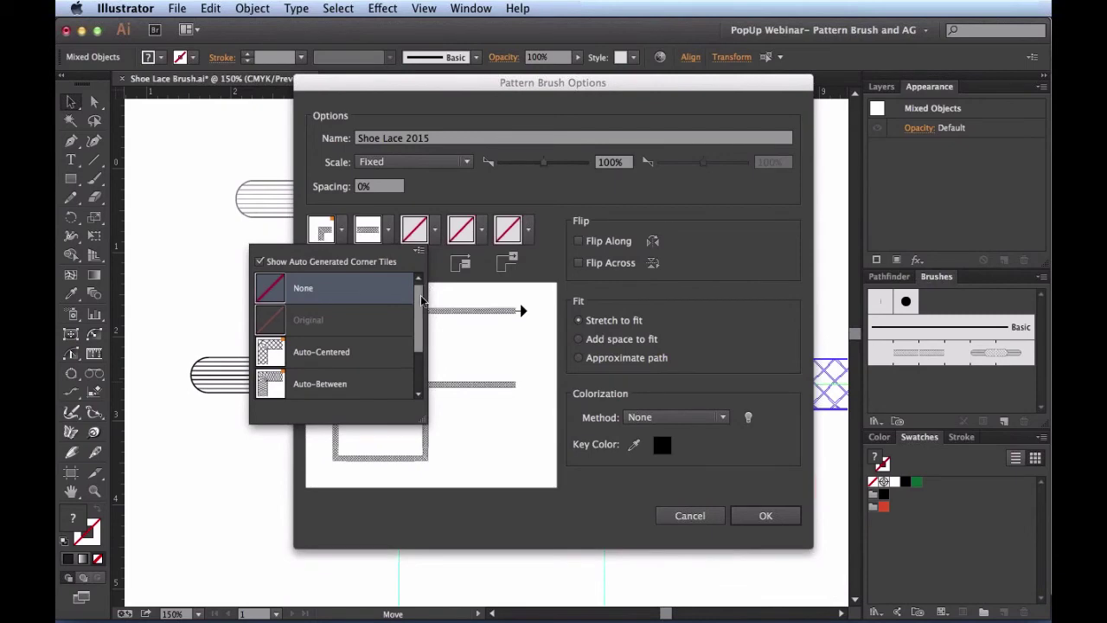
{"action": "scroll", "coordinate": [416, 312], "scroll_direction": "down", "scroll_amount": 1}
{"action": "scroll", "coordinate": [416, 311], "scroll_direction": "down", "scroll_amount": 3}
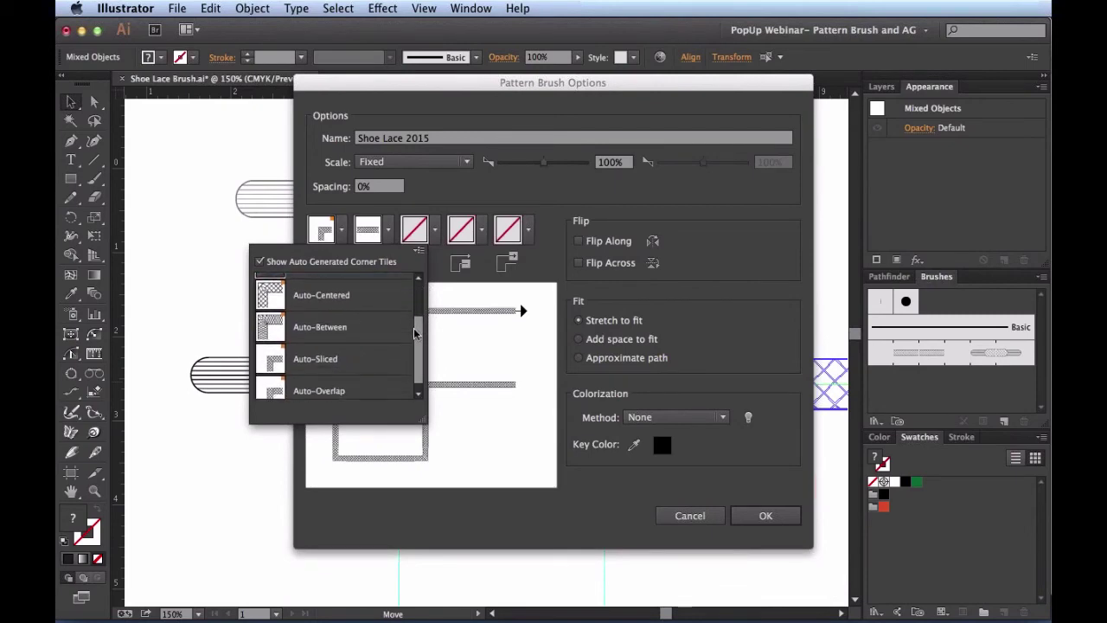
{"action": "left_click", "coordinate": [384, 359]}
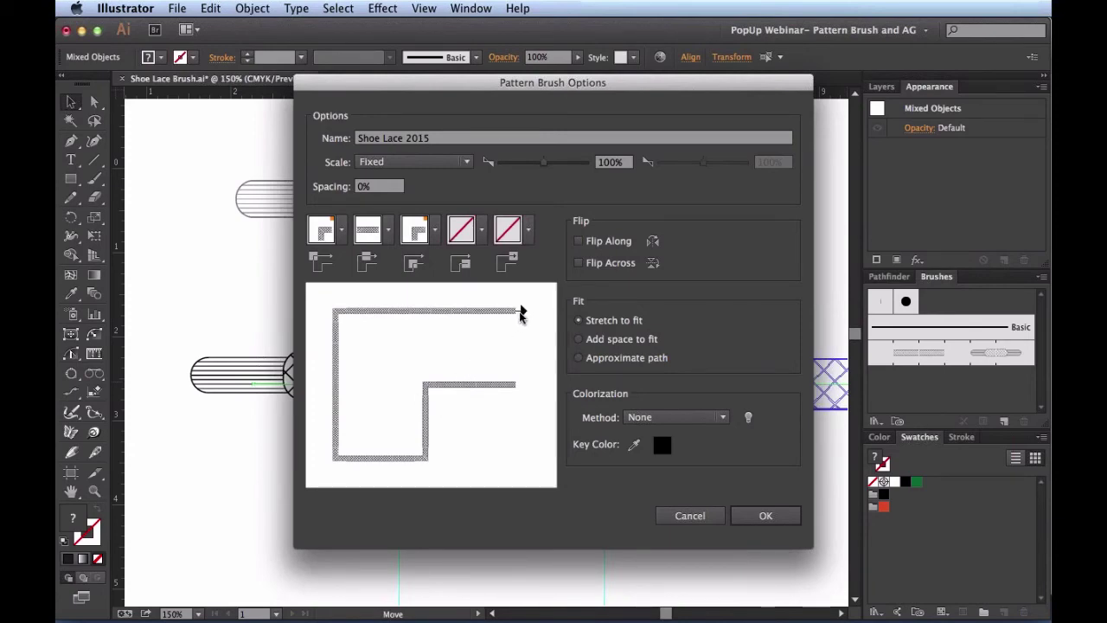
Step: Leave the start and end tiles at None, accept the pattern brush options and deselect the side tile
{"action": "left_click", "coordinate": [481, 231]}
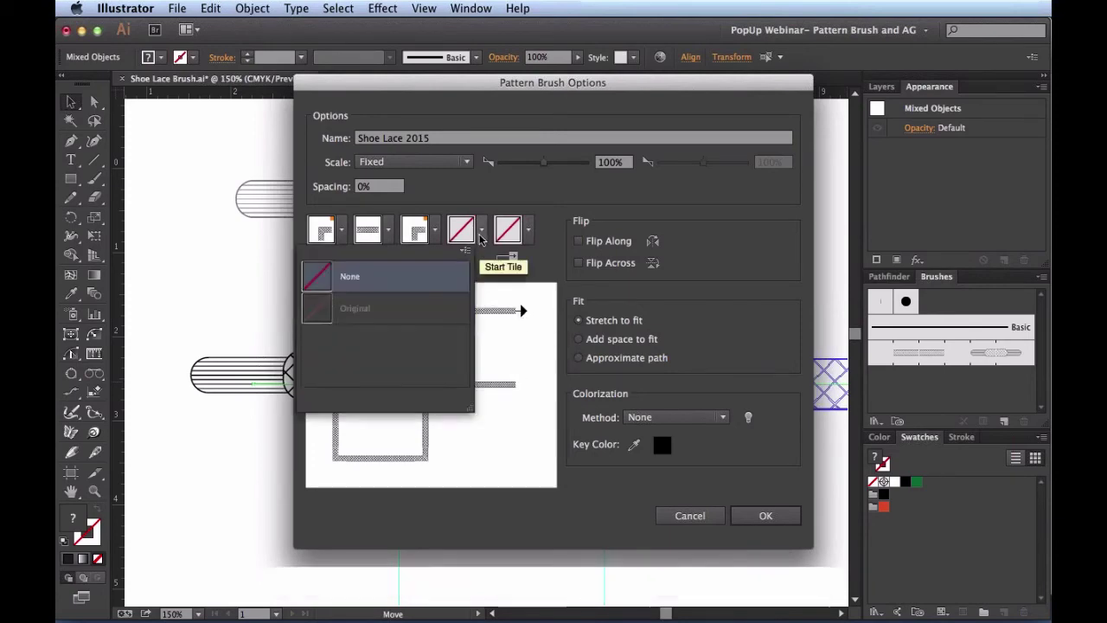
{"action": "left_click", "coordinate": [529, 230]}
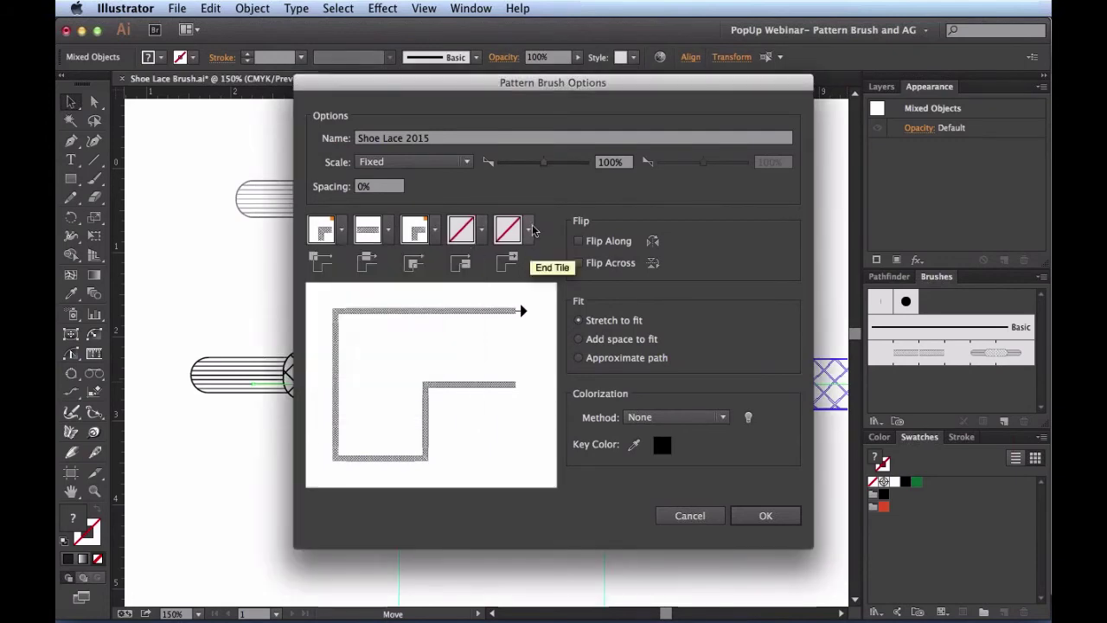
{"action": "left_click", "coordinate": [529, 230]}
{"action": "left_click", "coordinate": [533, 231]}
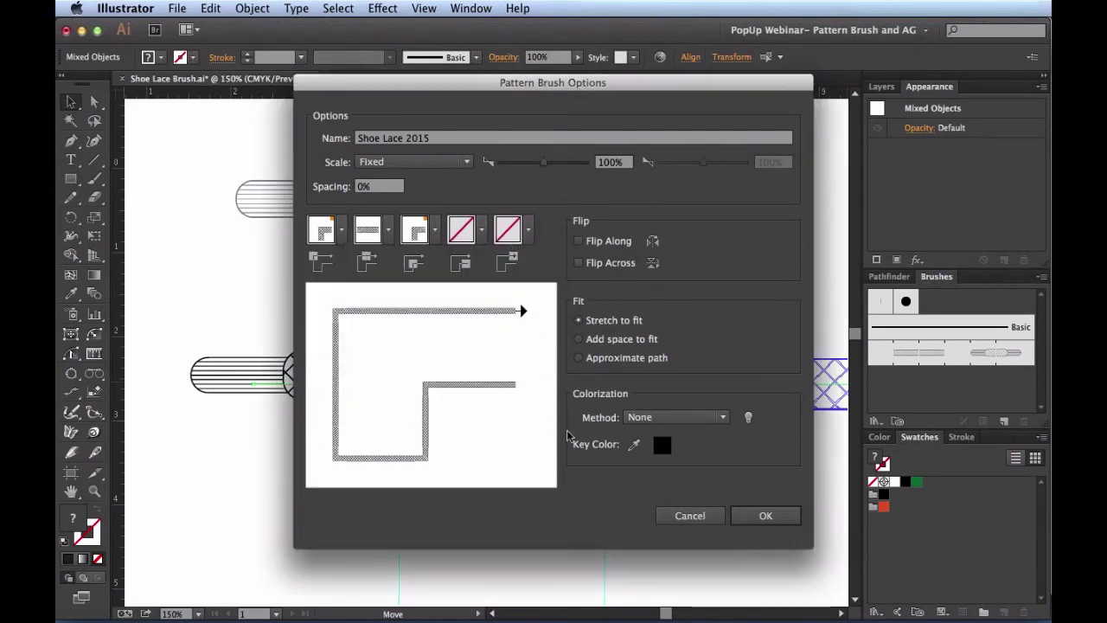
{"action": "left_click", "coordinate": [744, 516]}
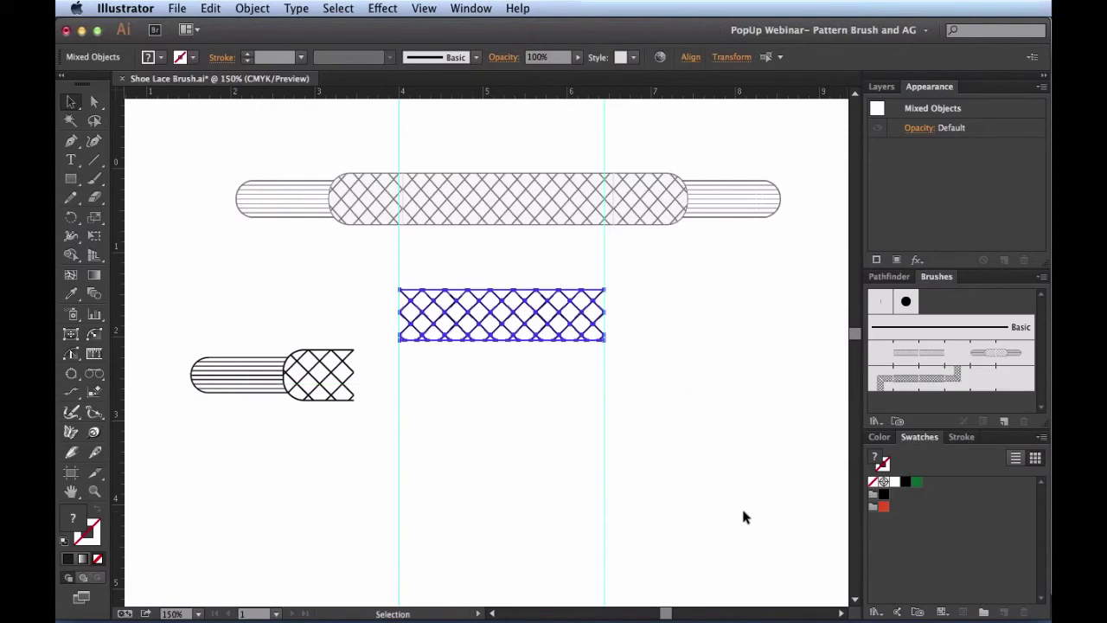
{"action": "left_click", "coordinate": [557, 370]}
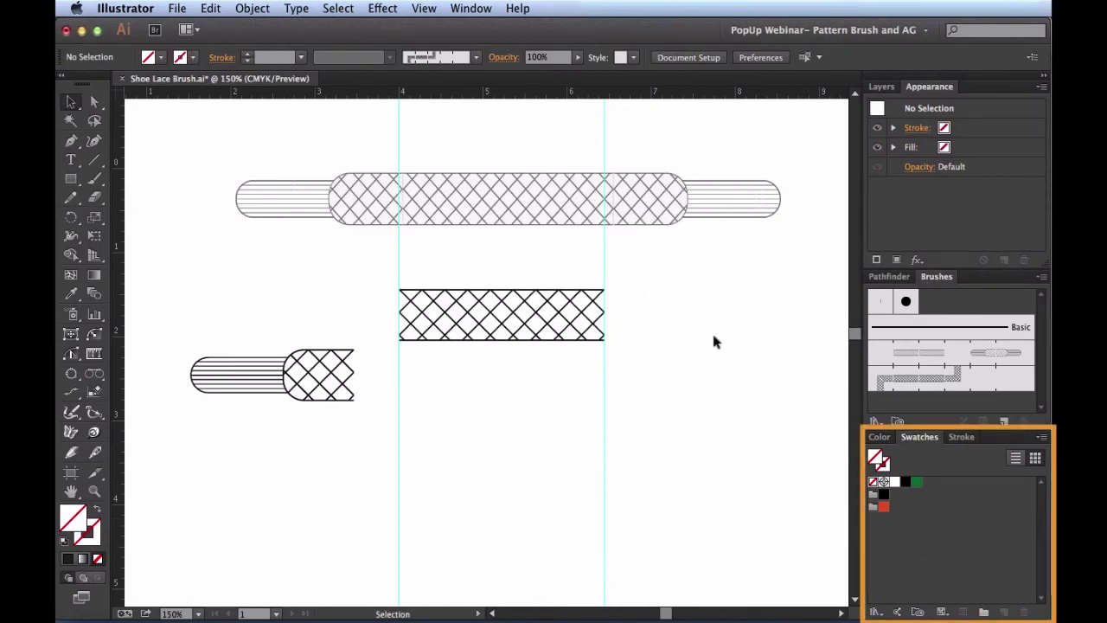
{"action": "left_click", "coordinate": [471, 8]}
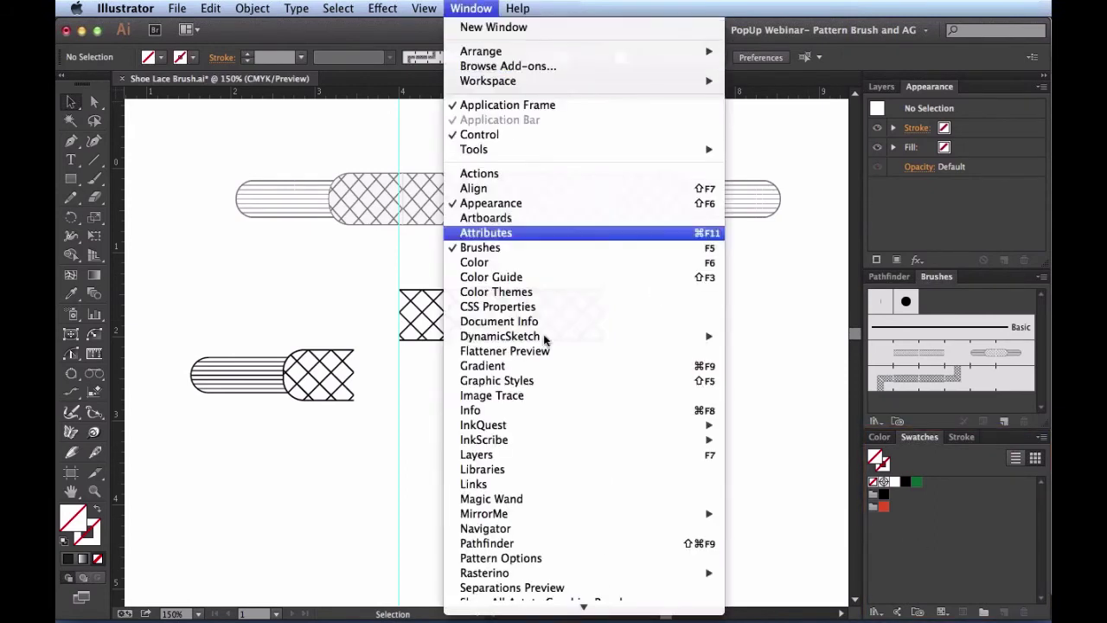
{"action": "scroll", "coordinate": [555, 421], "scroll_direction": "down", "scroll_amount": 5}
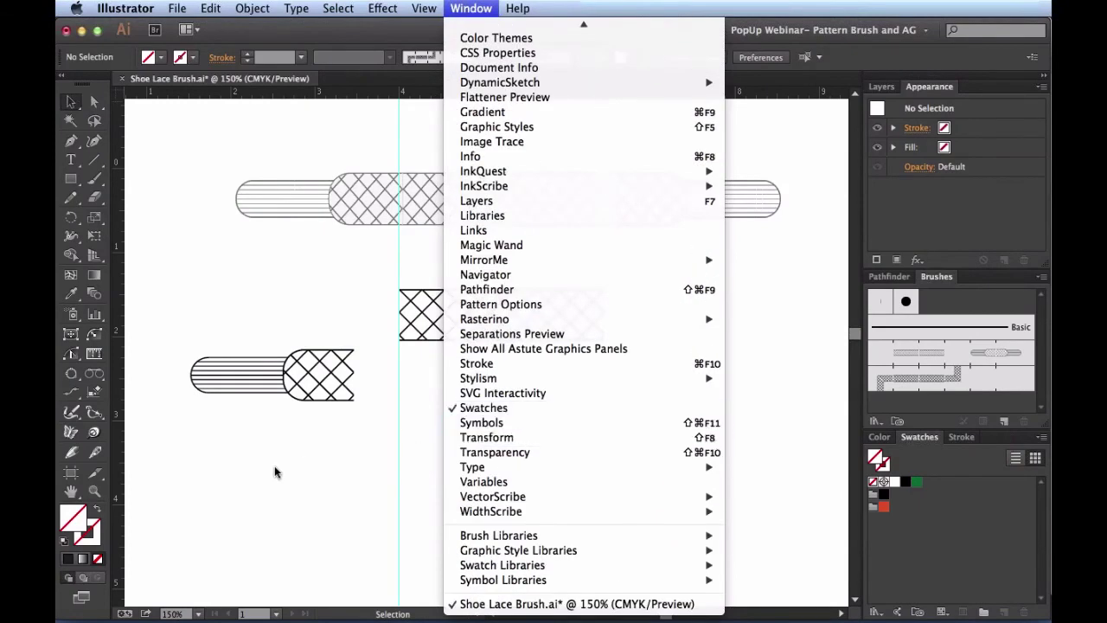
{"action": "left_click", "coordinate": [275, 468]}
Step: Duplicate the striped-tip end piece straight below the original
{"action": "left_click_drag", "start_coordinate": [329, 416], "coordinate": [184, 322]}
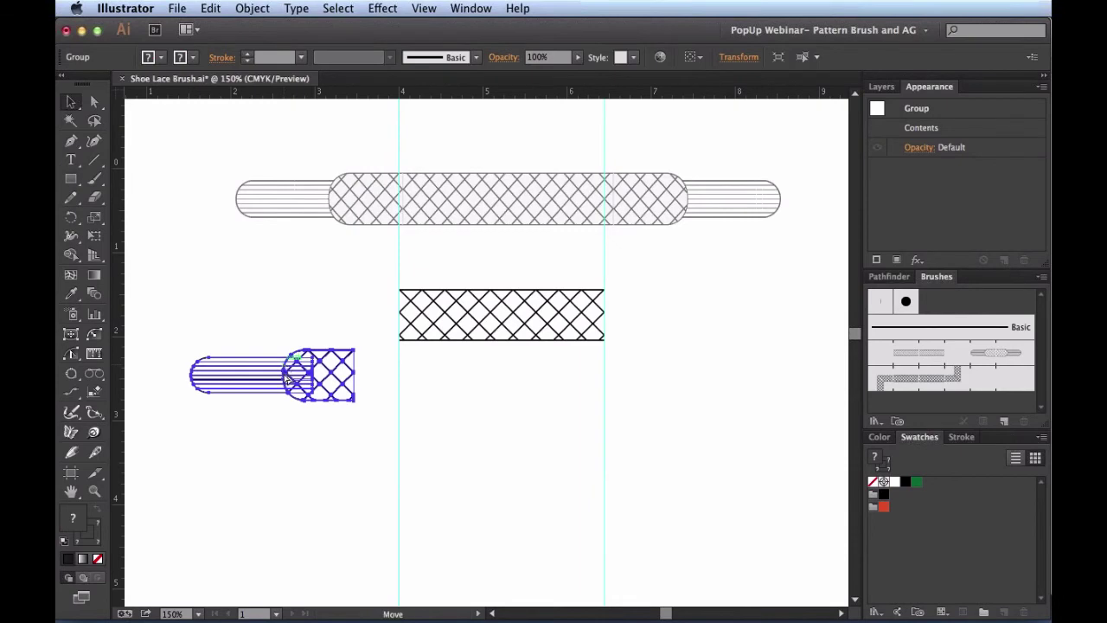
{"action": "left_click_drag", "start_coordinate": [286, 370], "coordinate": [265, 496]}
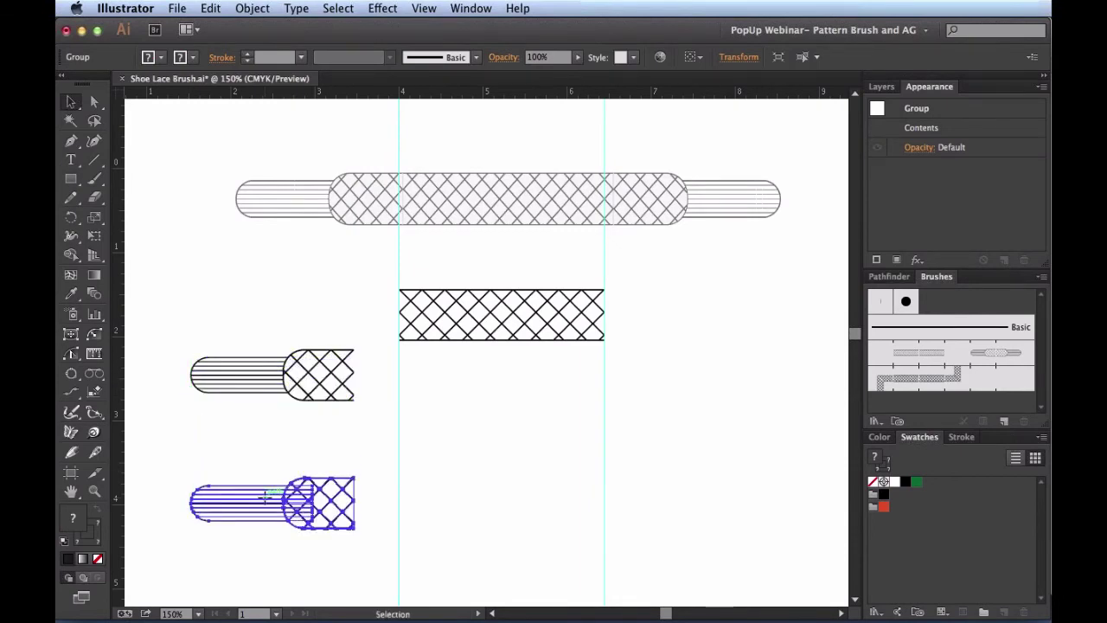
Step: Flip the duplicated end piece horizontally so its striped tip faces right, and deselect it
{"action": "key", "text": "r"}
{"action": "left_click_drag", "start_coordinate": [337, 486], "coordinate": [239, 489]}
{"action": "key", "text": "v"}
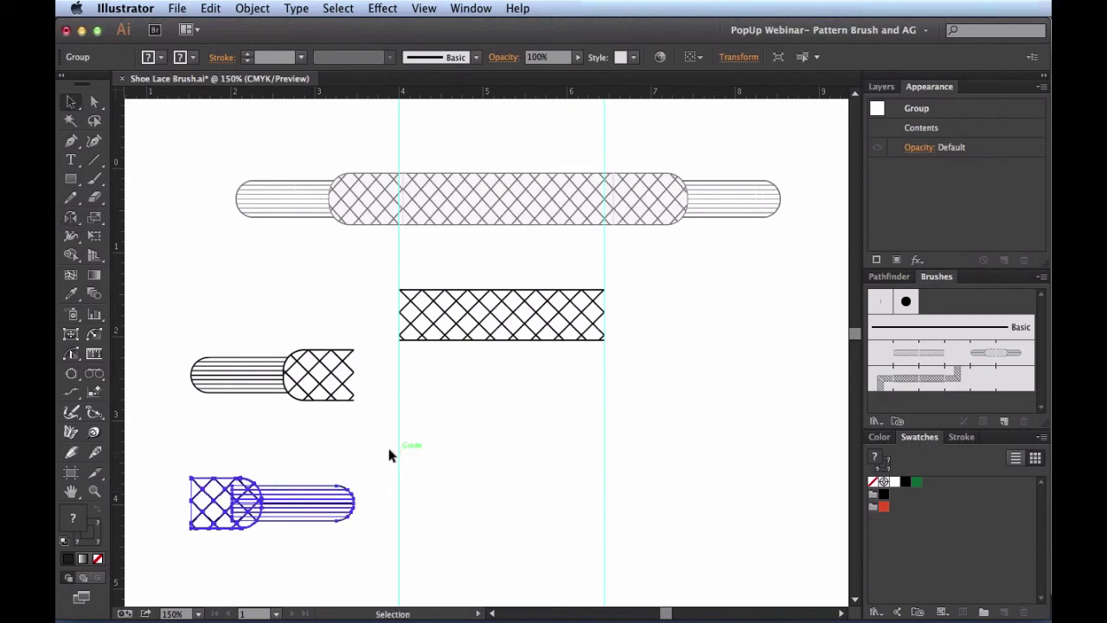
{"action": "left_click", "coordinate": [356, 443]}
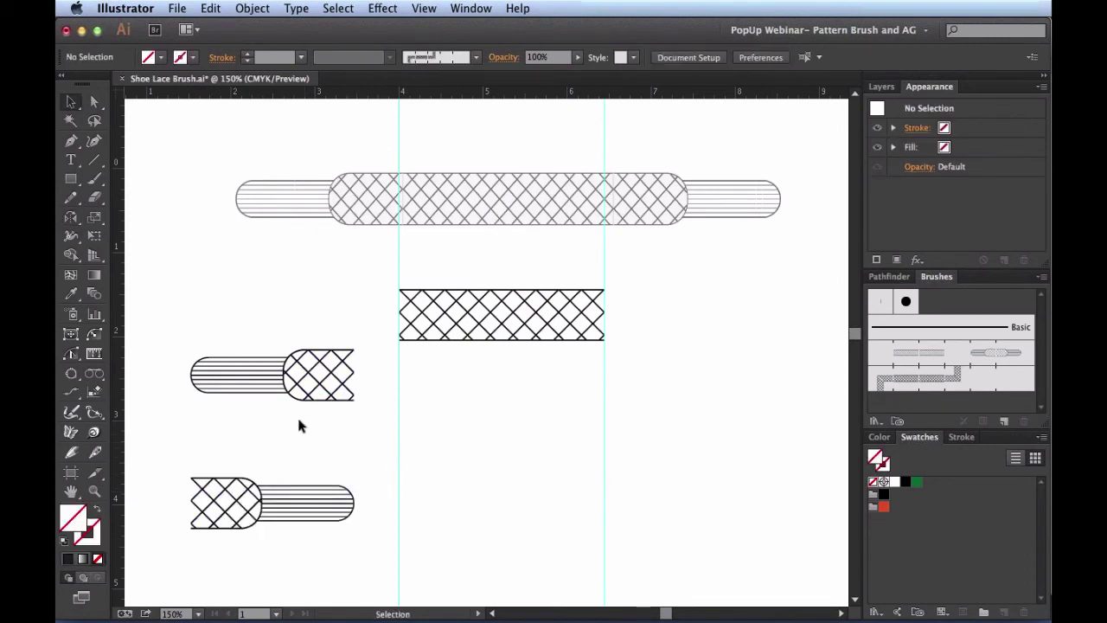
Step: Save the upper end piece and the flipped end piece below it as two separate pattern swatches
{"action": "left_click_drag", "start_coordinate": [301, 424], "coordinate": [206, 335]}
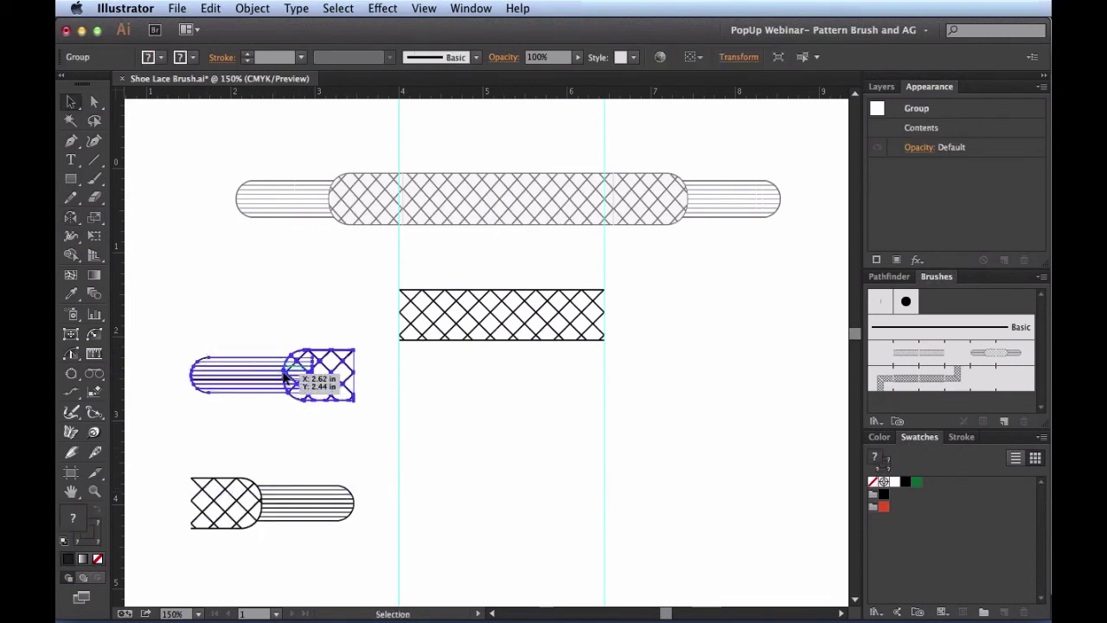
{"action": "left_click_drag", "start_coordinate": [317, 378], "coordinate": [968, 488]}
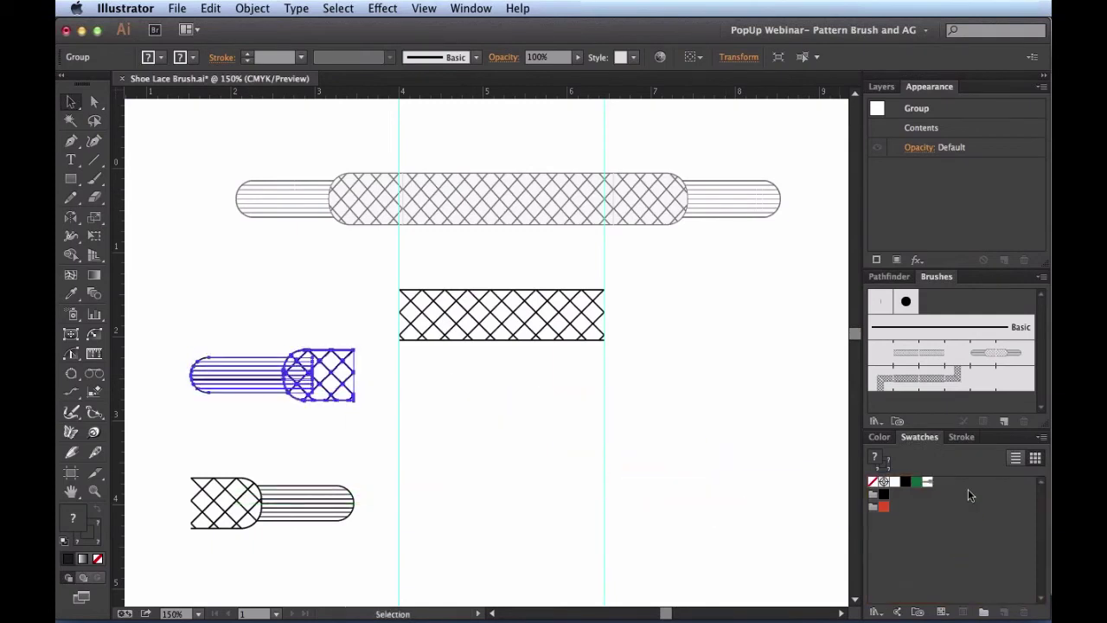
{"action": "left_click_drag", "start_coordinate": [333, 545], "coordinate": [214, 456]}
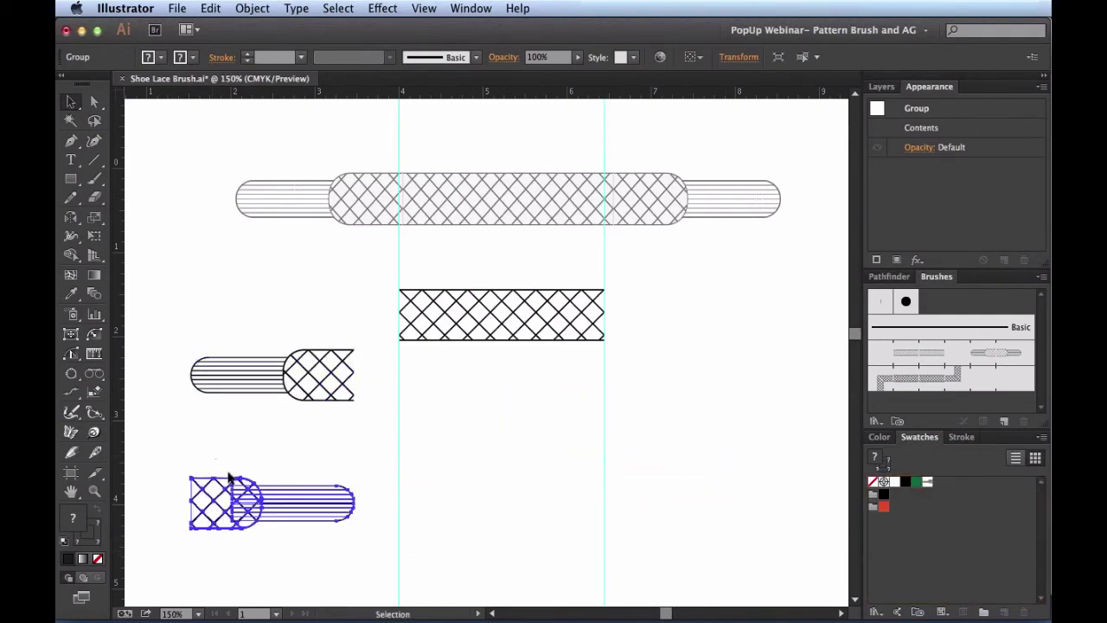
{"action": "left_click_drag", "start_coordinate": [247, 495], "coordinate": [969, 509]}
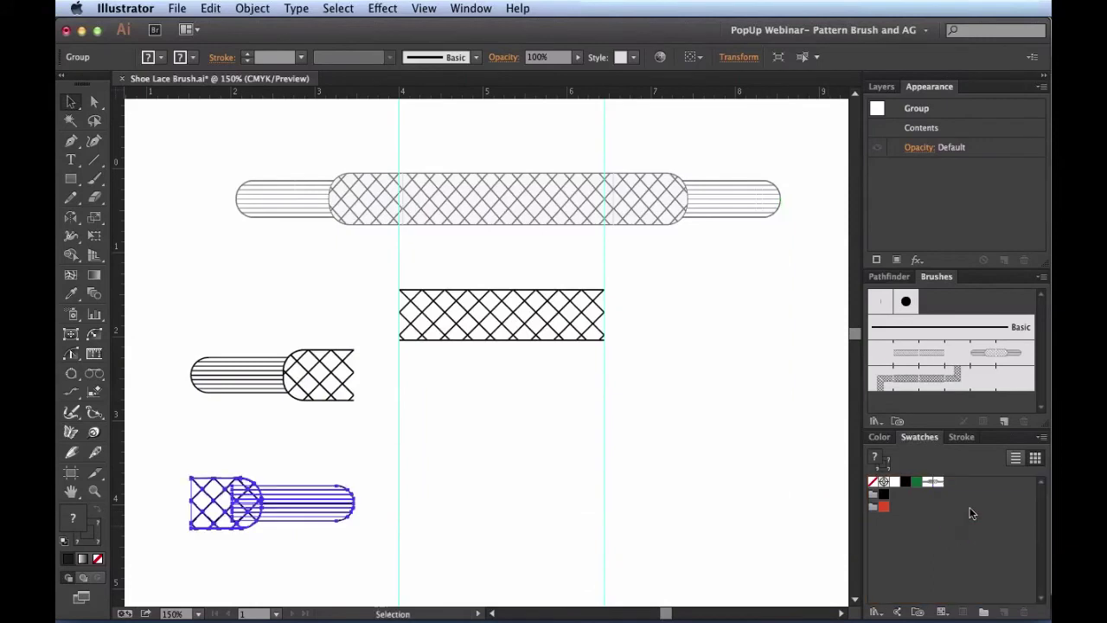
{"action": "left_click", "coordinate": [705, 439]}
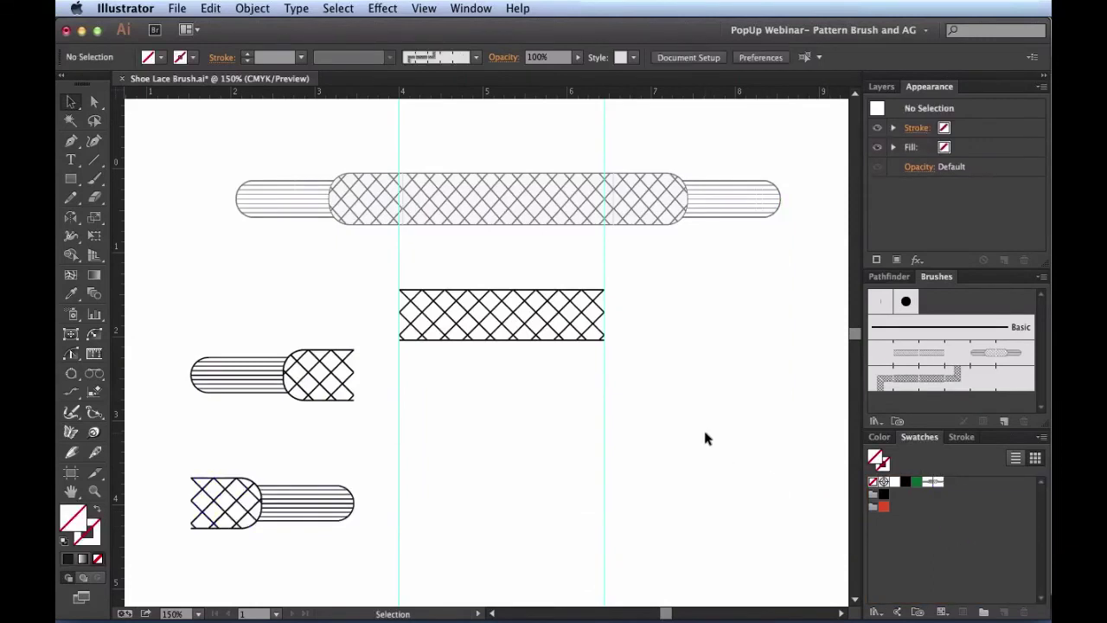
Step: Open the options of the Shoe Lace 2015 brush and set its start tile to New Pattern Swatch 1
{"action": "double_click", "coordinate": [938, 380]}
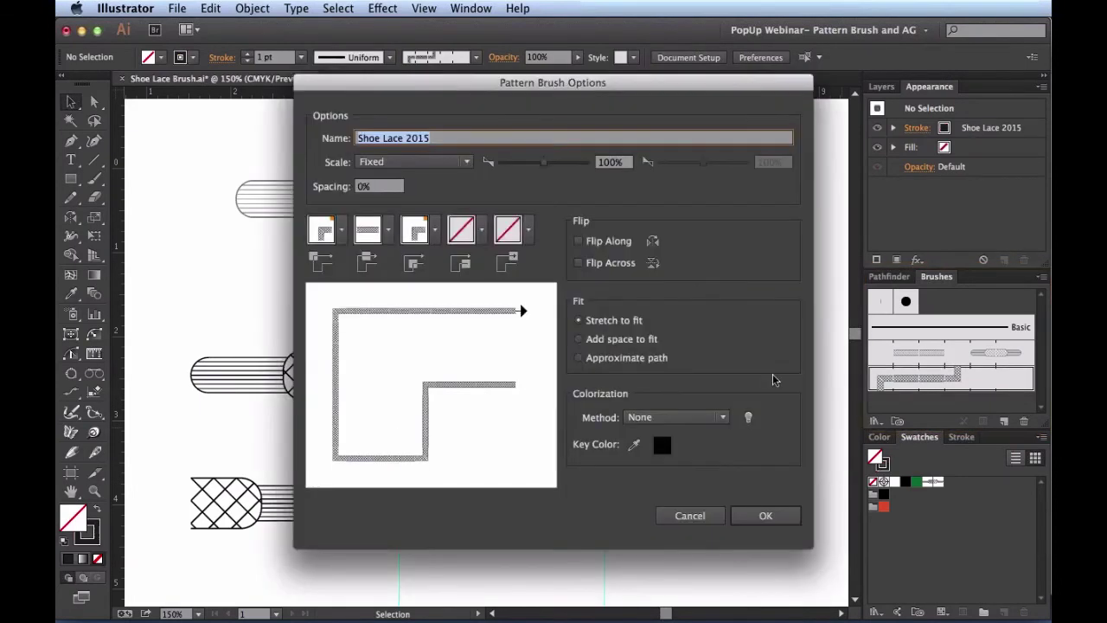
{"action": "left_click", "coordinate": [482, 229]}
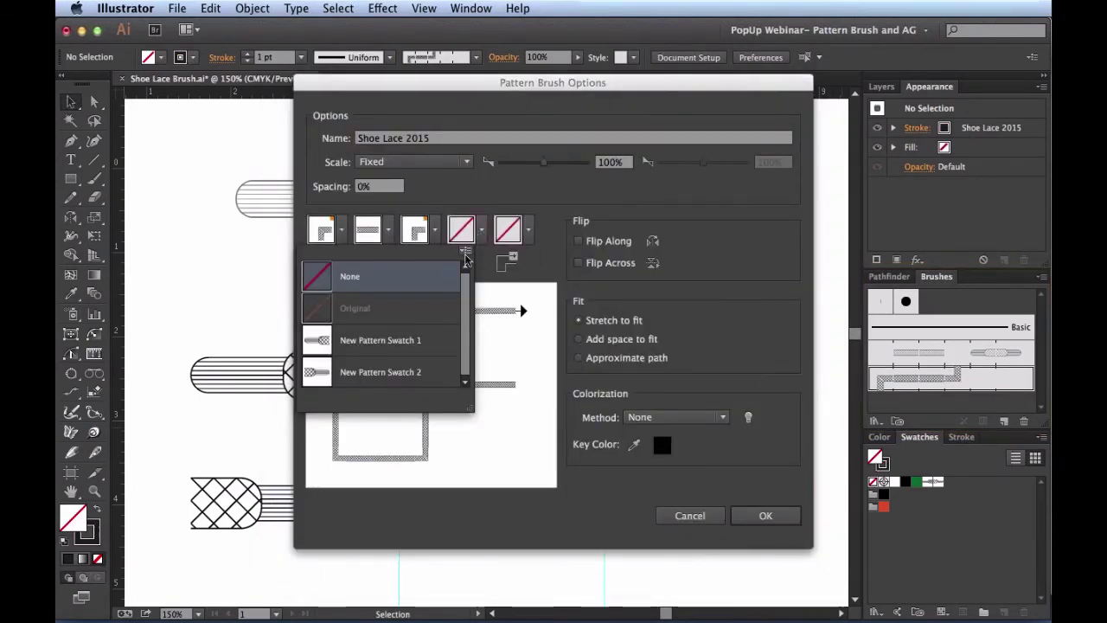
{"action": "left_click", "coordinate": [421, 371]}
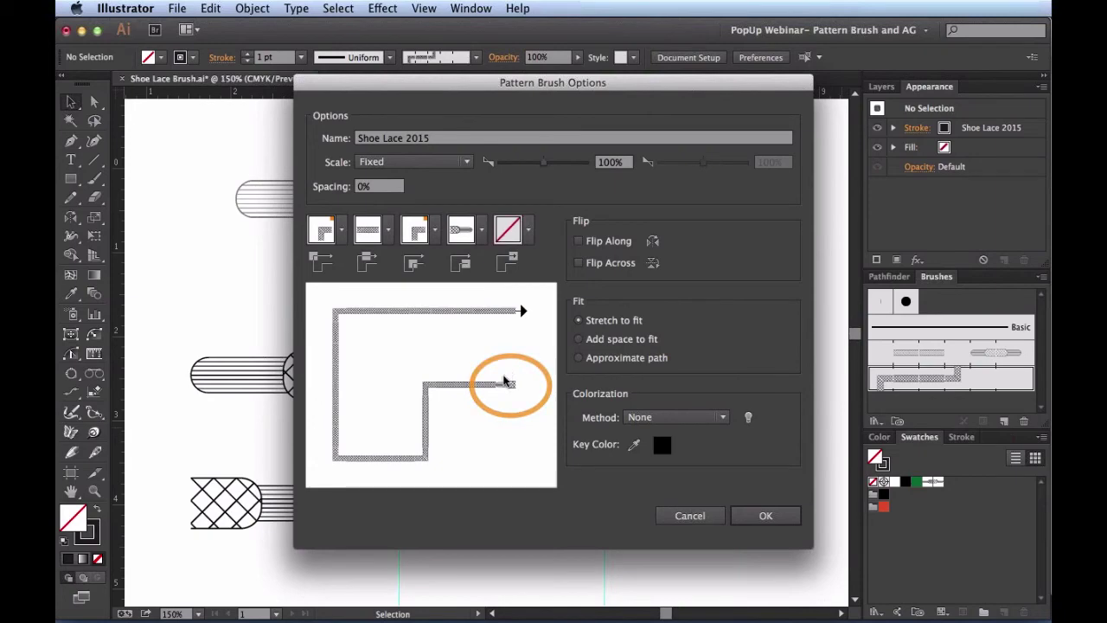
{"action": "left_click", "coordinate": [482, 230]}
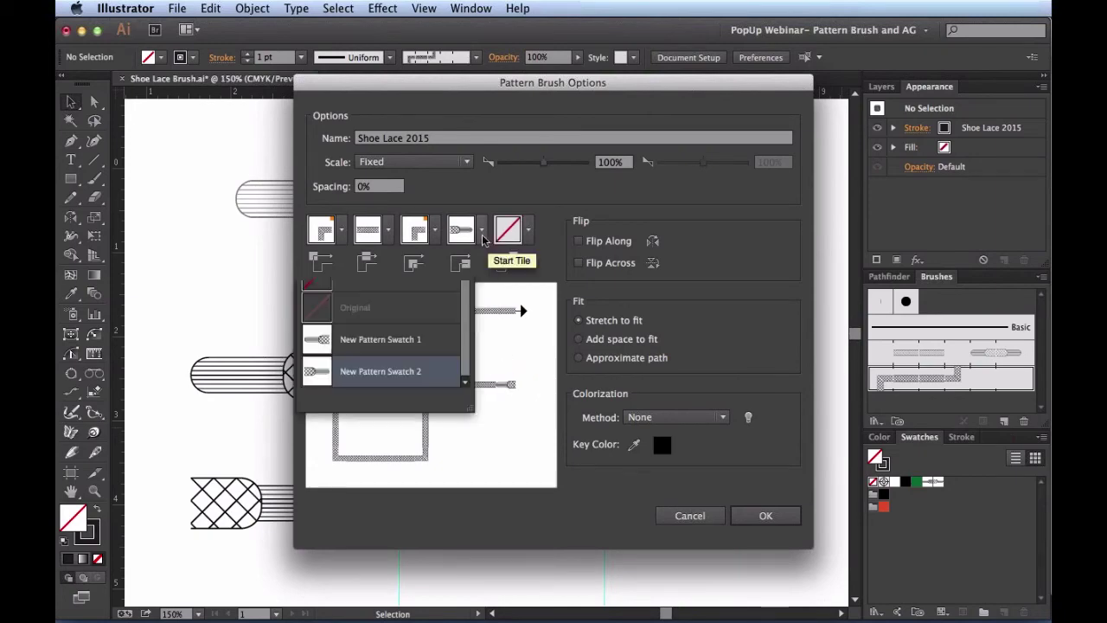
{"action": "left_click", "coordinate": [427, 338]}
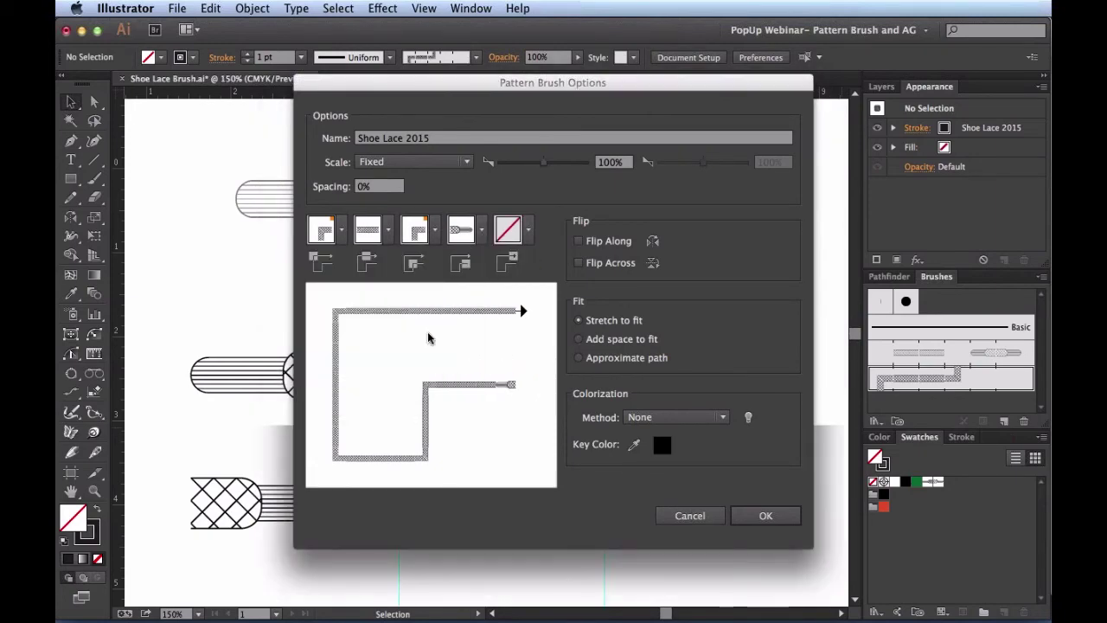
Step: Set the end tile to New Pattern Swatch 2, accept the brush options, and clear the loose tile pieces below the shoelace artwork
{"action": "left_click", "coordinate": [527, 229]}
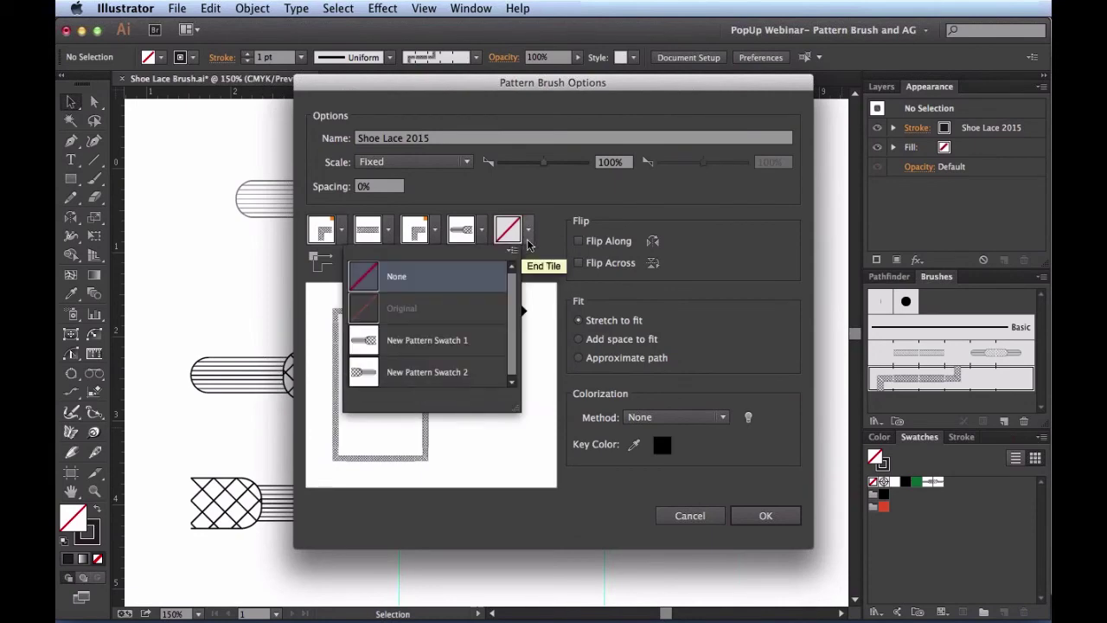
{"action": "left_click", "coordinate": [466, 371]}
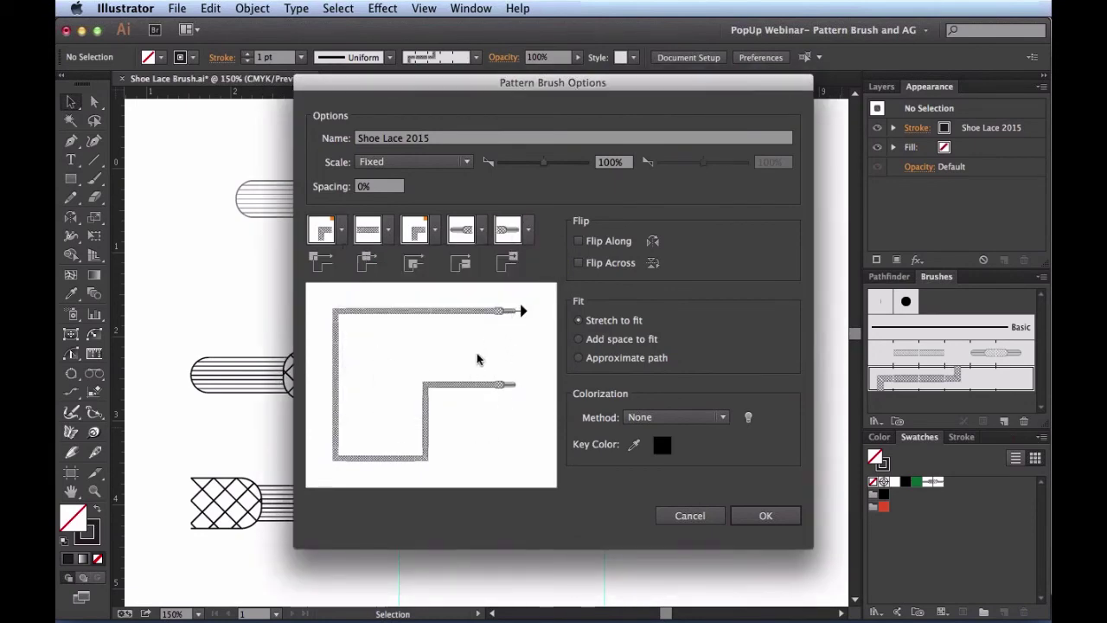
{"action": "left_click", "coordinate": [746, 516]}
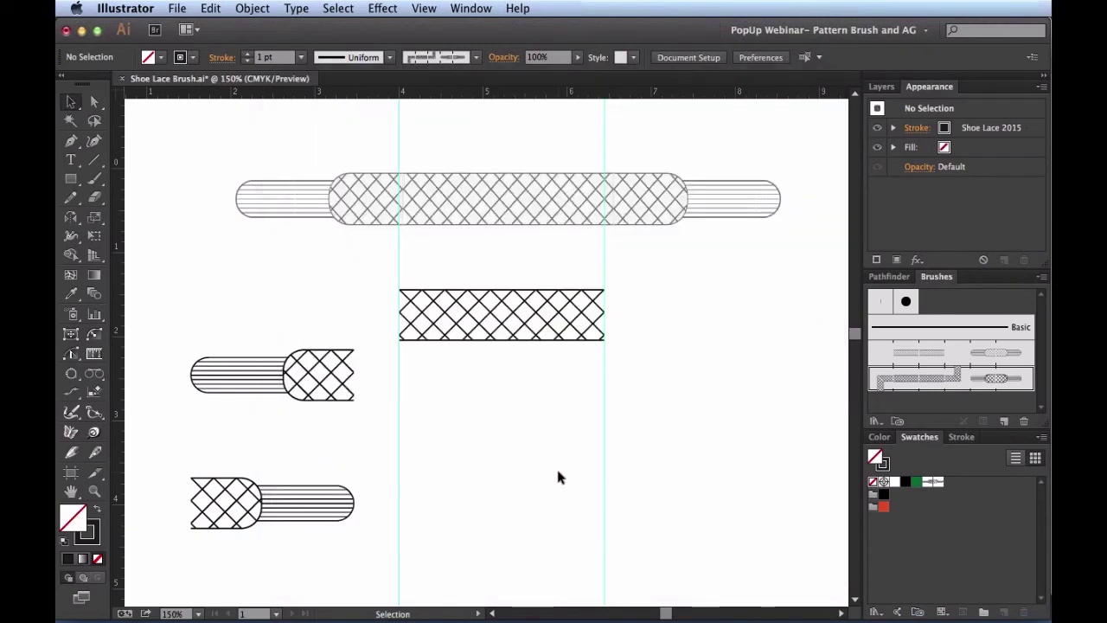
{"action": "key", "text": "super+z"}
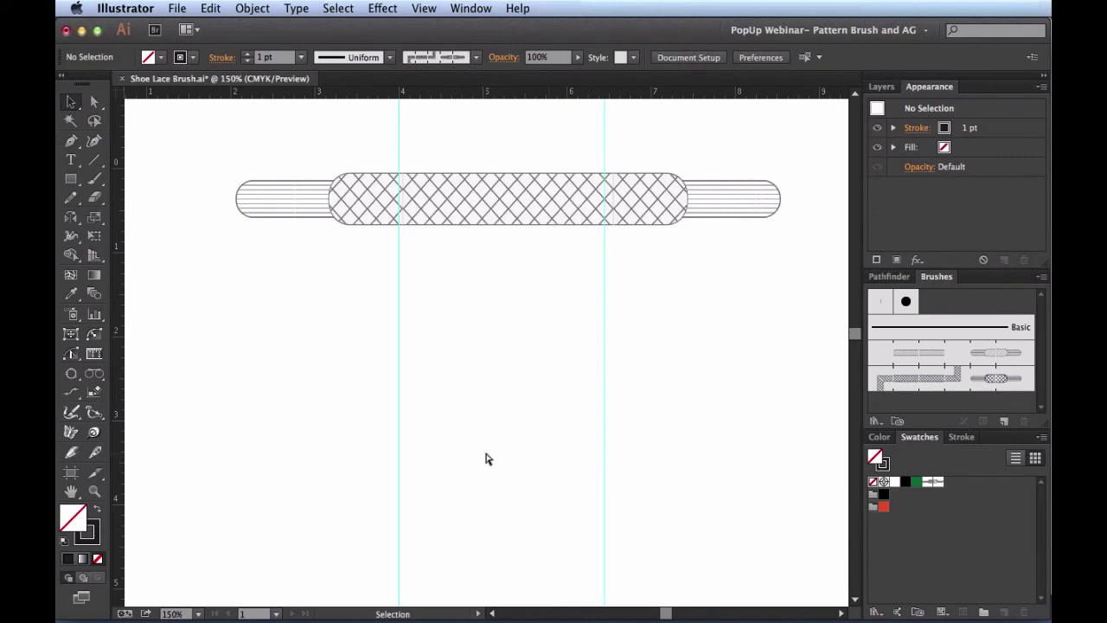
Step: Hide the guides and draw a horizontal line about 13.85 in long in the empty area below the artwork
{"action": "key", "text": "super+minus"}
{"action": "key", "text": "super+minus"}
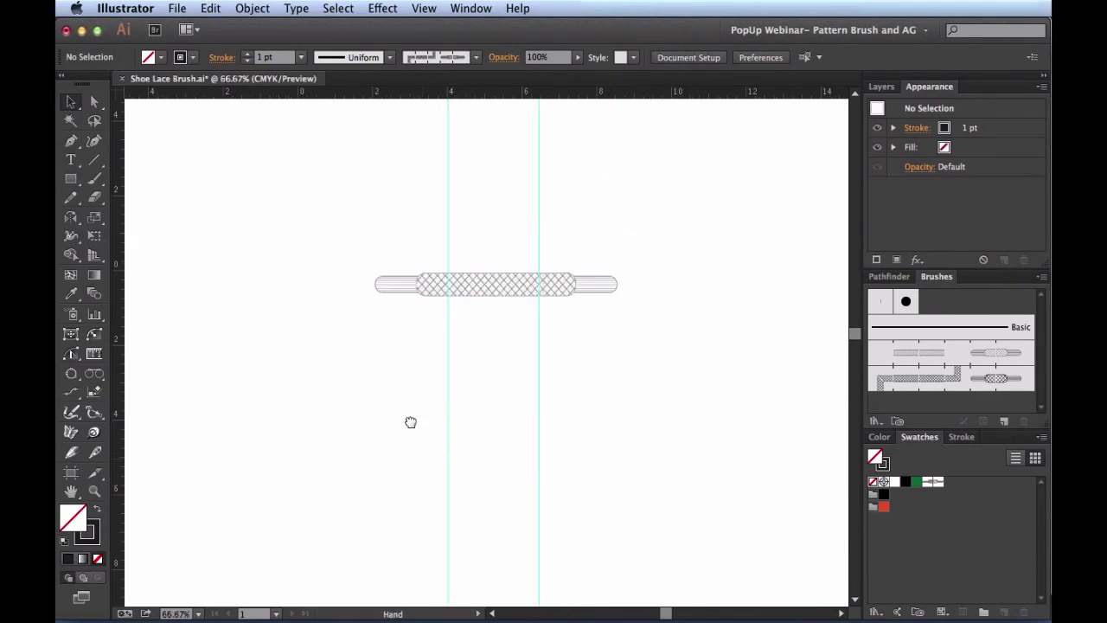
{"action": "left_click_drag", "start_coordinate": [411, 422], "coordinate": [425, 223]}
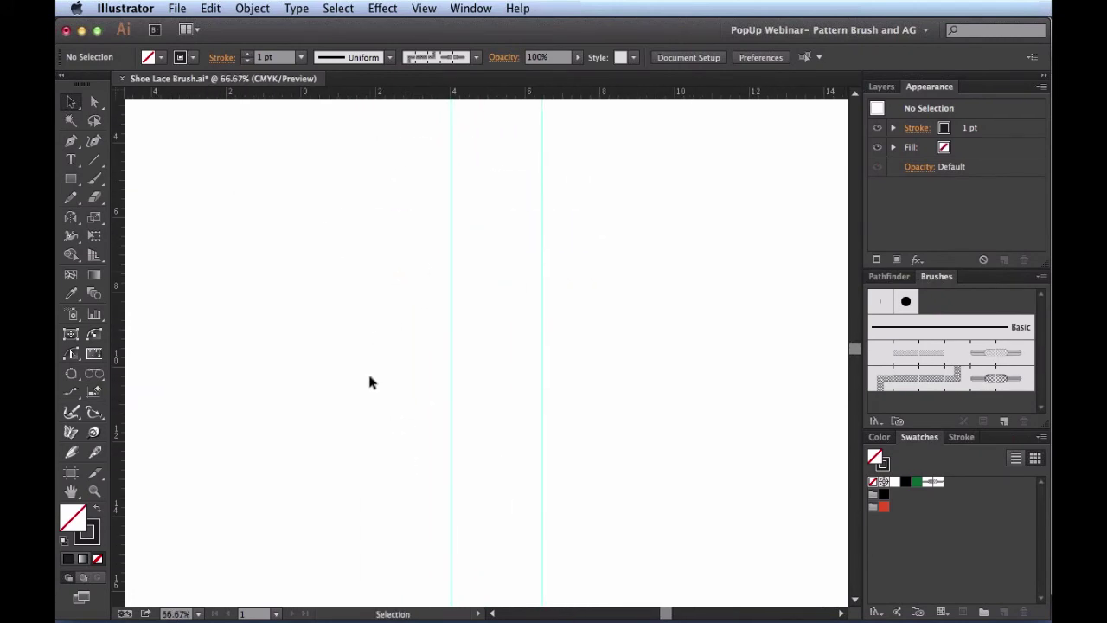
{"action": "key", "text": "backslash"}
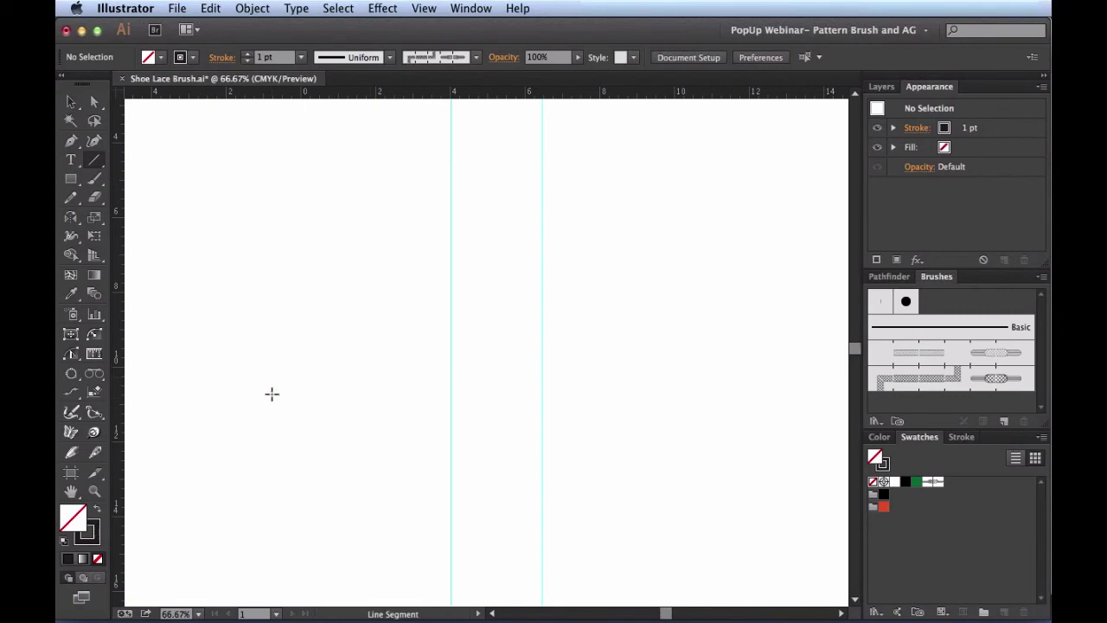
{"action": "key", "text": "super+semicolon"}
{"action": "left_click_drag", "start_coordinate": [239, 376], "coordinate": [757, 376]}
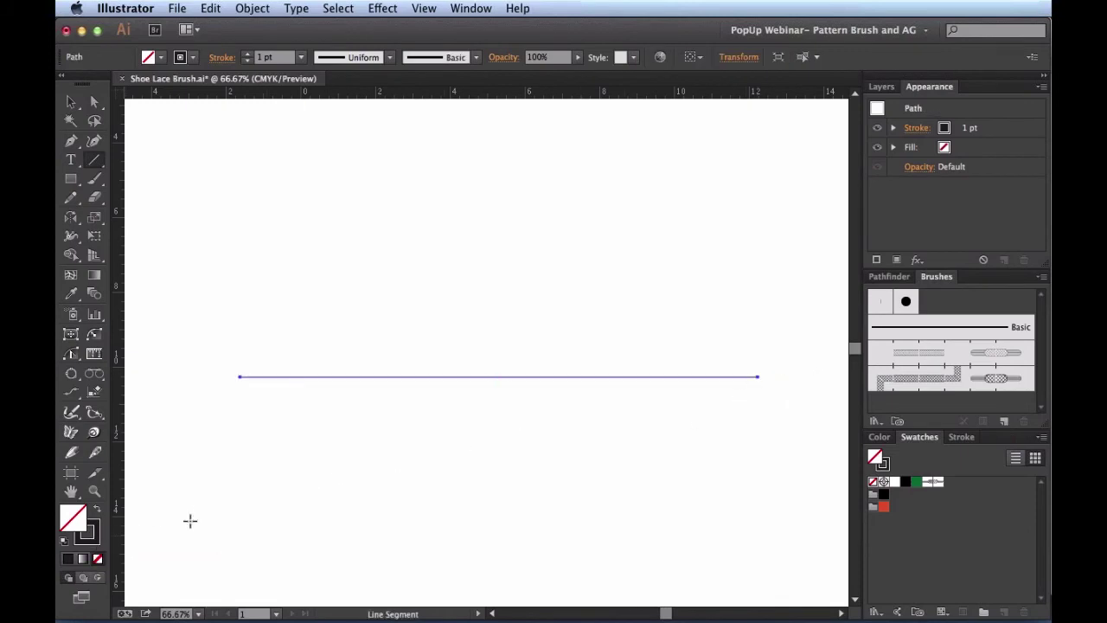
Step: Apply the Shoe Lace 2015 brush to the horizontal line and check the crosshatch pattern up close
{"action": "left_click", "coordinate": [914, 381]}
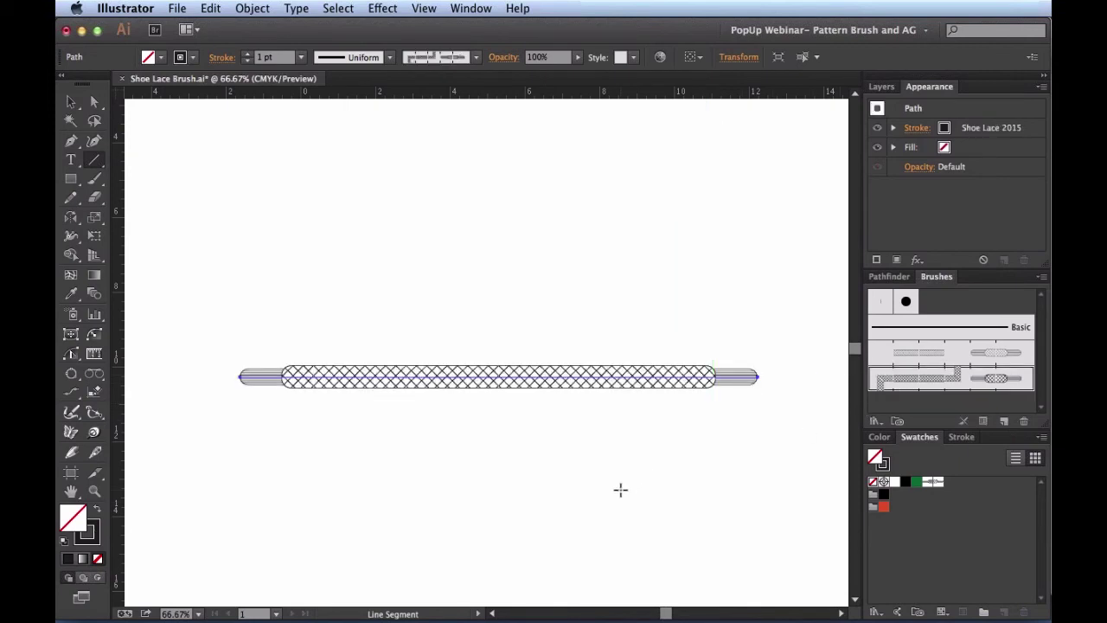
{"action": "key", "text": "super+equal"}
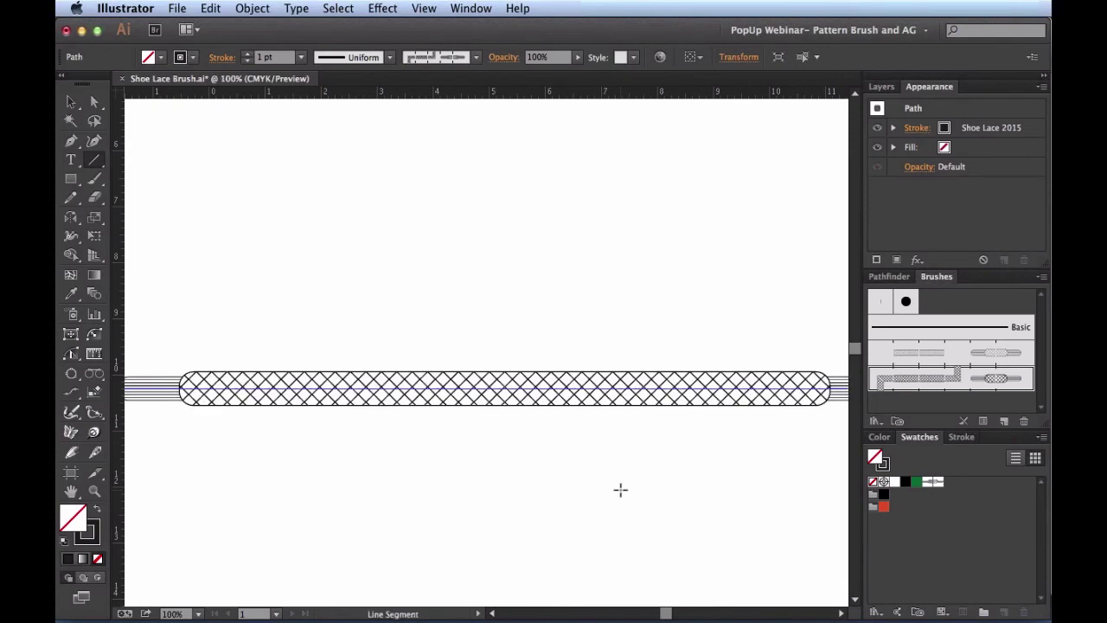
{"action": "key", "text": "super+minus"}
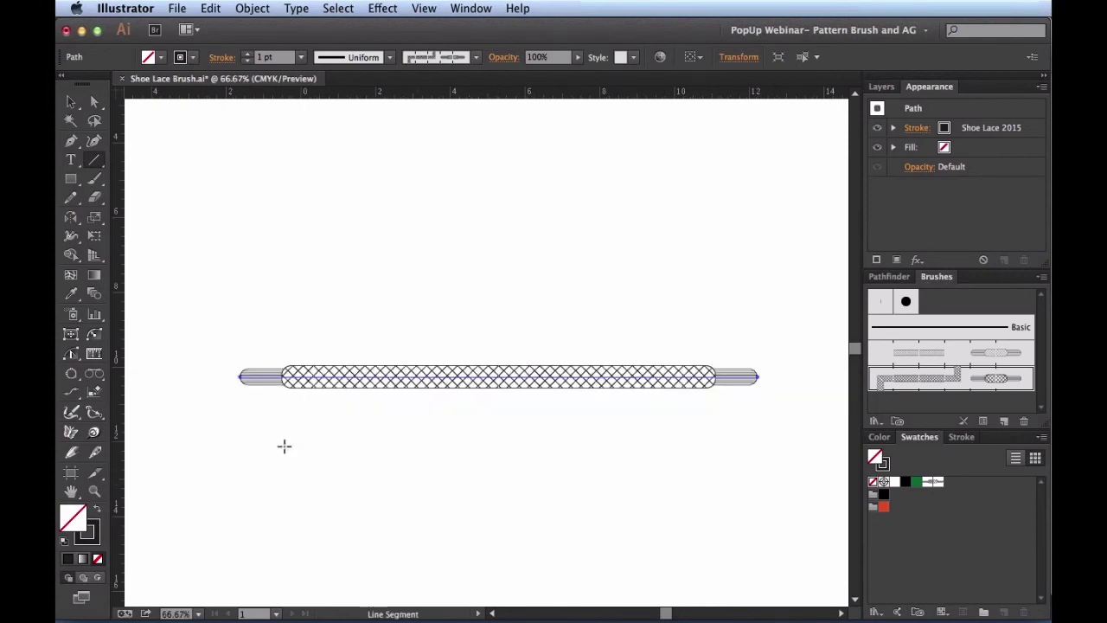
Step: Bend the brushed line into an S-curve with the PathScribe tool, pulling its left part upward and its right part downward
{"action": "key", "text": "z"}
{"action": "left_click_drag", "start_coordinate": [197, 457], "coordinate": [795, 281]}
{"action": "key", "text": "v"}
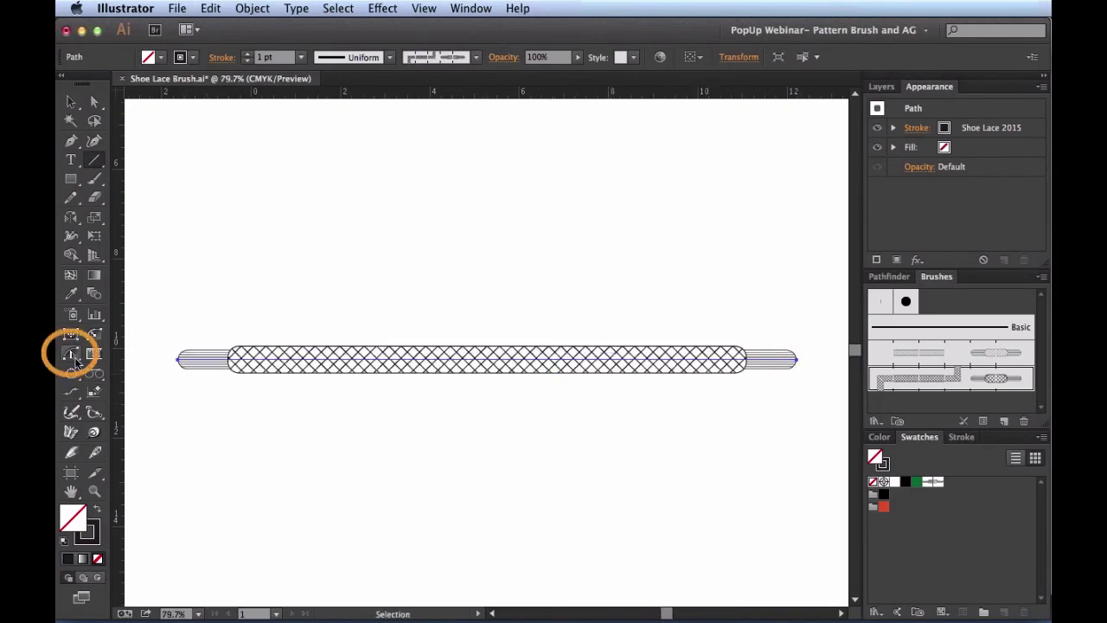
{"action": "left_click", "coordinate": [74, 356]}
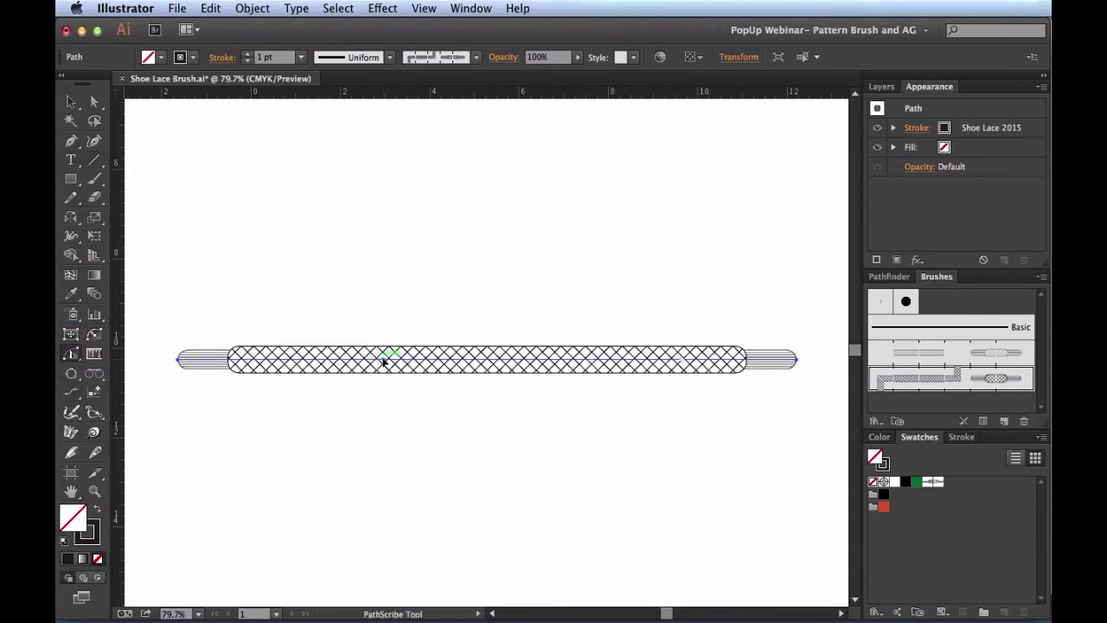
{"action": "mouse_move", "coordinate": [384, 362]}
{"action": "left_mouse_down"}
{"action": "mouse_move", "coordinate": [326, 190]}
{"action": "mouse_move", "coordinate": [247, 144]}
{"action": "left_mouse_up"}
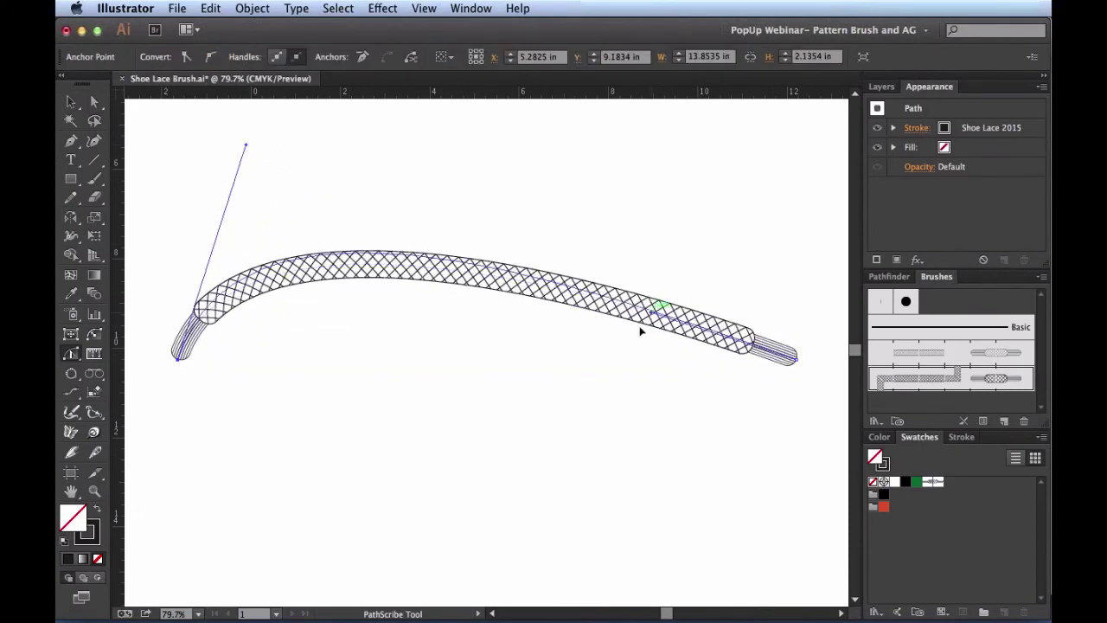
{"action": "mouse_move", "coordinate": [650, 322]}
{"action": "left_mouse_down"}
{"action": "mouse_move", "coordinate": [545, 465]}
{"action": "mouse_move", "coordinate": [573, 563]}
{"action": "left_mouse_up"}
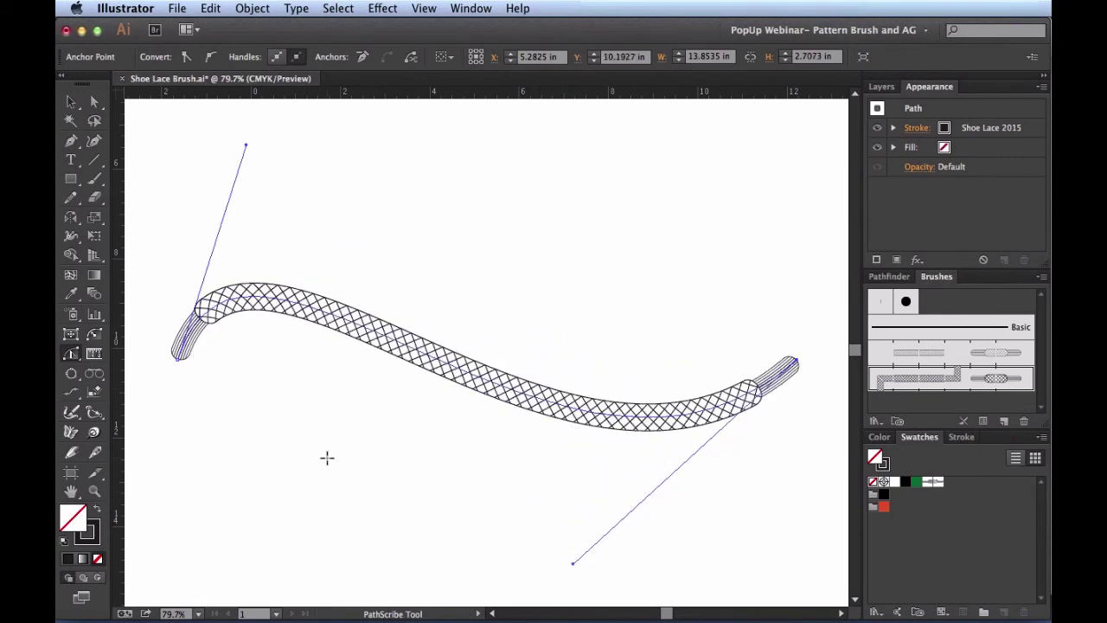
Step: Widen the S-curve's stroke near its left end with the Width tool, and clear the test line from the canvas
{"action": "key", "text": "shift+w"}
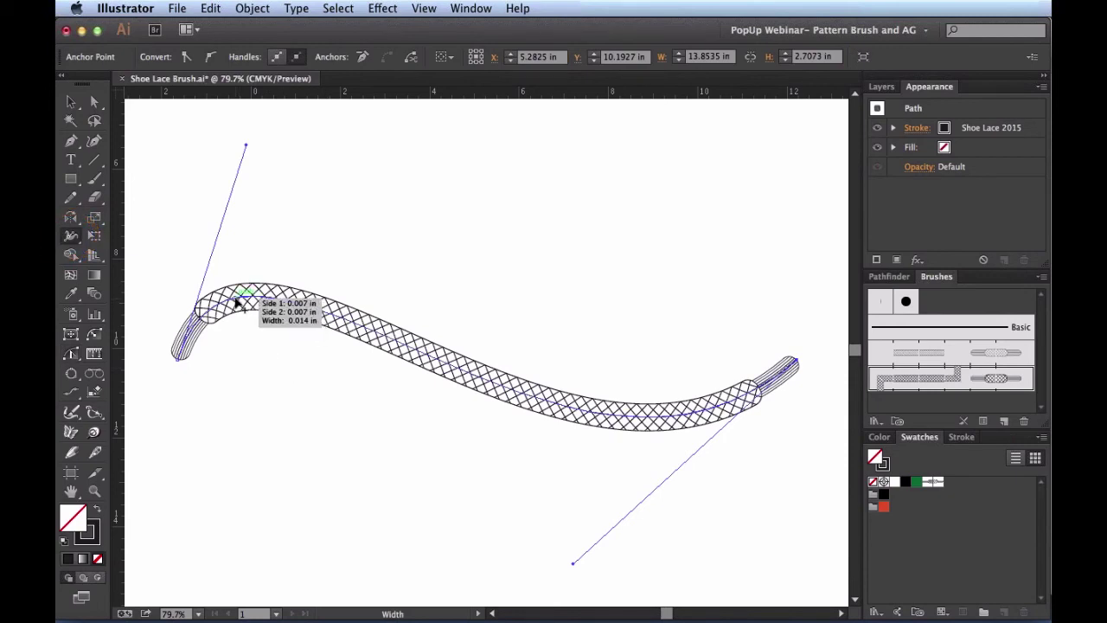
{"action": "left_click_drag", "start_coordinate": [237, 301], "coordinate": [231, 339]}
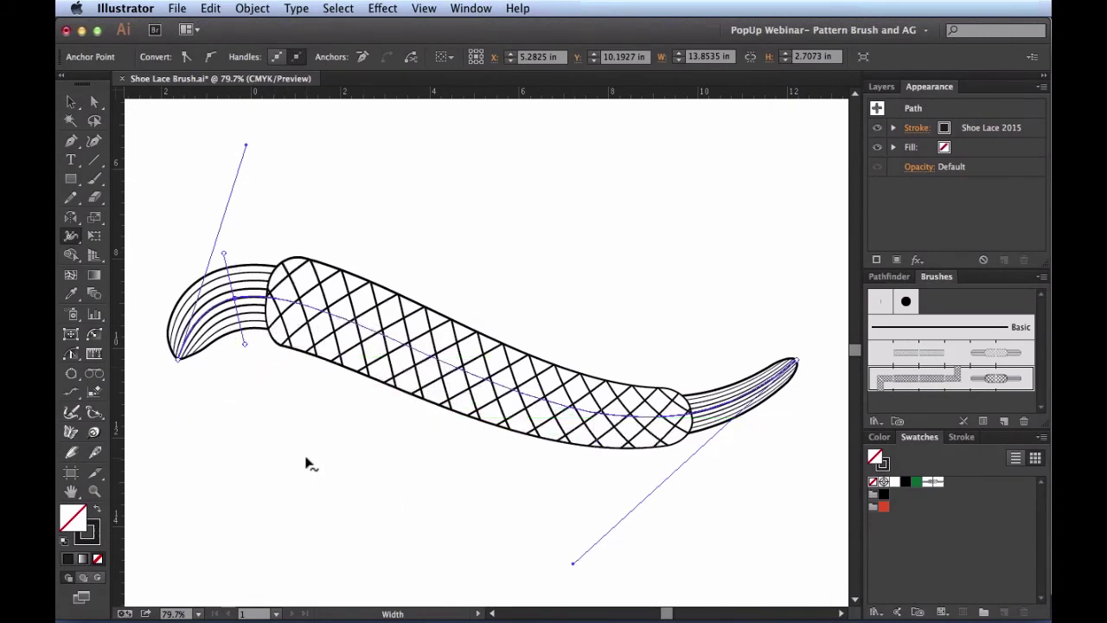
{"action": "key", "text": "super+z"}
{"action": "key", "text": "super+z"}
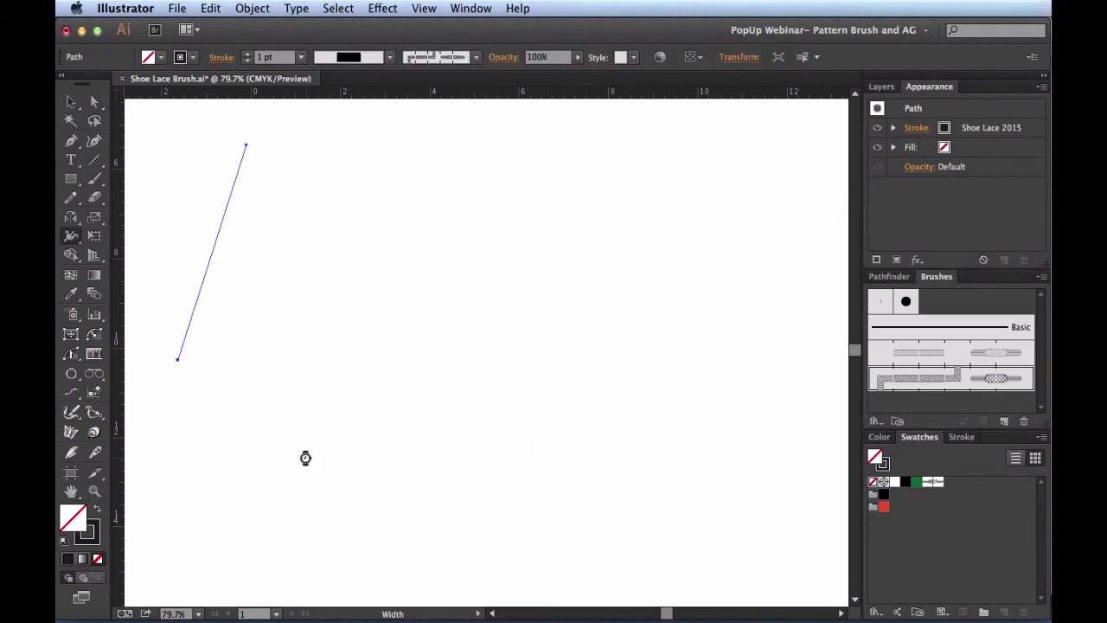
Step: Draw a freehand letter S about 2.9 in tall with the Pencil tool in the empty area below the lace artwork
{"action": "key", "text": "n"}
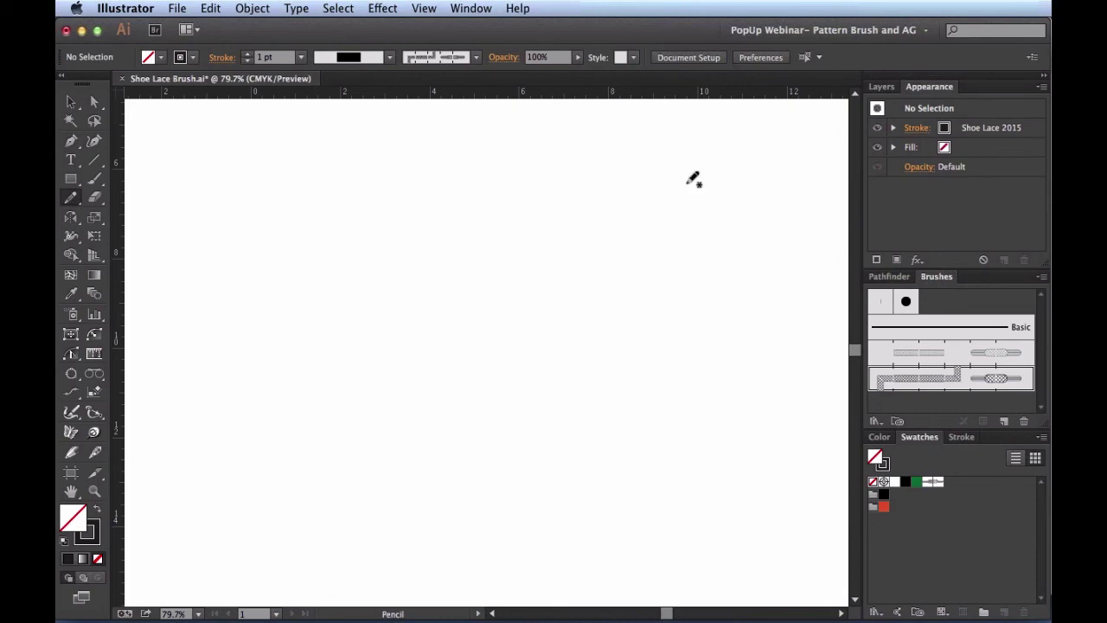
{"action": "scroll", "coordinate": [779, 251], "scroll_direction": "up", "scroll_amount": 5}
{"action": "scroll", "coordinate": [858, 364], "scroll_direction": "up", "scroll_amount": 10}
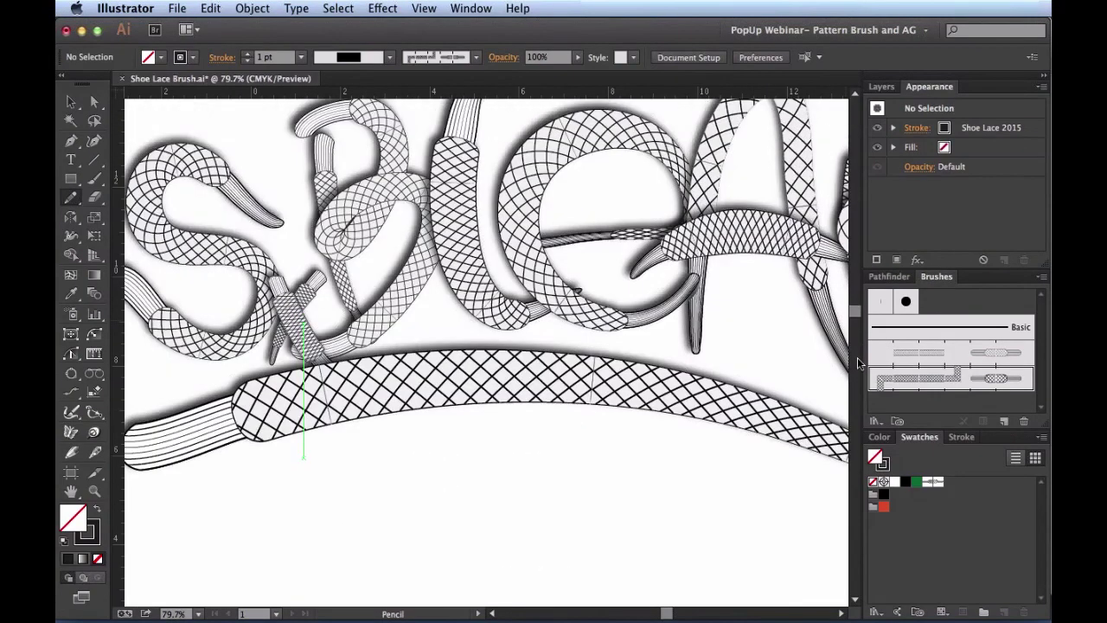
{"action": "key", "text": "super+0"}
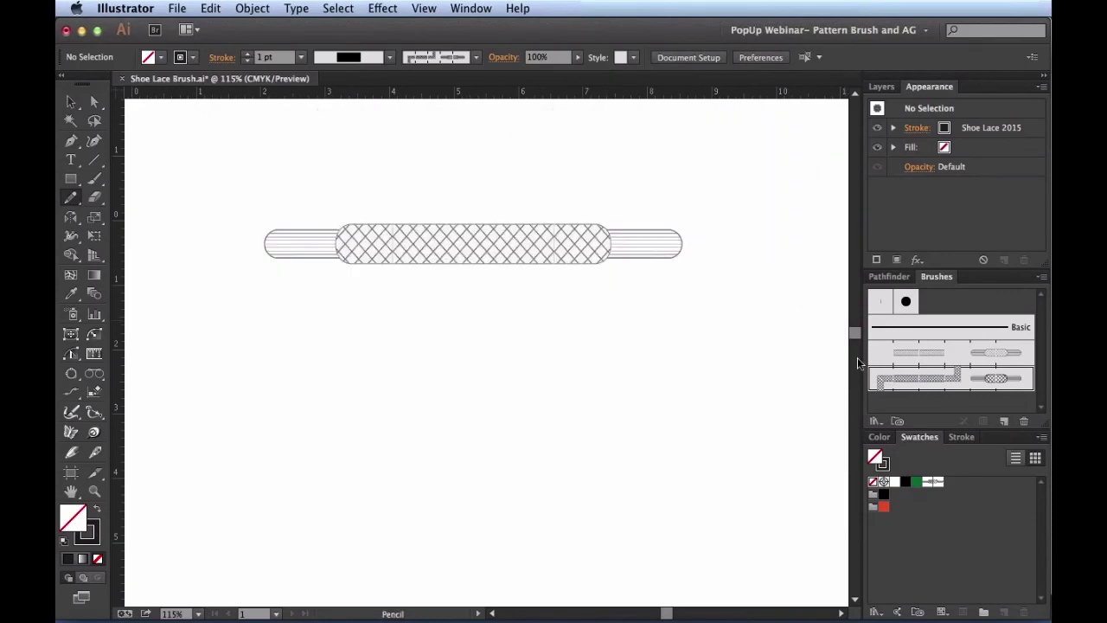
{"action": "scroll", "coordinate": [858, 364], "scroll_direction": "down", "scroll_amount": 4}
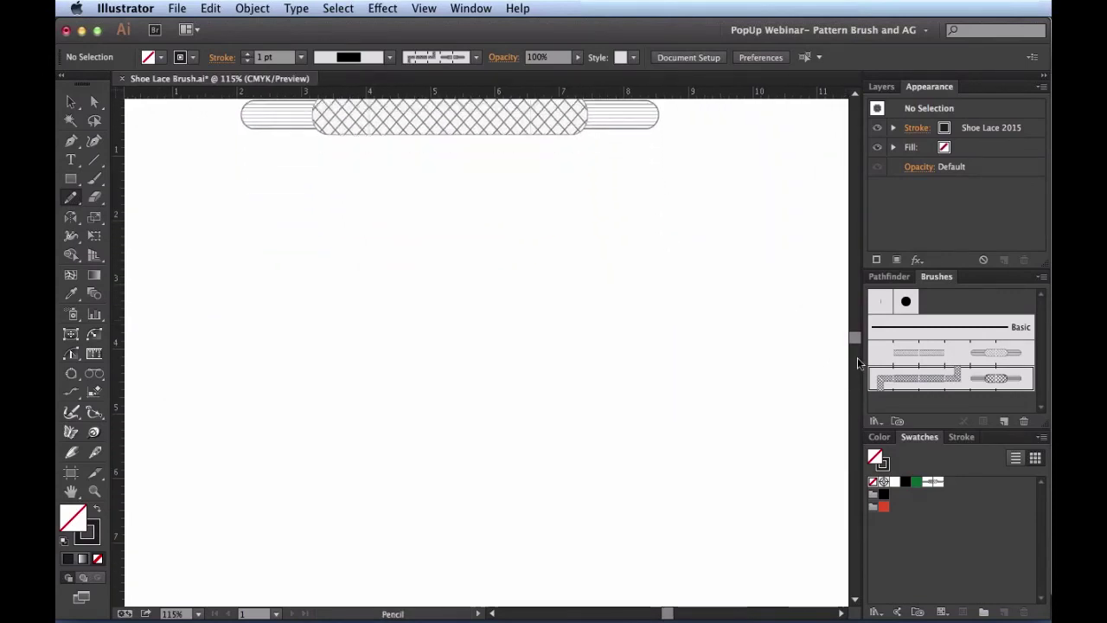
{"action": "scroll", "coordinate": [858, 363], "scroll_direction": "down", "scroll_amount": 2}
{"action": "scroll", "coordinate": [660, 289], "scroll_direction": "up", "scroll_amount": 1}
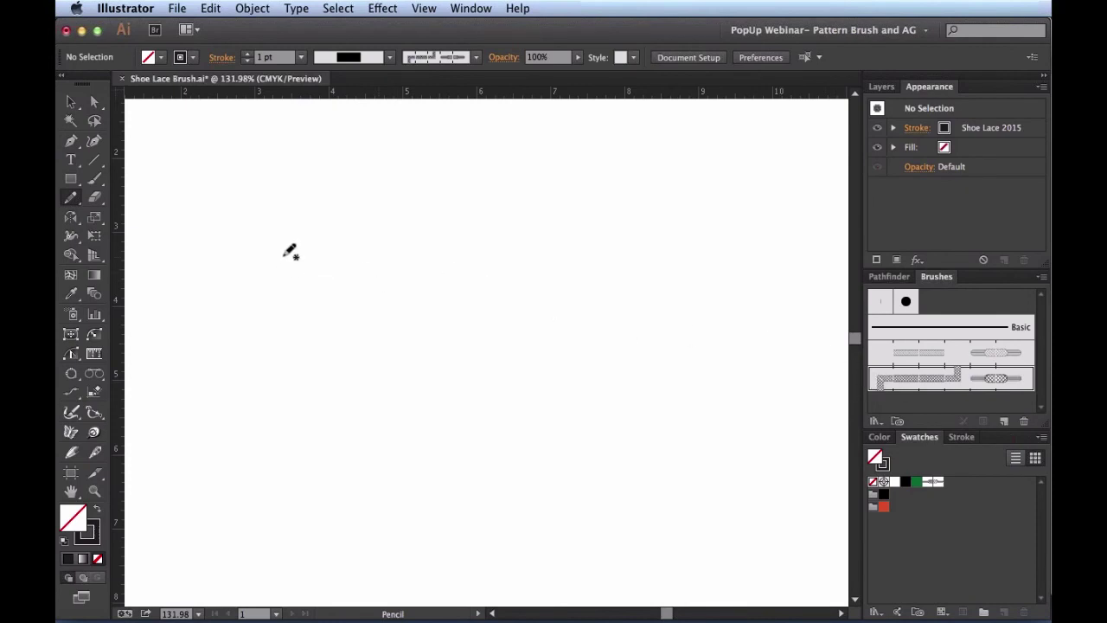
{"action": "mouse_move", "coordinate": [321, 272]}
{"action": "left_mouse_down"}
{"action": "mouse_move", "coordinate": [321, 321]}
{"action": "mouse_move", "coordinate": [205, 366]}
{"action": "mouse_move", "coordinate": [183, 339]}
{"action": "left_mouse_up"}
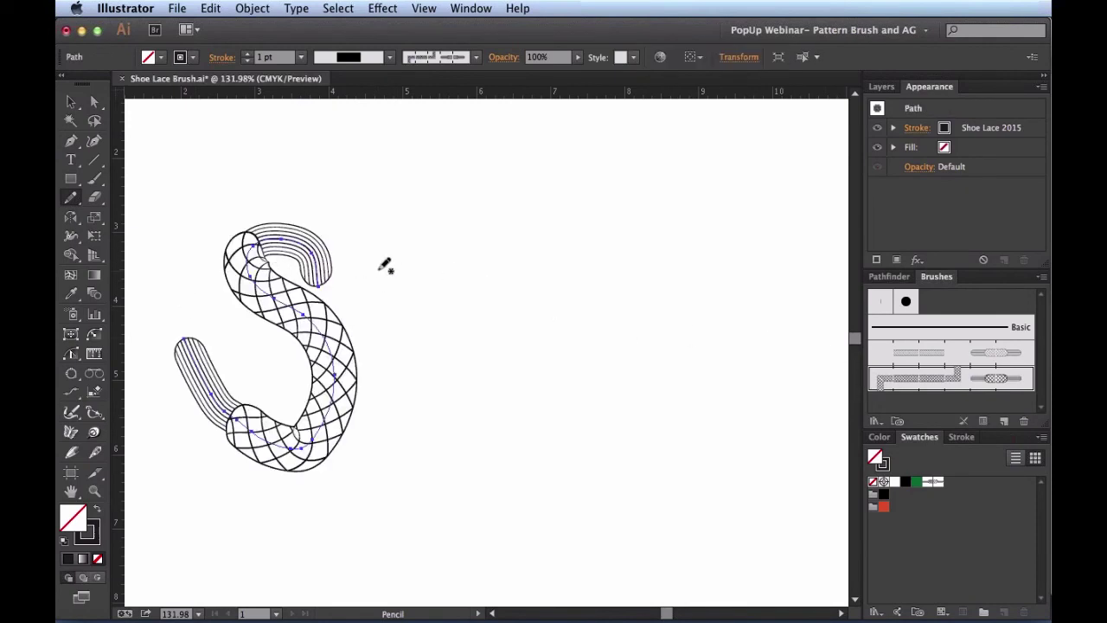
Step: Draw a freehand letter E beside the S, using one slanted upright and three rising crossbars as separate strokes
{"action": "mouse_move", "coordinate": [379, 231]}
{"action": "left_mouse_down"}
{"action": "mouse_move", "coordinate": [379, 272]}
{"action": "mouse_move", "coordinate": [481, 456]}
{"action": "left_mouse_up"}
{"action": "left_click_drag", "start_coordinate": [353, 275], "coordinate": [511, 192]}
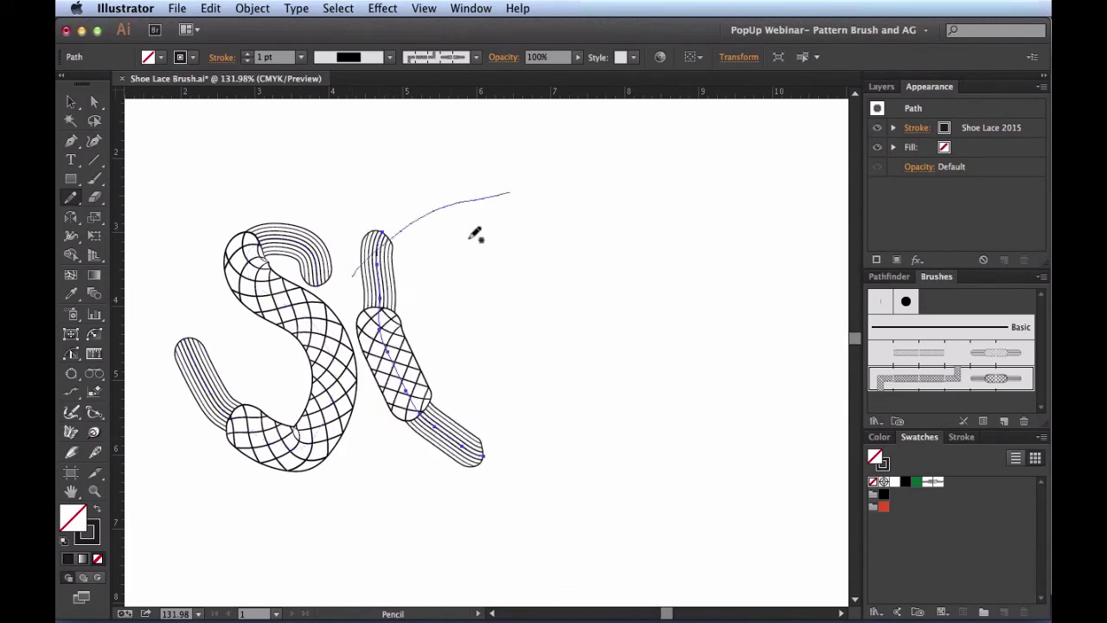
{"action": "left_click_drag", "start_coordinate": [404, 439], "coordinate": [550, 363]}
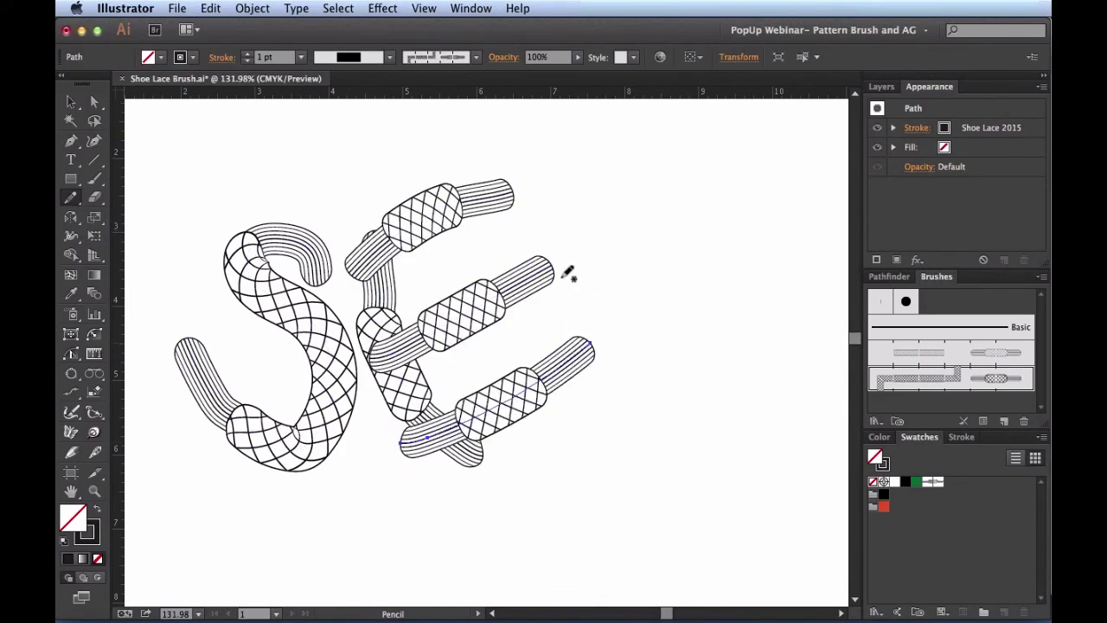
Step: Draw a freehand letter R beside the E from an upright and a looping bowl-and-leg stroke, and deselect it
{"action": "left_click_drag", "start_coordinate": [573, 209], "coordinate": [673, 489]}
{"action": "mouse_move", "coordinate": [543, 232]}
{"action": "left_mouse_down"}
{"action": "mouse_move", "coordinate": [667, 198]}
{"action": "mouse_move", "coordinate": [558, 308]}
{"action": "mouse_move", "coordinate": [653, 483]}
{"action": "mouse_move", "coordinate": [603, 506]}
{"action": "left_mouse_up"}
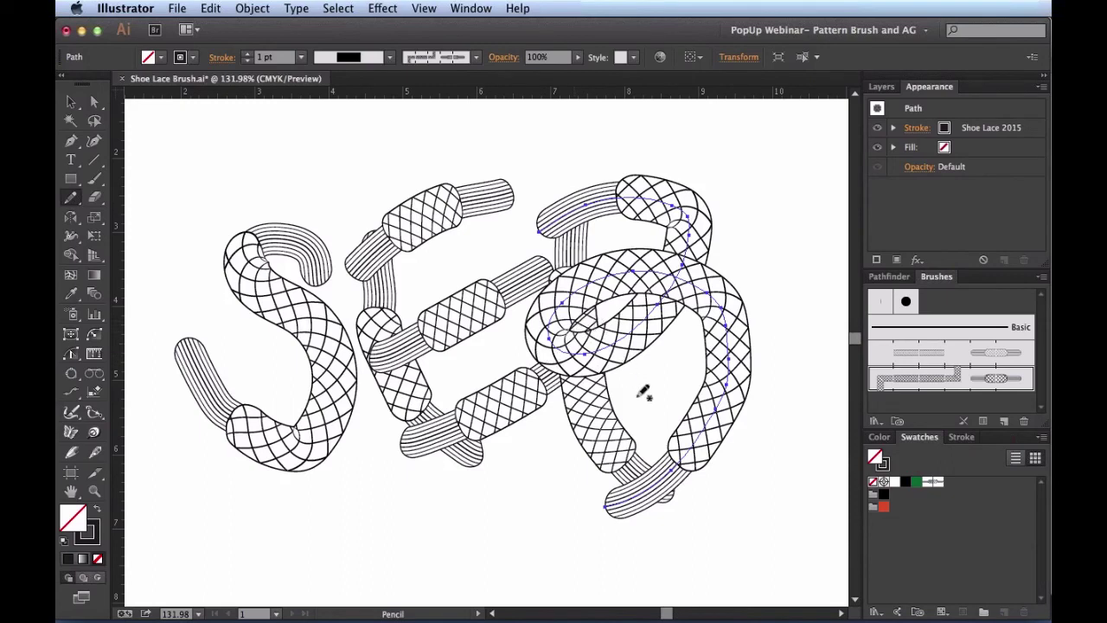
{"action": "key", "text": "v"}
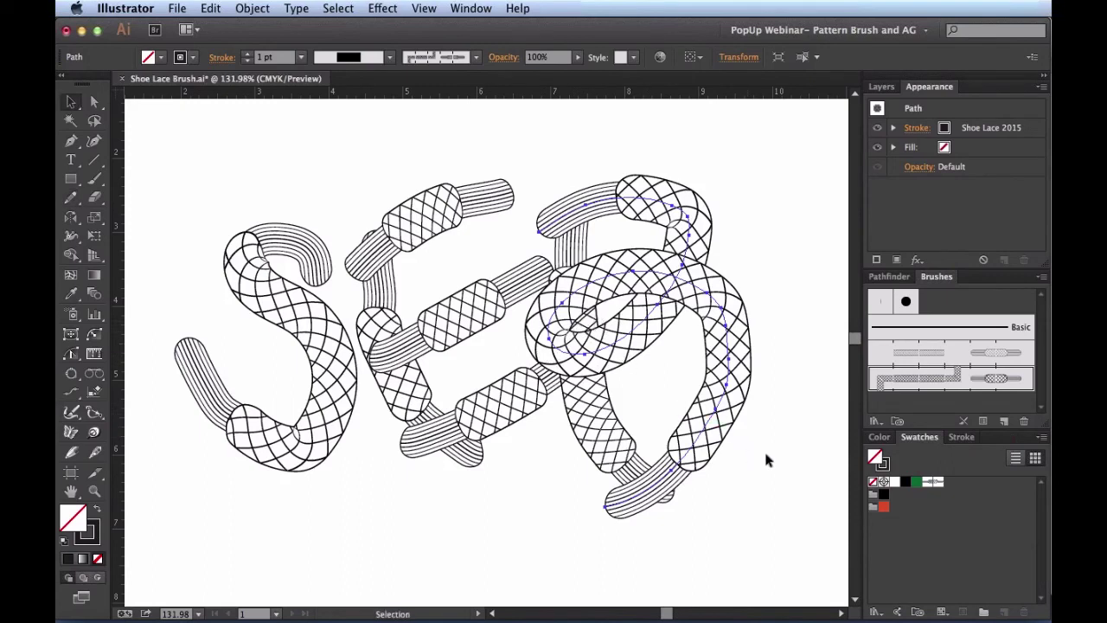
{"action": "left_click", "coordinate": [772, 424]}
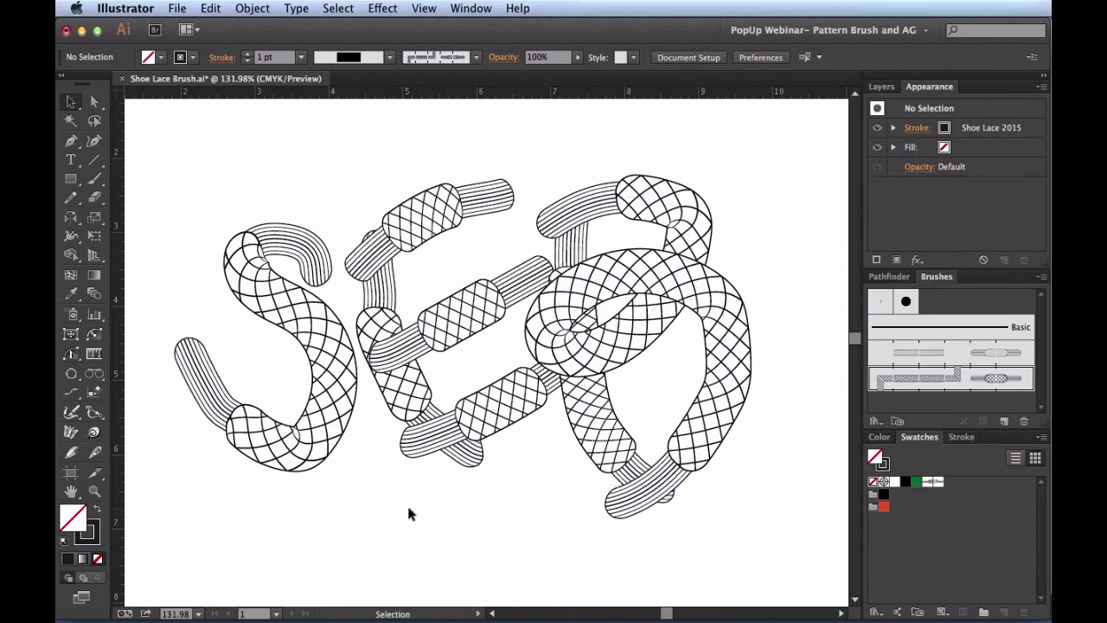
Step: Select the S-shaped lace, activate the Width Gradient tool and show its WidthScribe settings
{"action": "left_click_drag", "start_coordinate": [361, 498], "coordinate": [180, 335]}
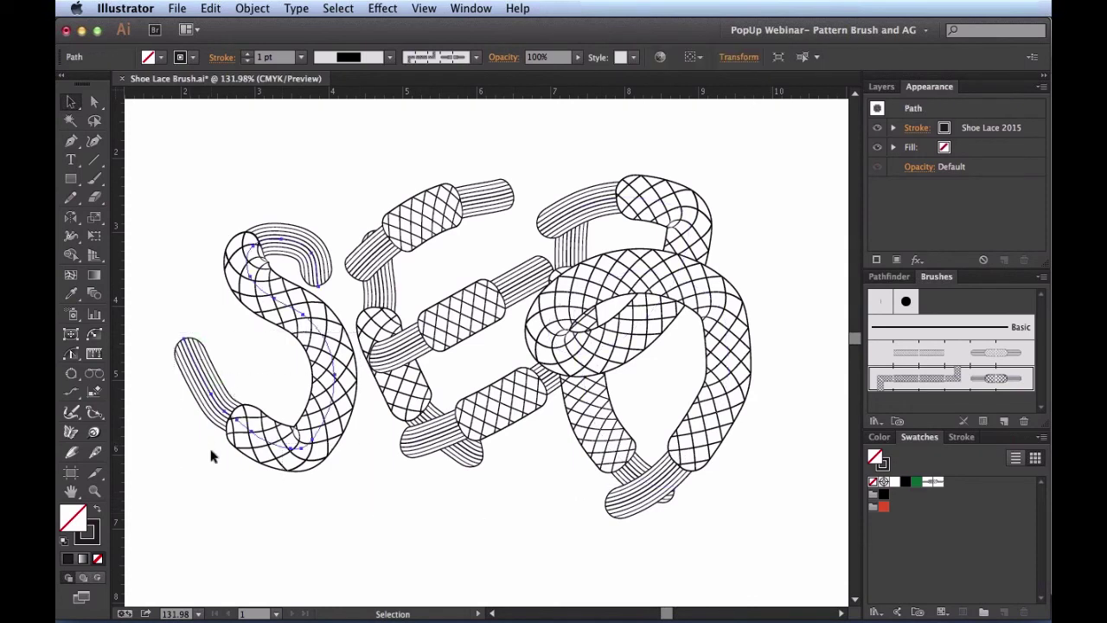
{"action": "left_click", "coordinate": [95, 412]}
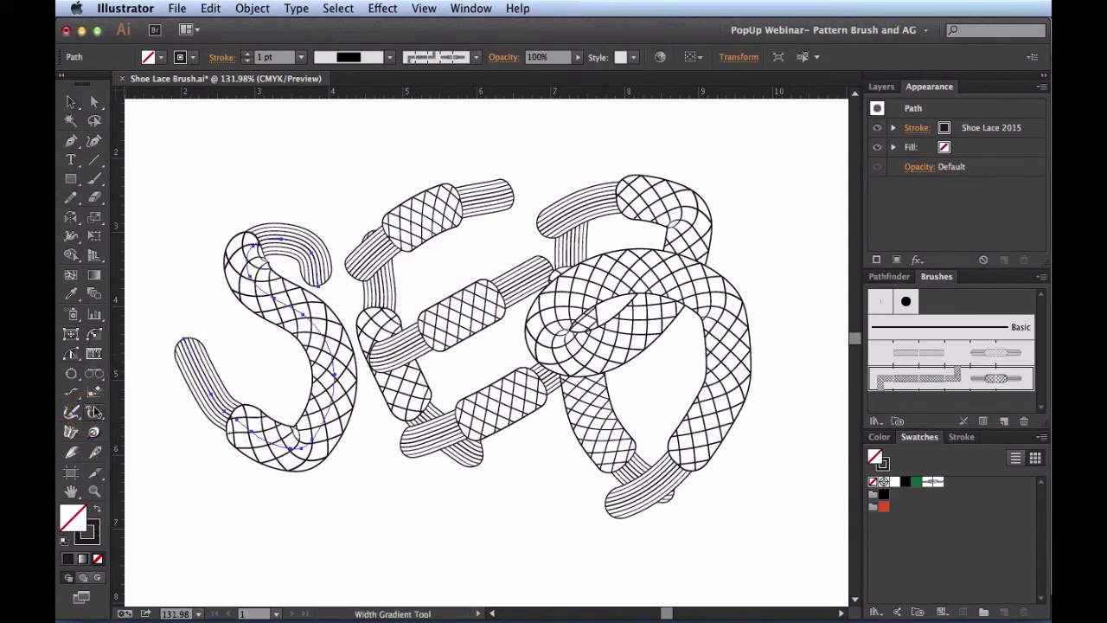
{"action": "left_click", "coordinate": [471, 8]}
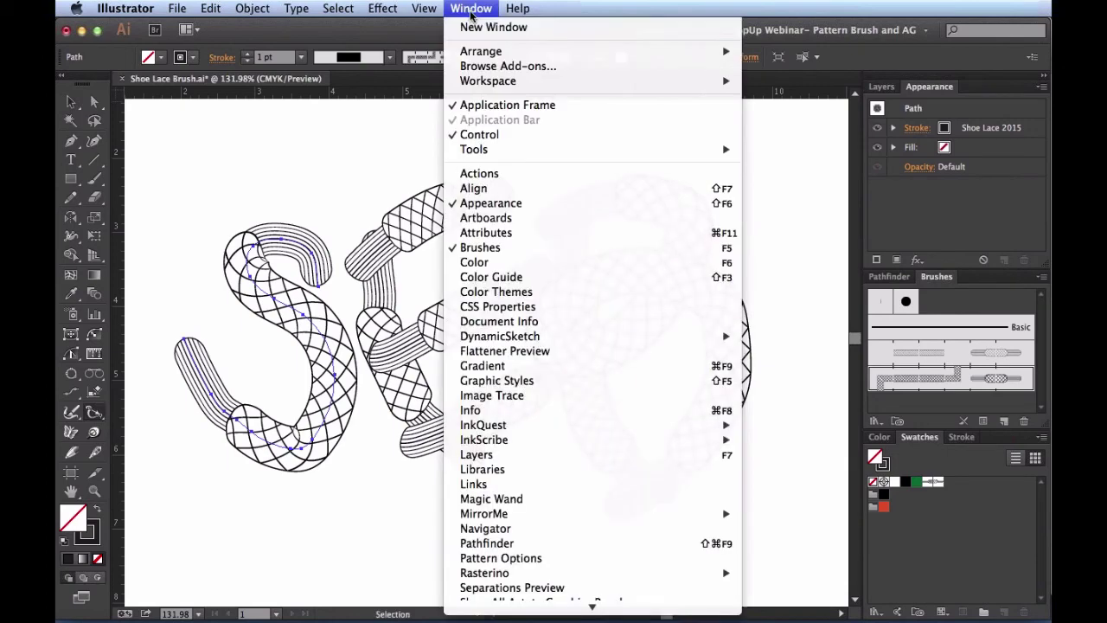
{"action": "scroll", "coordinate": [536, 528], "scroll_direction": "down", "scroll_amount": 5}
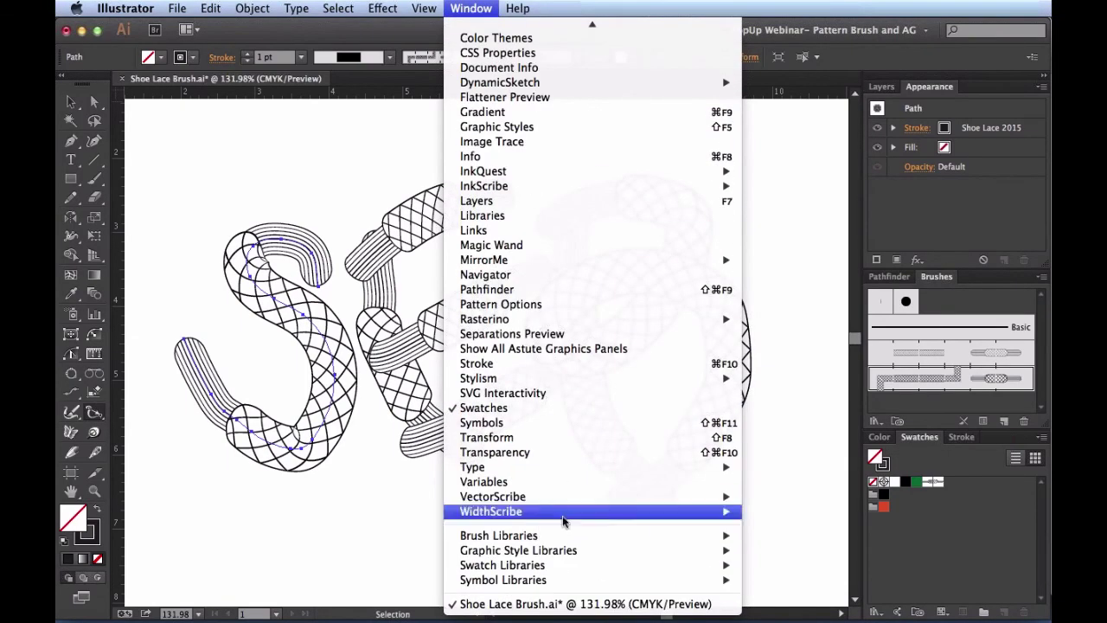
{"action": "mouse_move", "coordinate": [683, 514]}
{"action": "left_click", "coordinate": [783, 511]}
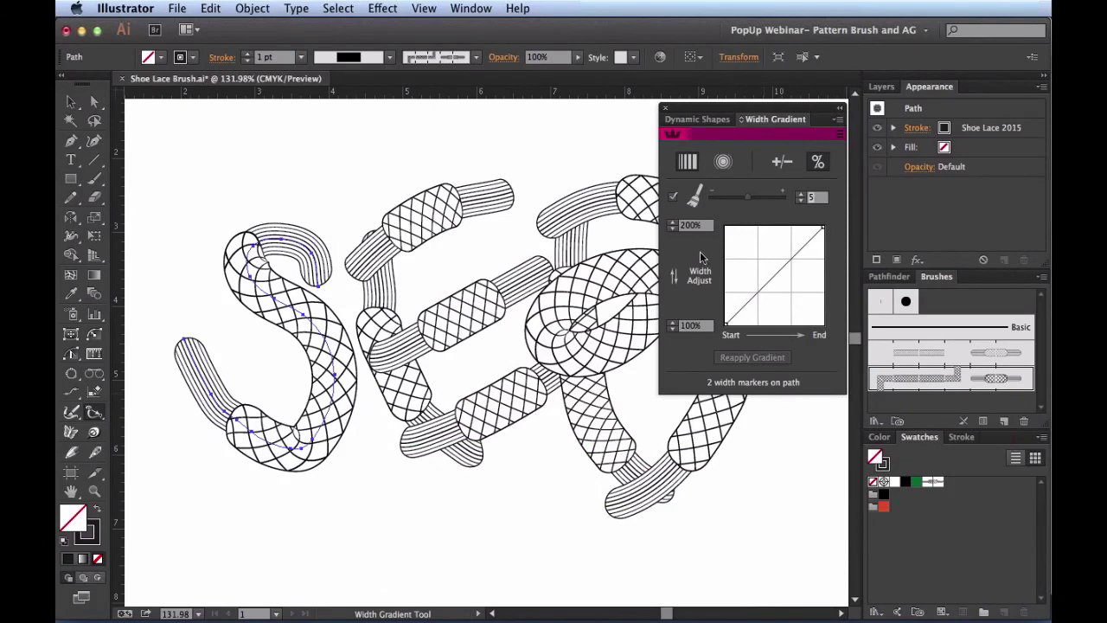
Step: Set the width gradient's start width adjustment to 75%
{"action": "double_click", "coordinate": [702, 325]}
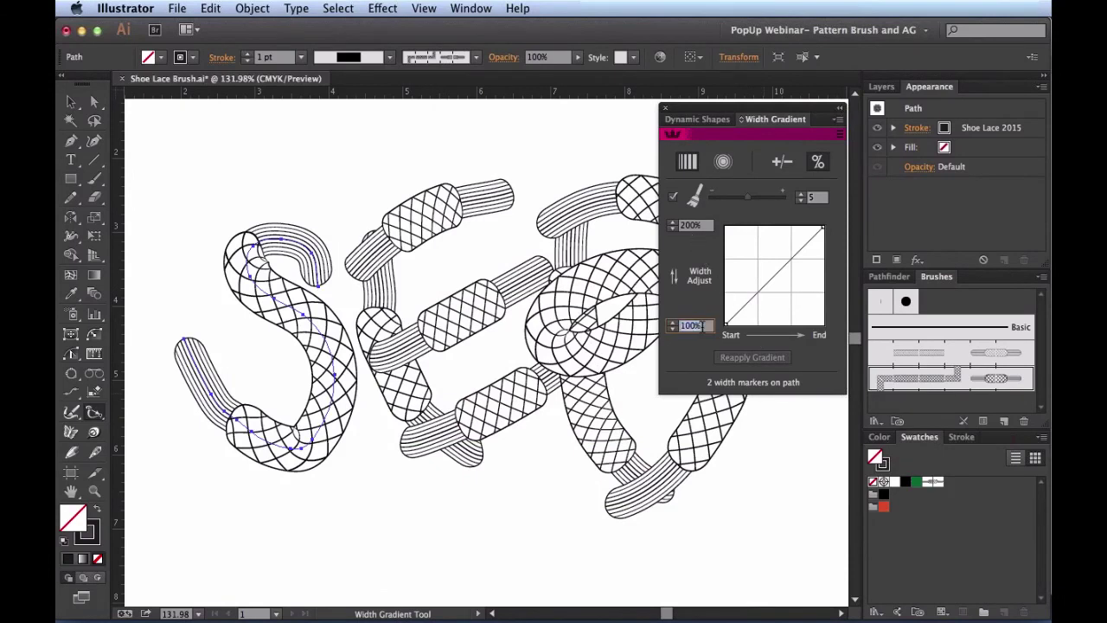
{"action": "type", "text": "75"}
{"action": "key", "text": "Return"}
Step: Try an upward width gradient on the S-shaped lace, and undo it
{"action": "left_click_drag", "start_coordinate": [268, 426], "coordinate": [231, 176]}
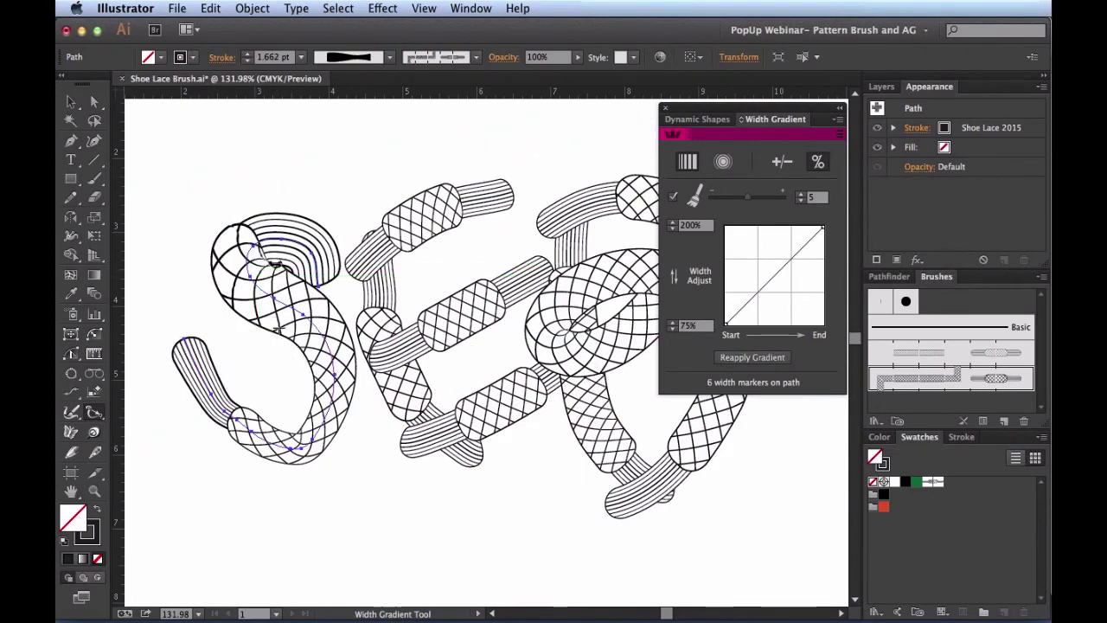
{"action": "left_click_drag", "start_coordinate": [272, 390], "coordinate": [258, 278]}
{"action": "key", "text": "v"}
{"action": "key", "text": "ctrl+z"}
{"action": "key", "text": "ctrl+z"}
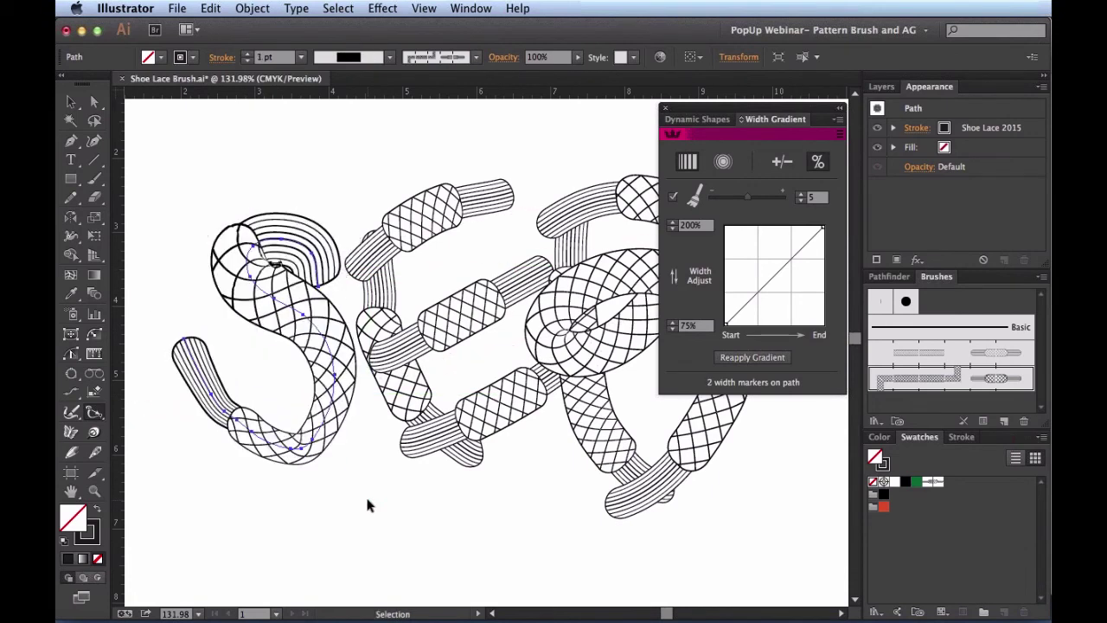
Step: Select all strokes of the three letters and apply one upward width gradient from their lower part to above their tops
{"action": "left_click_drag", "start_coordinate": [236, 540], "coordinate": [723, 138]}
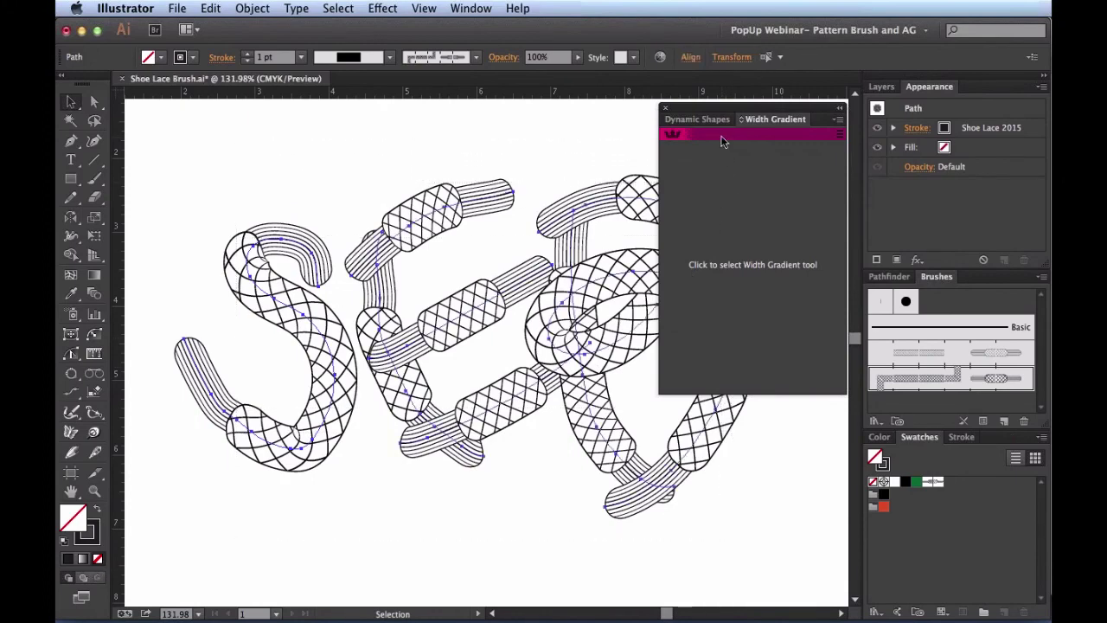
{"action": "left_click", "coordinate": [94, 412]}
{"action": "left_click_drag", "start_coordinate": [467, 364], "coordinate": [440, 130]}
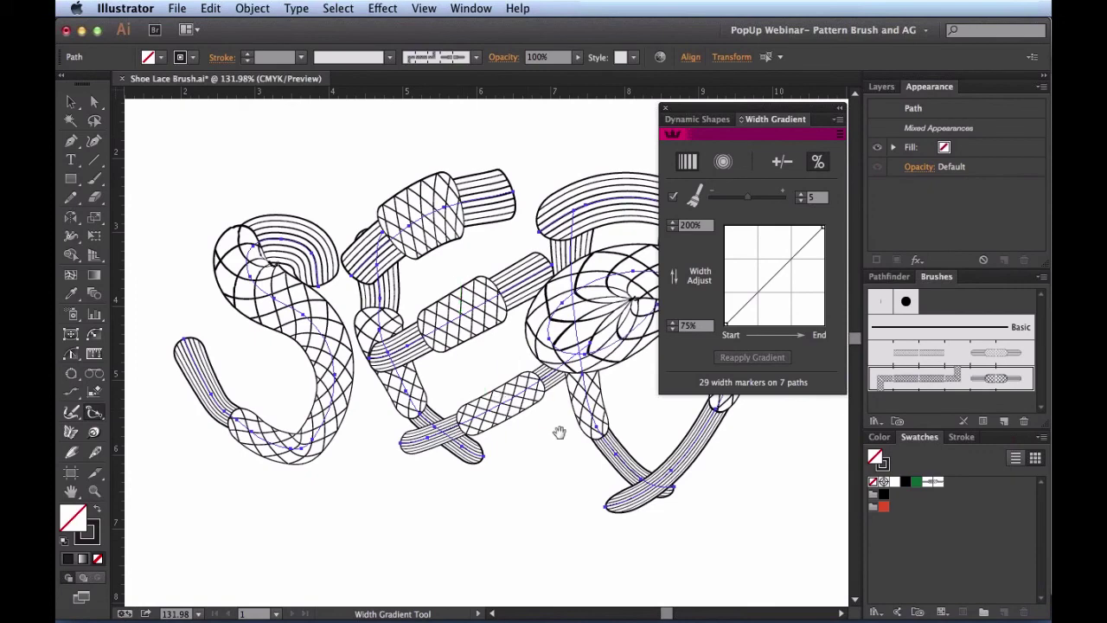
Step: Examine the tapered lettering with the interface panels hidden, restore the panels and close the Width Gradient settings
{"action": "key", "text": "Tab"}
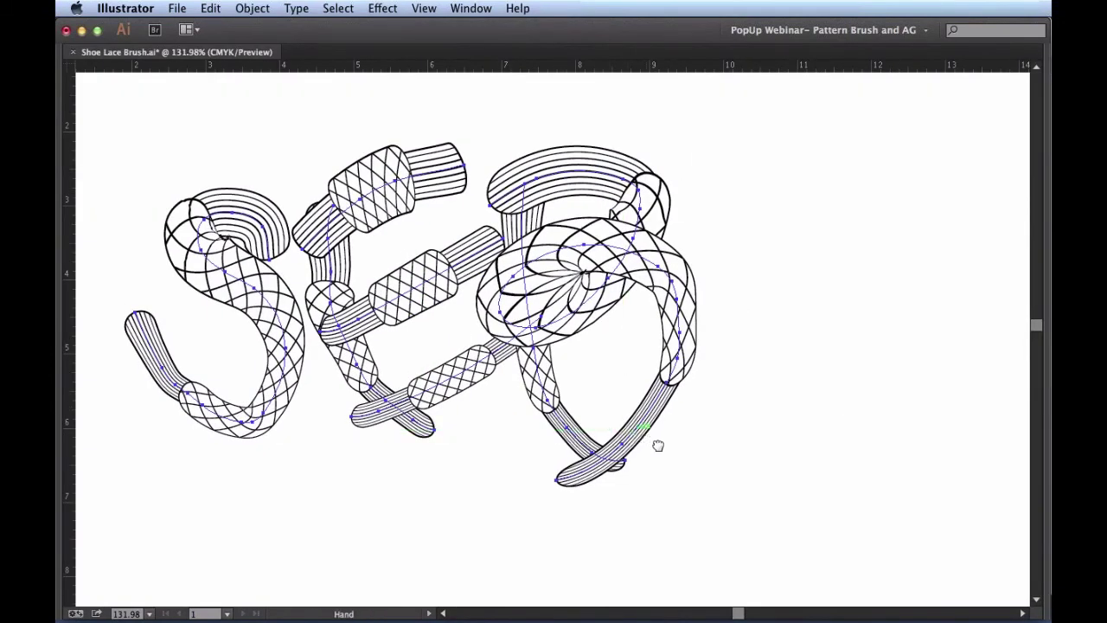
{"action": "left_click_drag", "start_coordinate": [657, 445], "coordinate": [716, 481]}
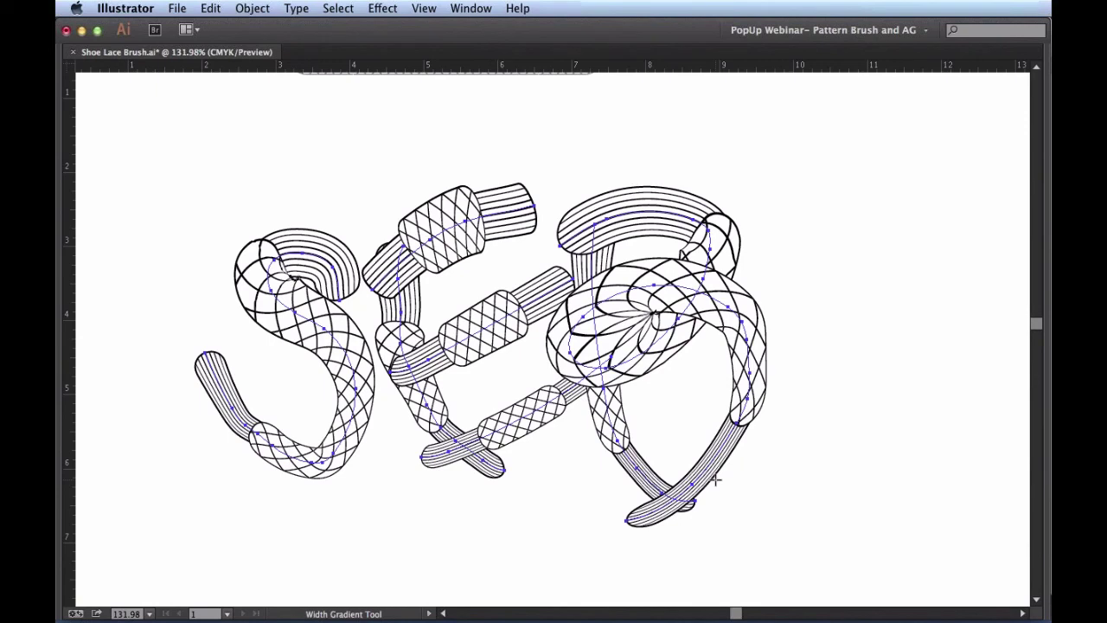
{"action": "key", "text": "Tab"}
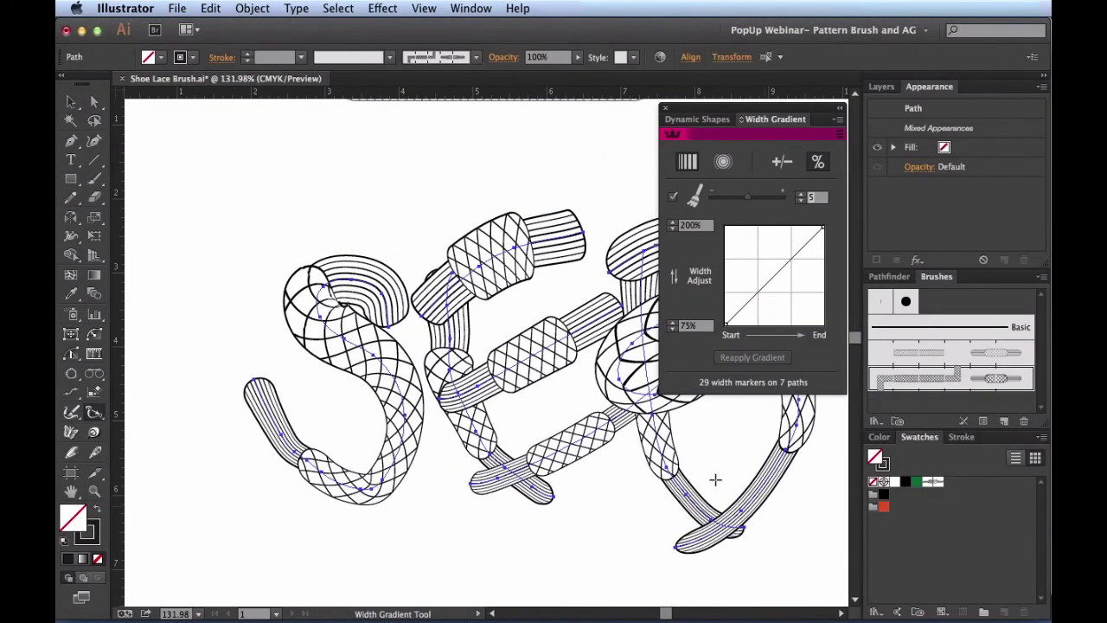
{"action": "left_click", "coordinate": [666, 109]}
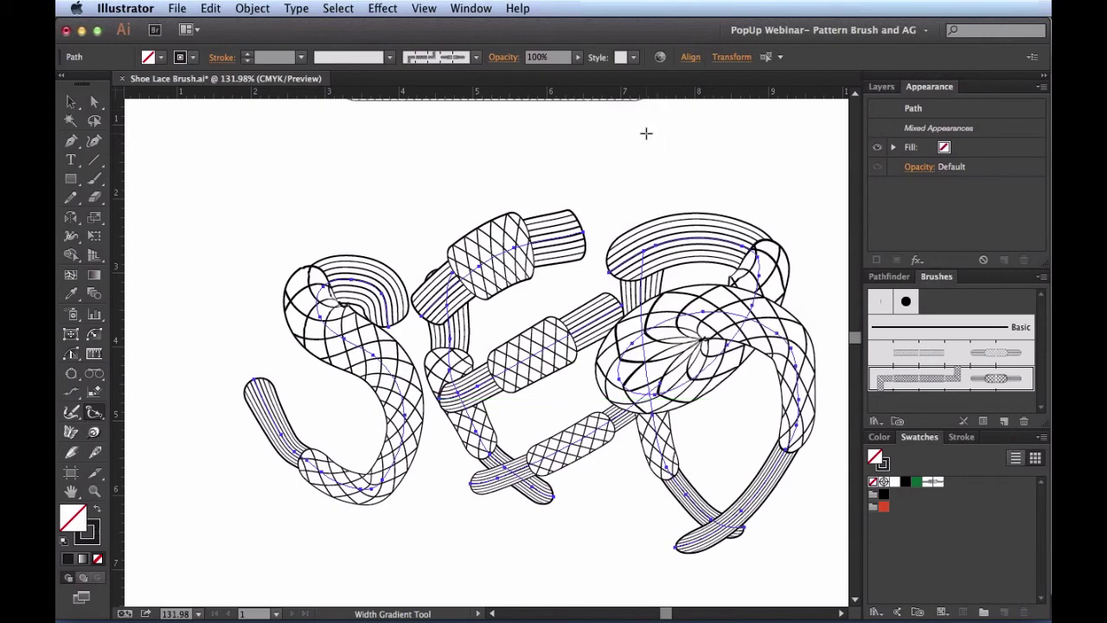